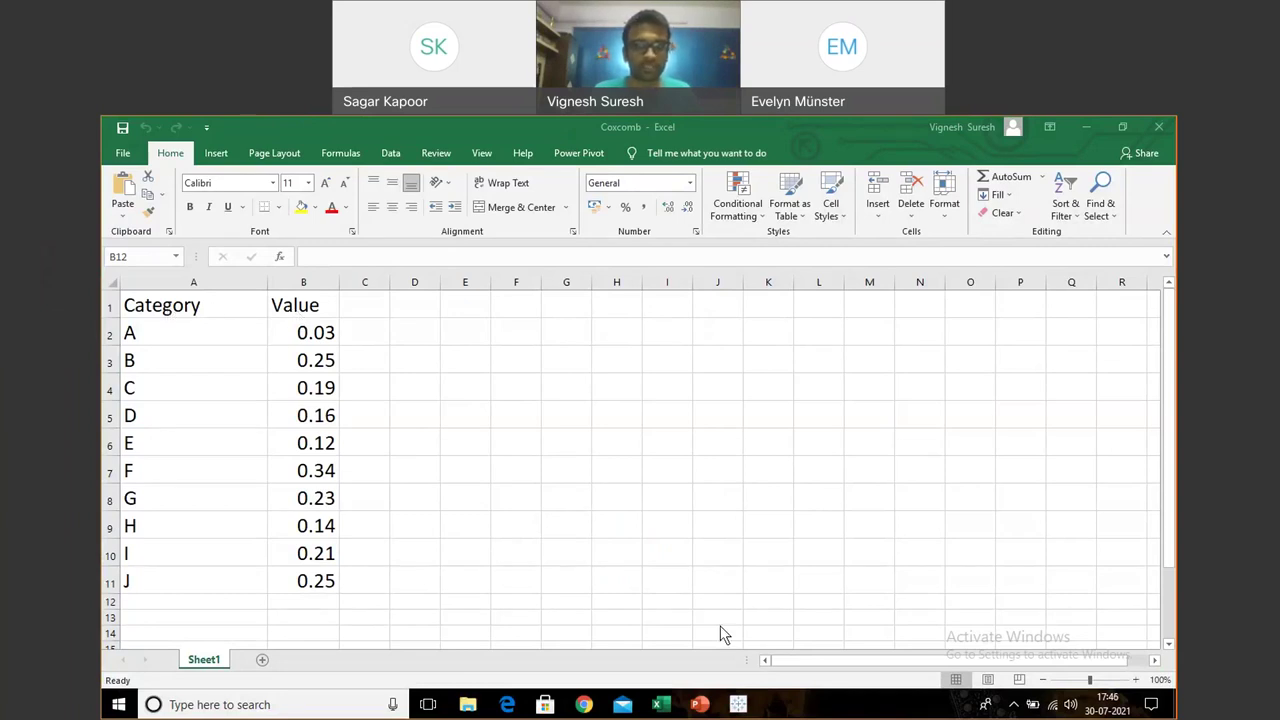
Switch to the SemiCoxcombChart workbook in Tableau Public and connect the Coxcomb Excel file as a new data source
mouse_move(738, 704)
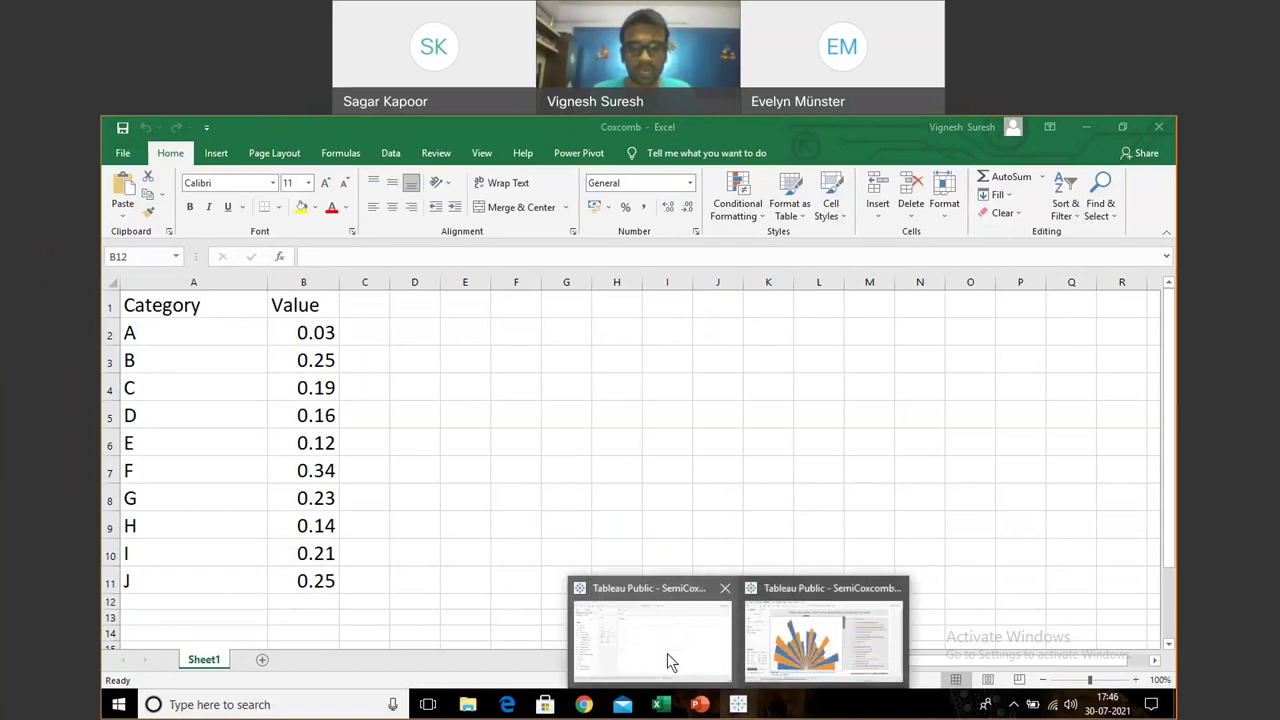
left_click(667, 653)
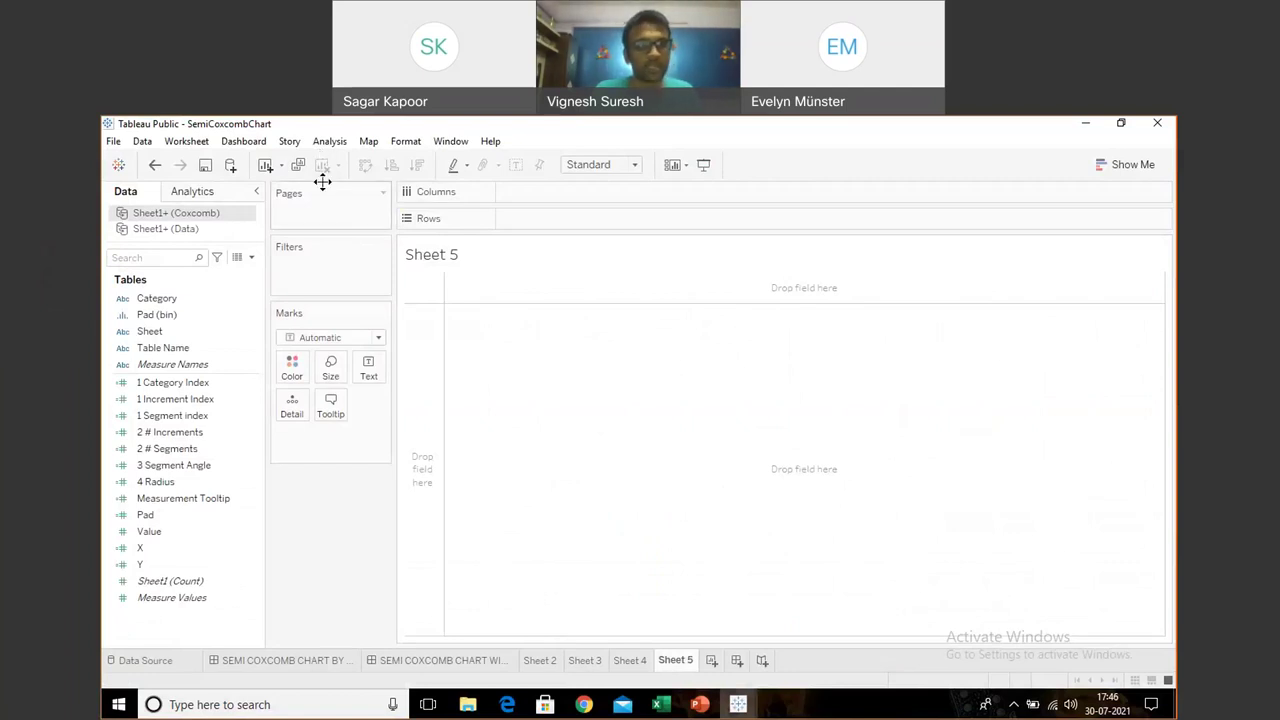
left_click(145, 143)
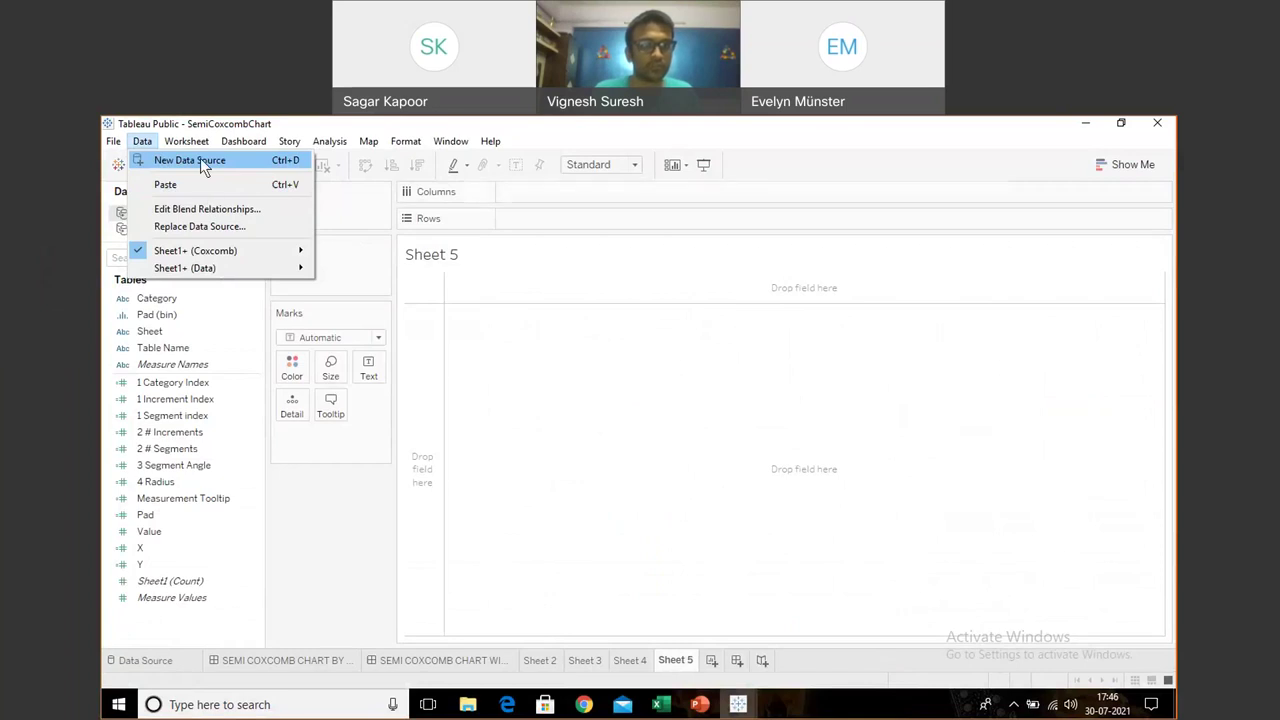
left_click(200, 160)
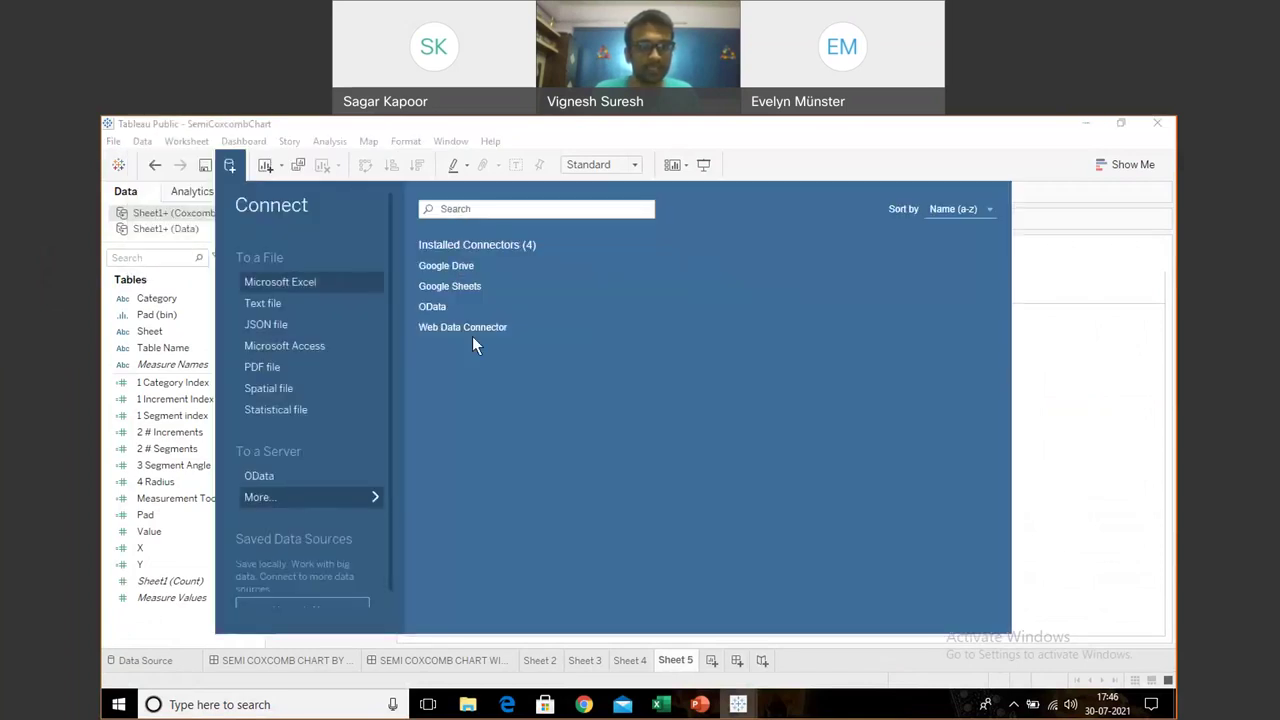
double_click(327, 261)
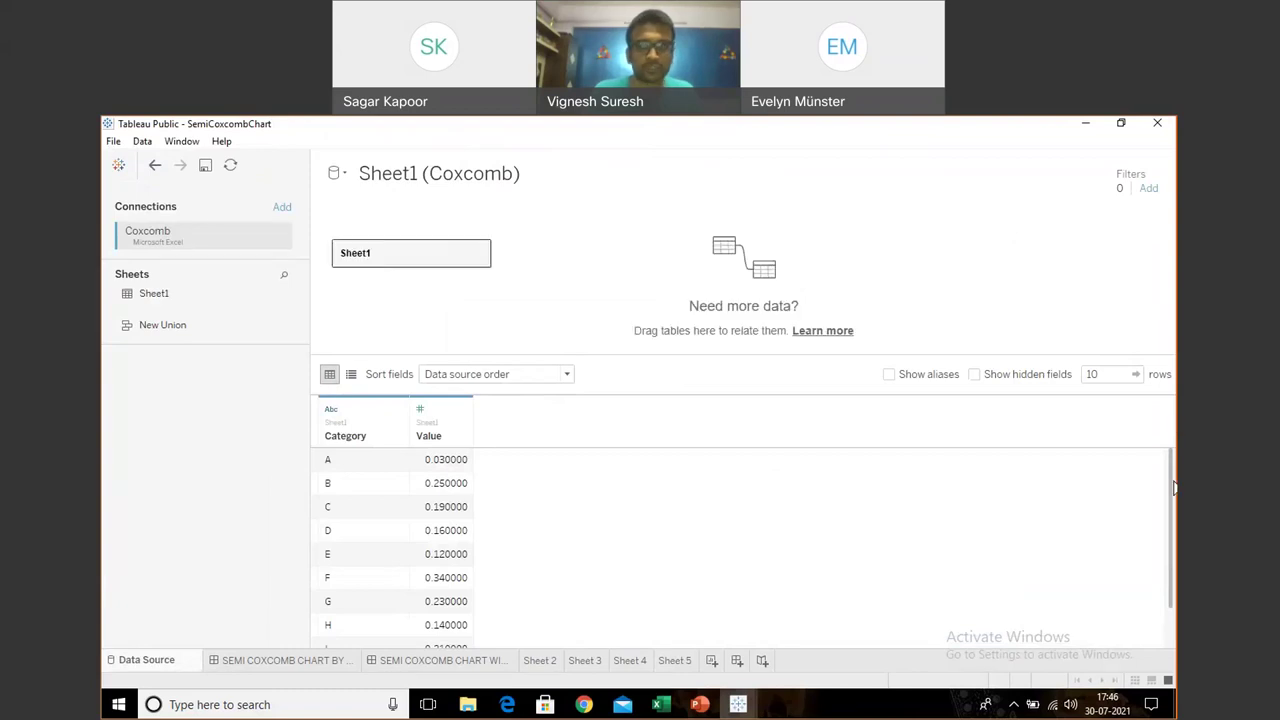
scroll(1173, 535, "down", 1)
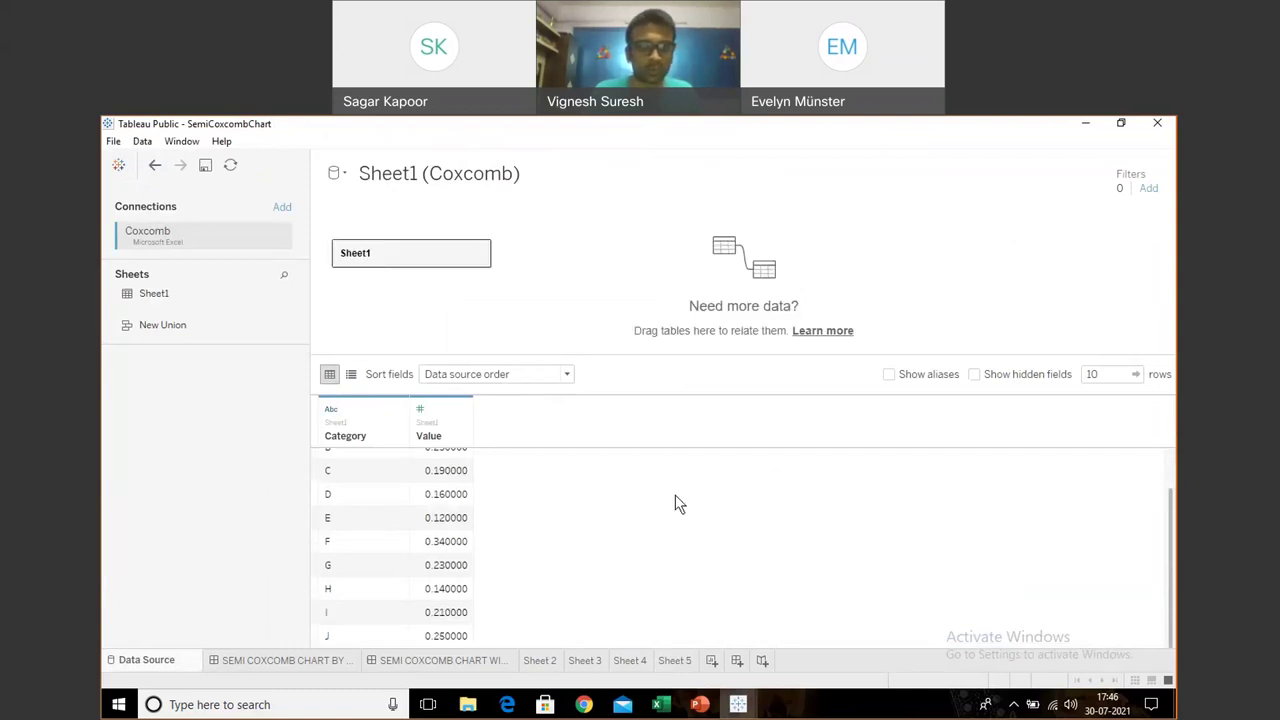
Union Sheet1 with a second copy of itself in the new data source, and go to worksheet Sheet 5
left_click(183, 297)
left_click_drag(179, 291, 352, 281)
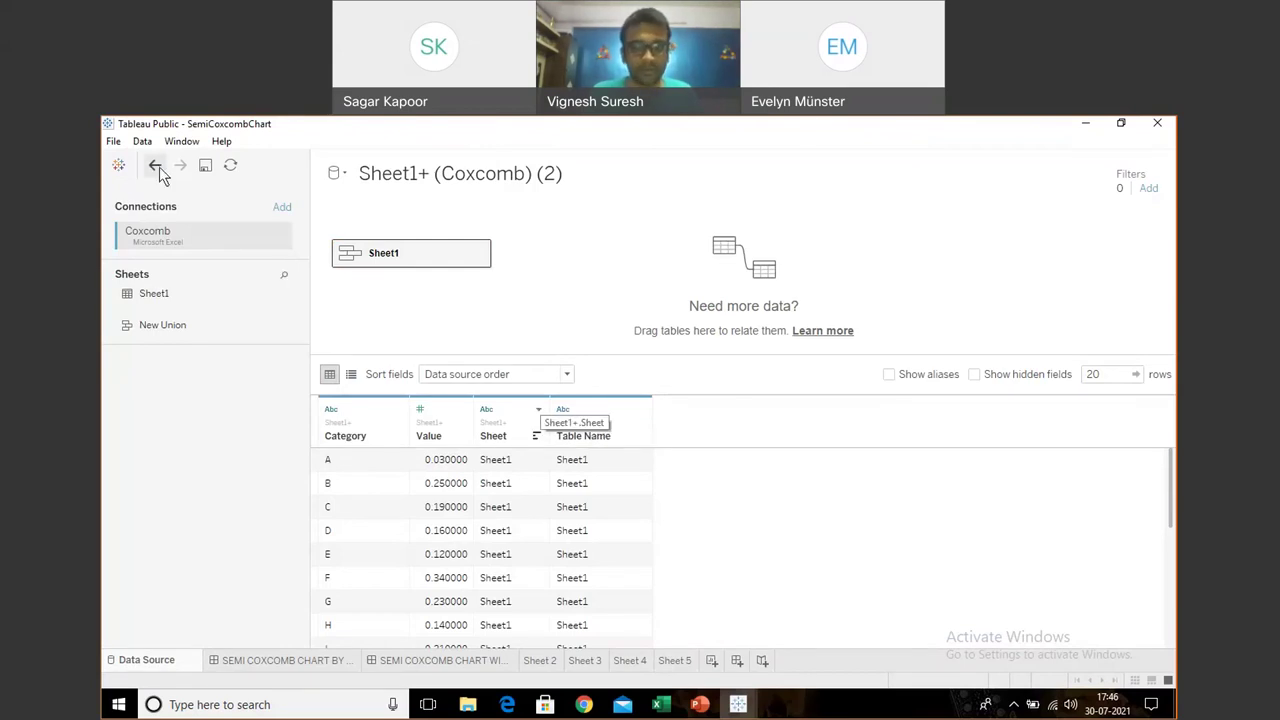
left_click(684, 661)
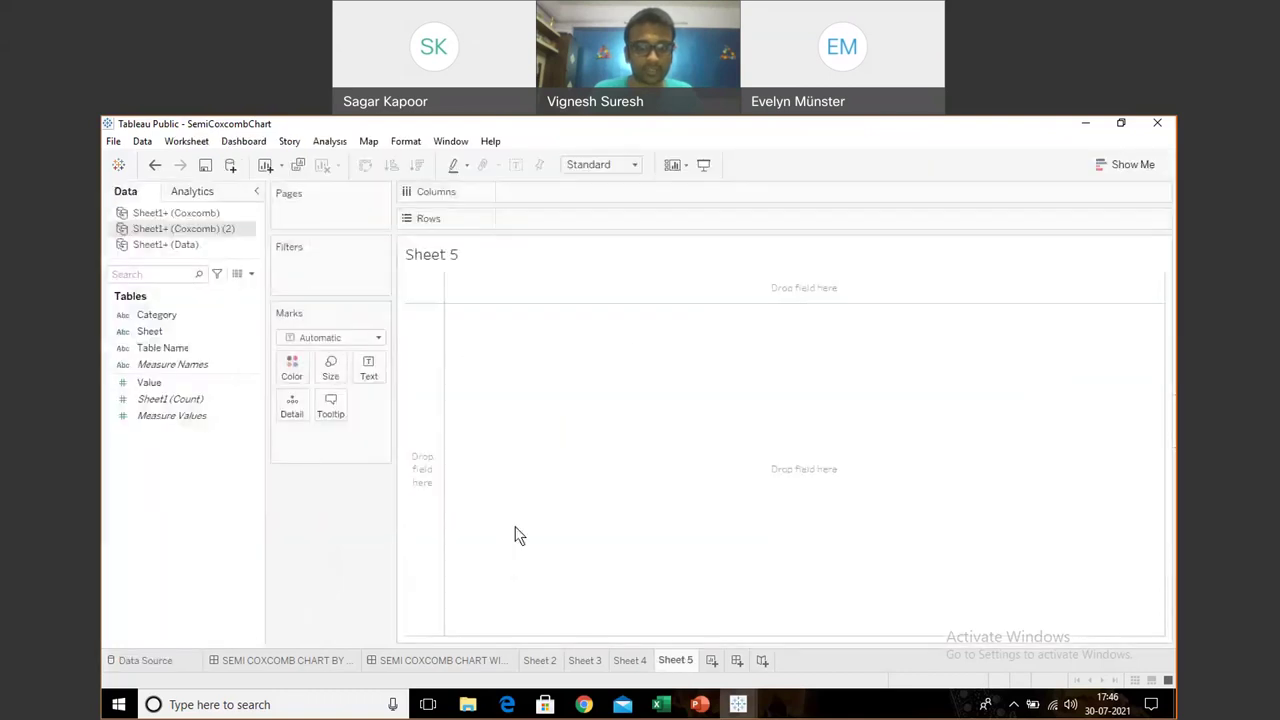
Select the Sheet1+ (Coxcomb) data source and review the formula of its 1 Category Index calculated field
left_click(208, 214)
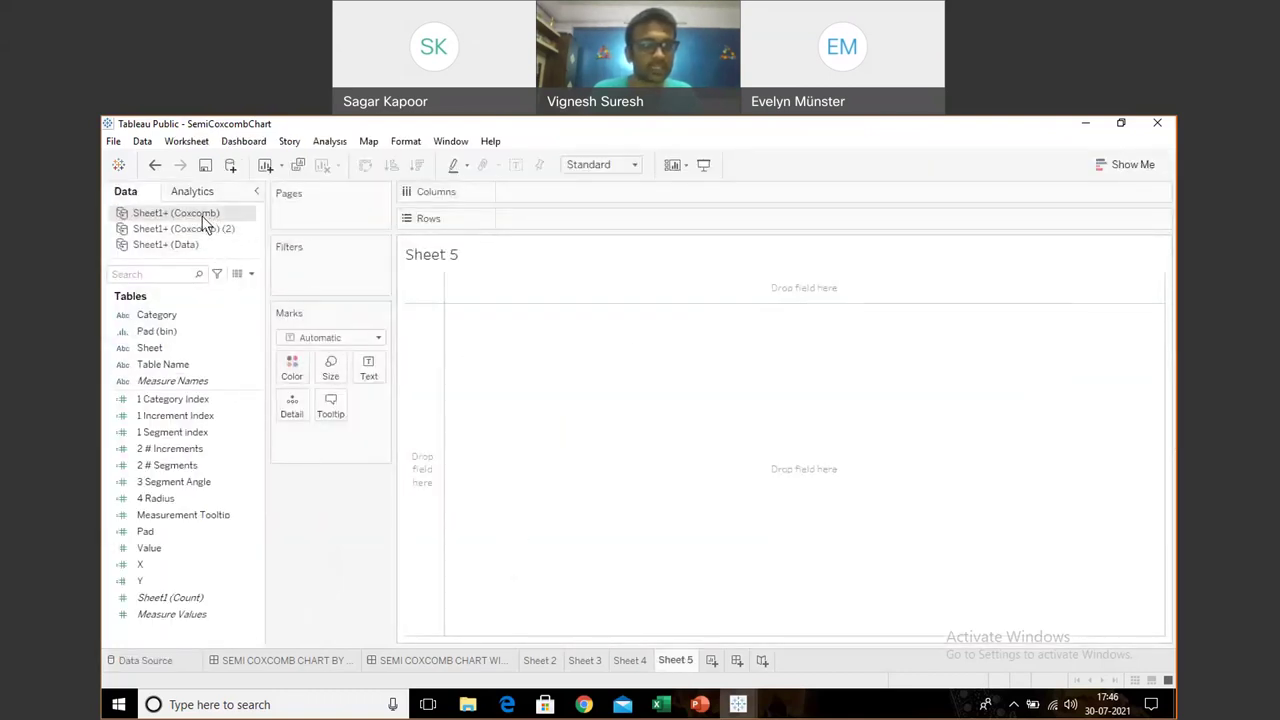
left_click(190, 398)
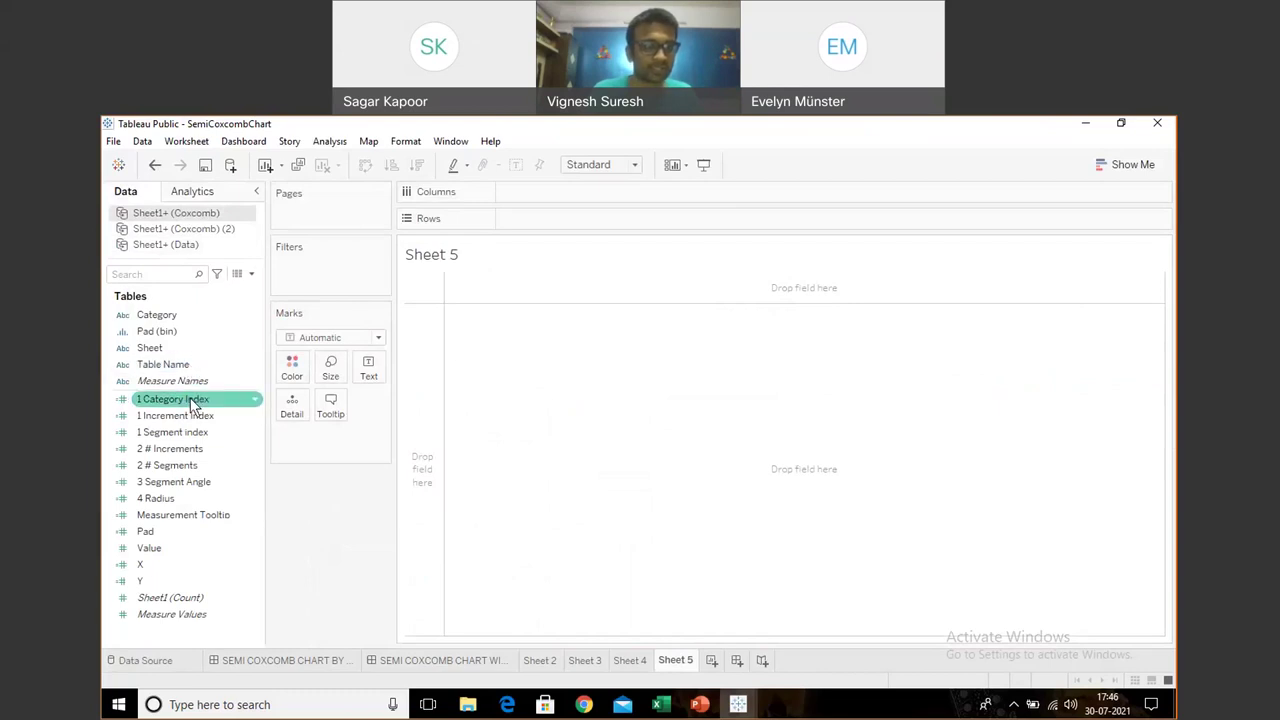
right_click(190, 398)
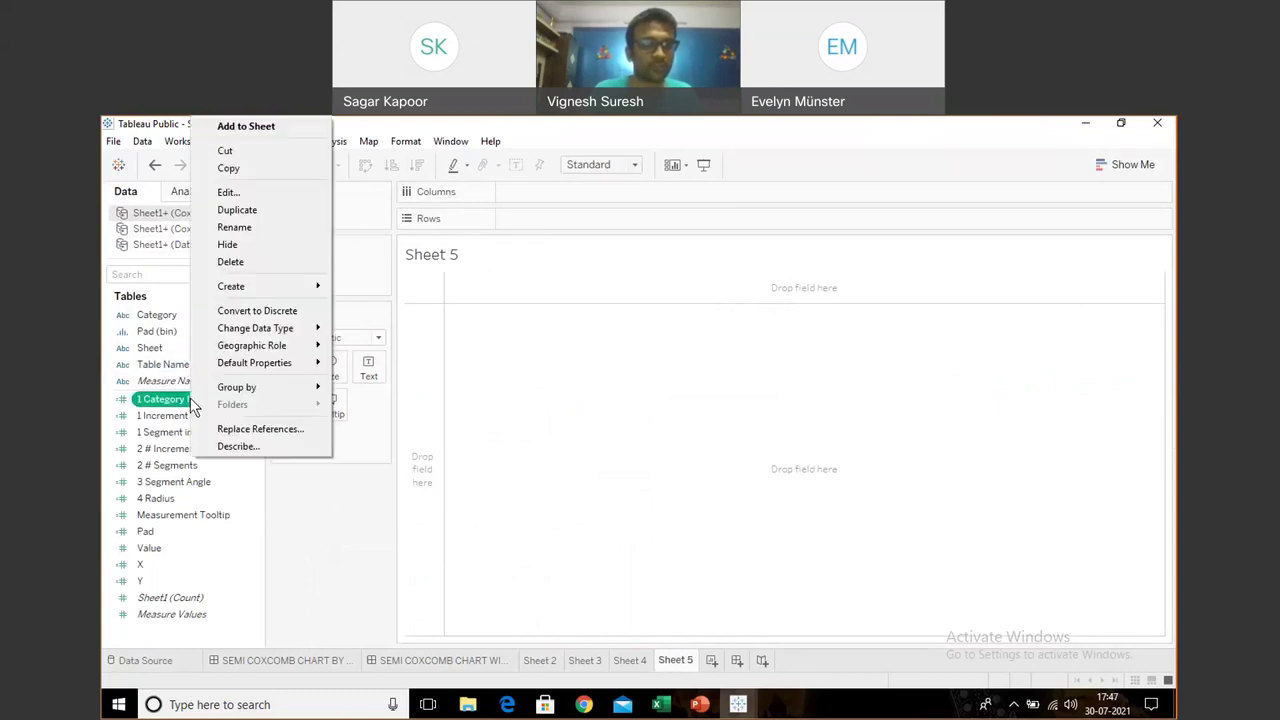
left_click(230, 192)
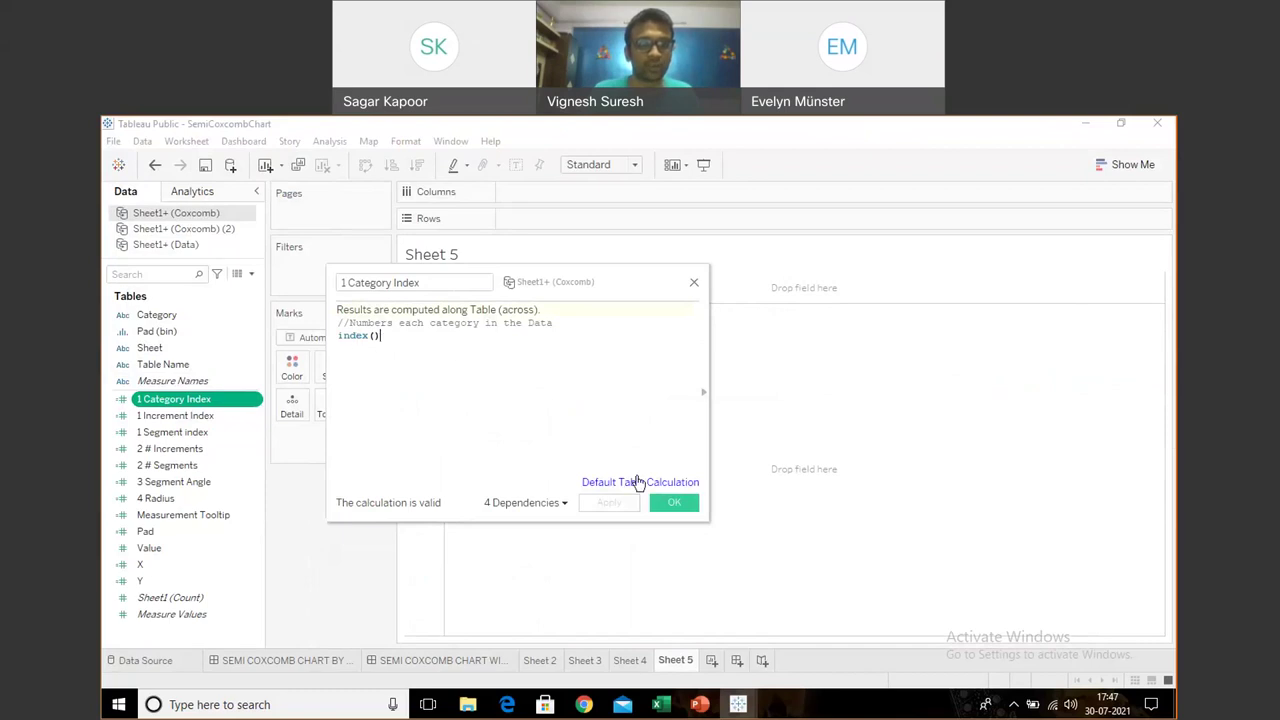
left_click(673, 504)
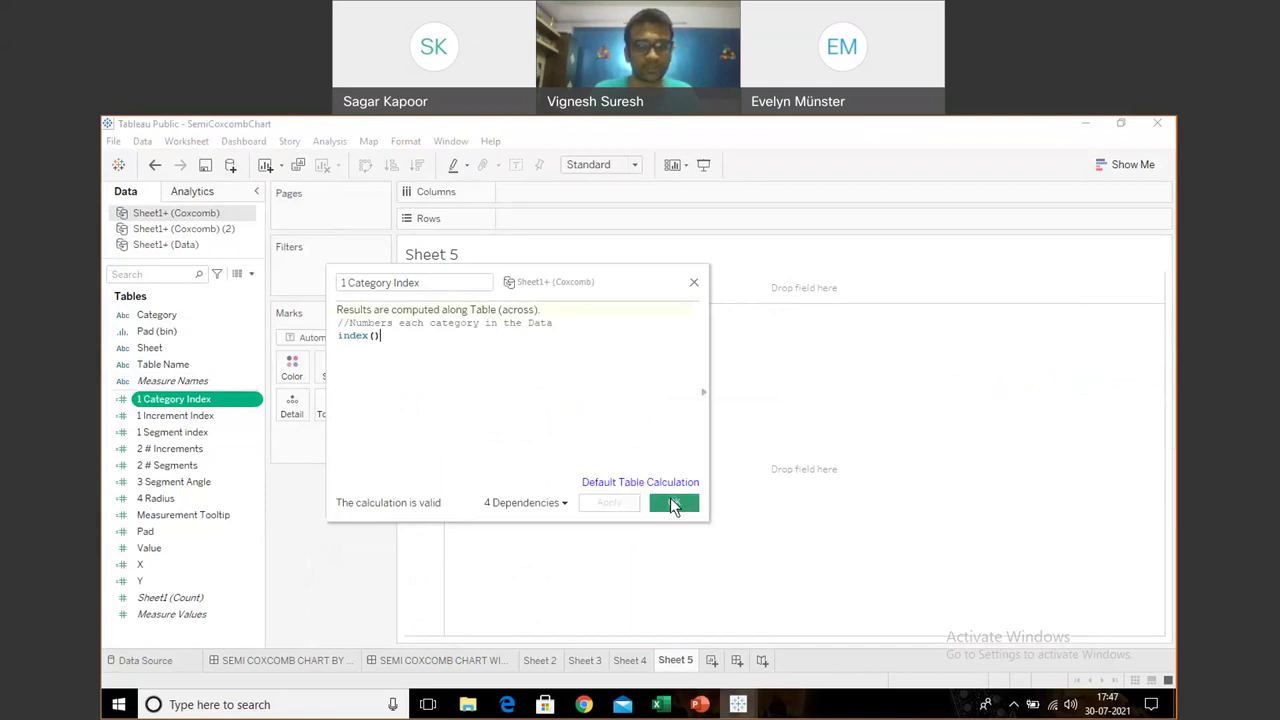
Review the formulas of the 1 Increment Index and 1 Segment index calculated fields
right_click(224, 428)
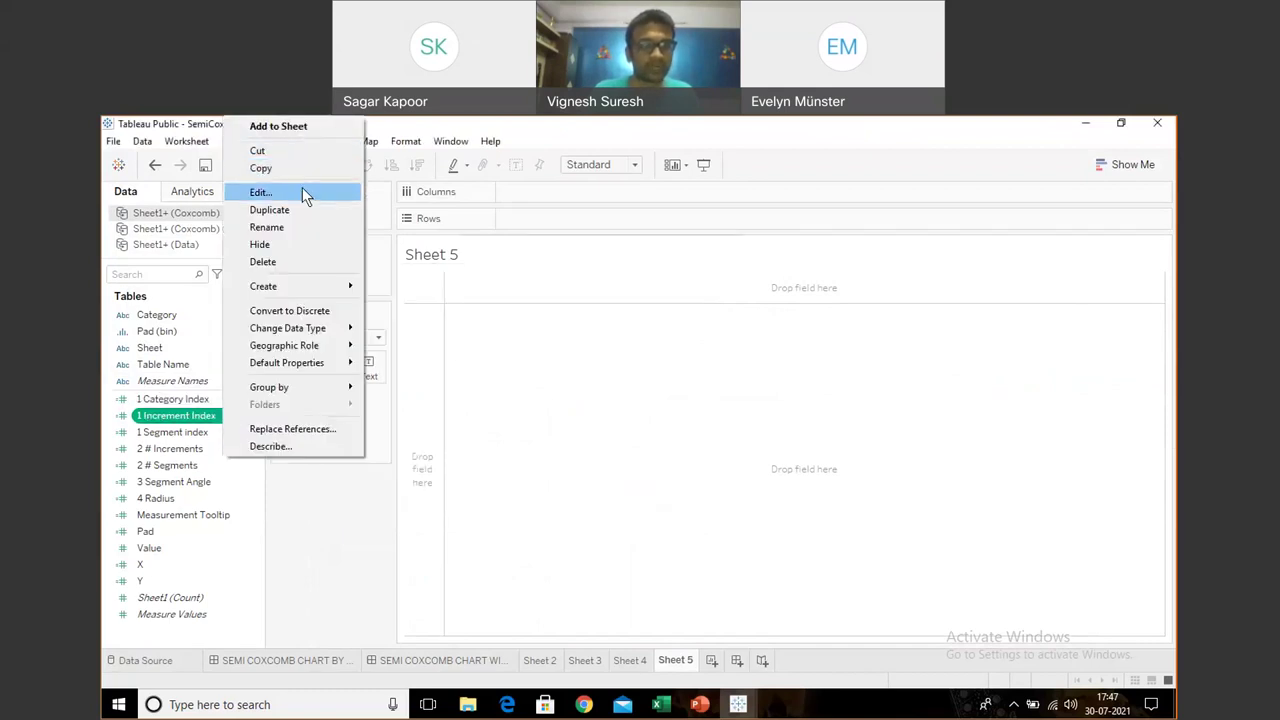
left_click(302, 188)
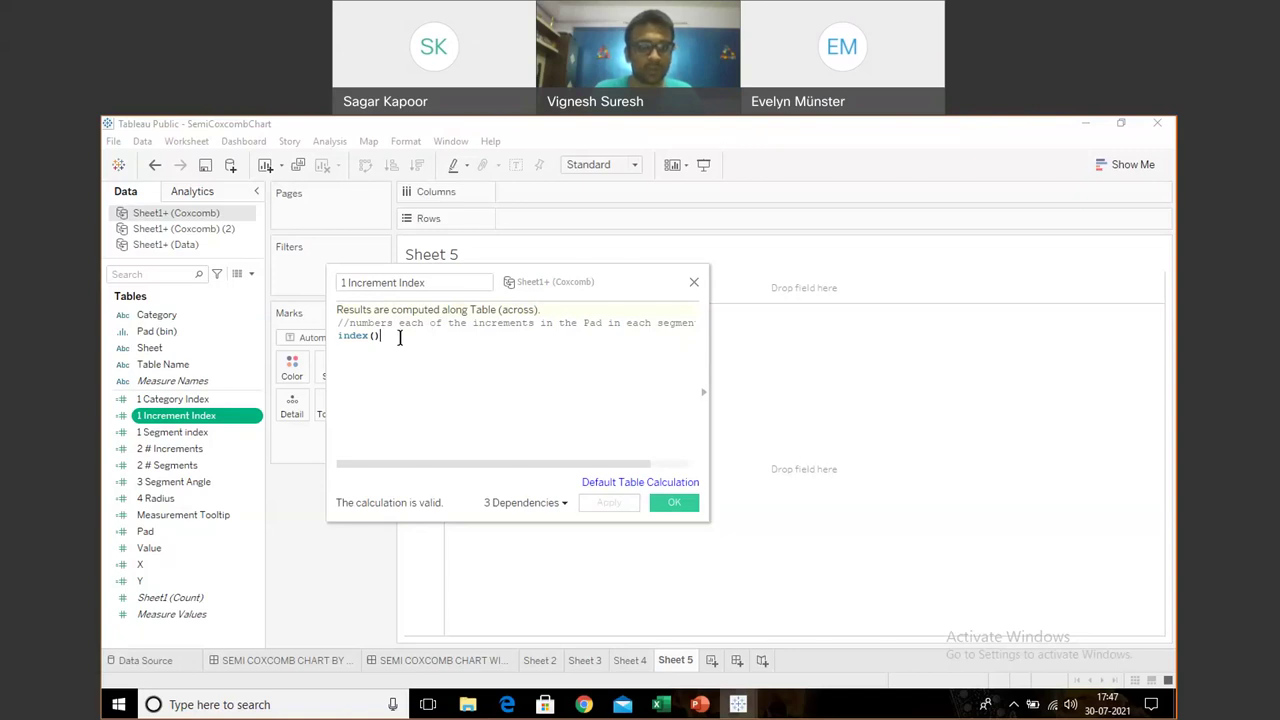
left_click(660, 502)
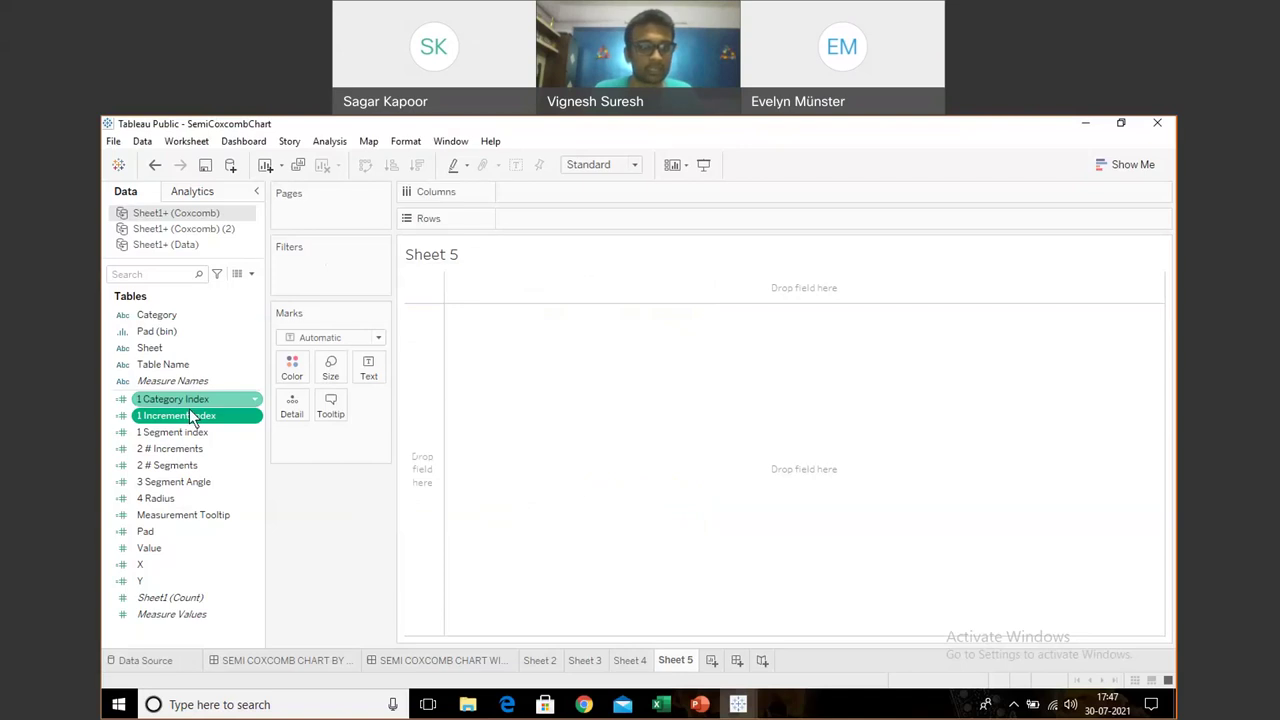
right_click(187, 432)
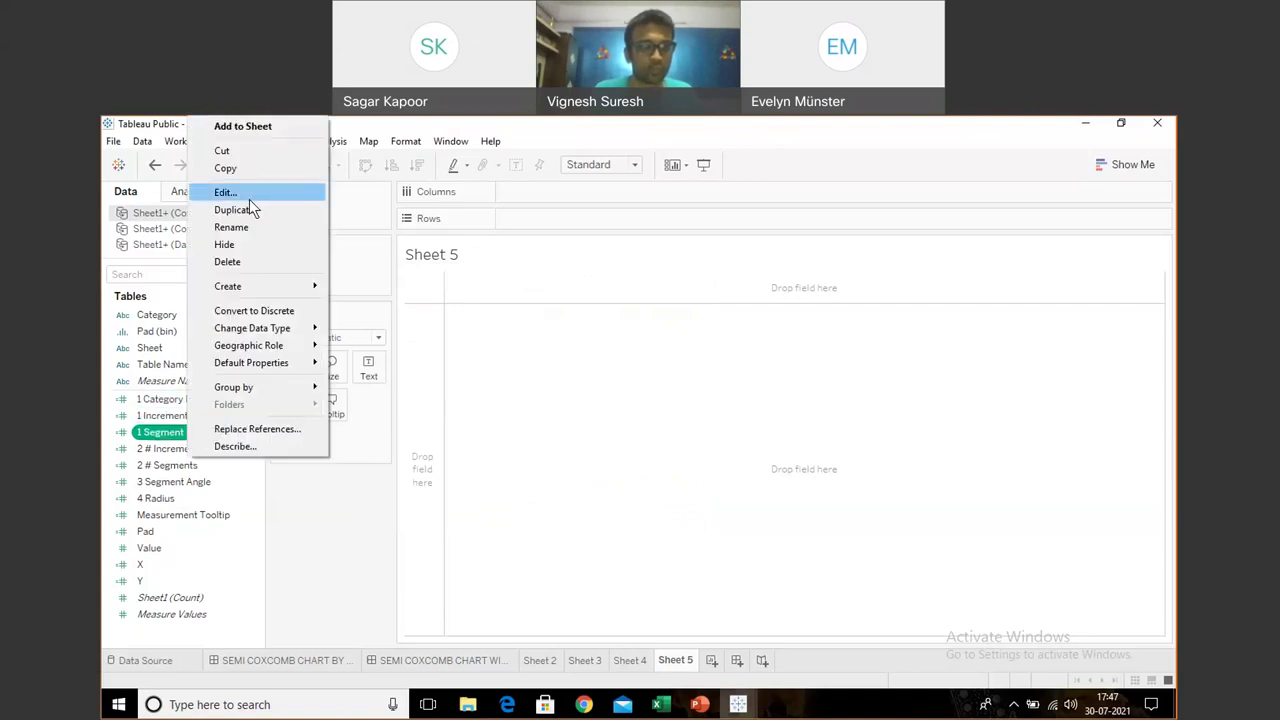
left_click(249, 197)
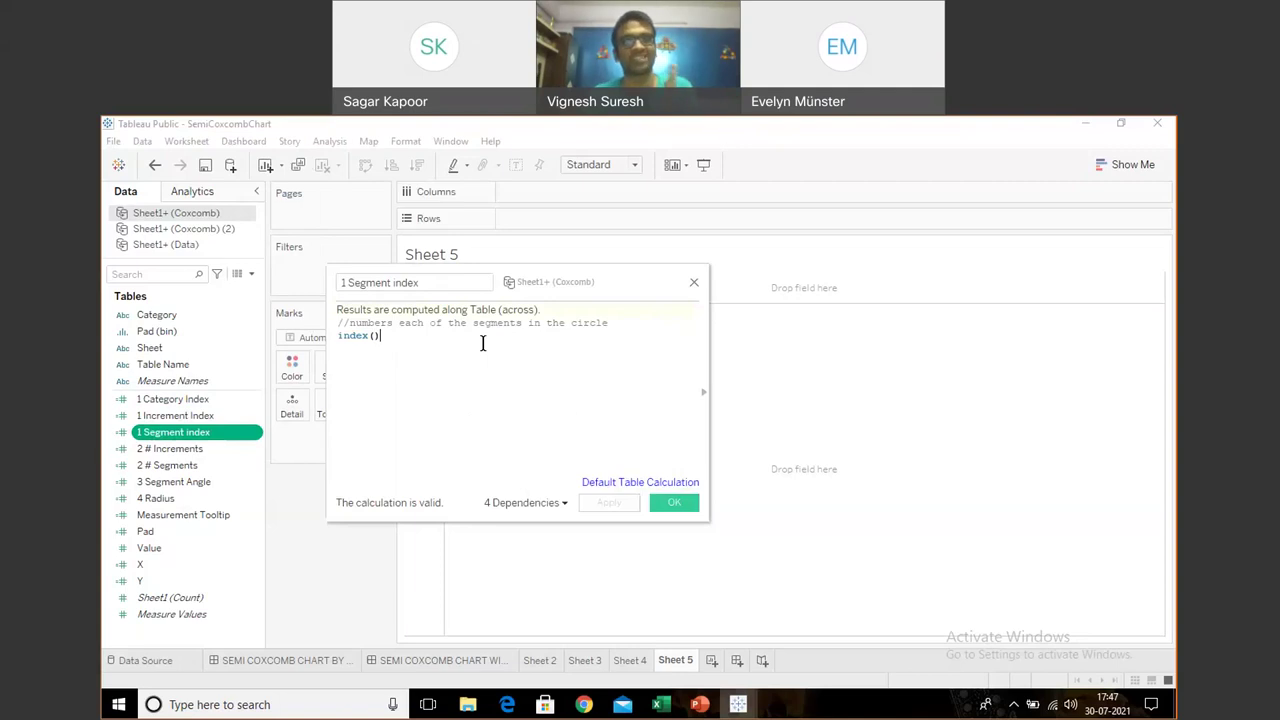
left_click(672, 500)
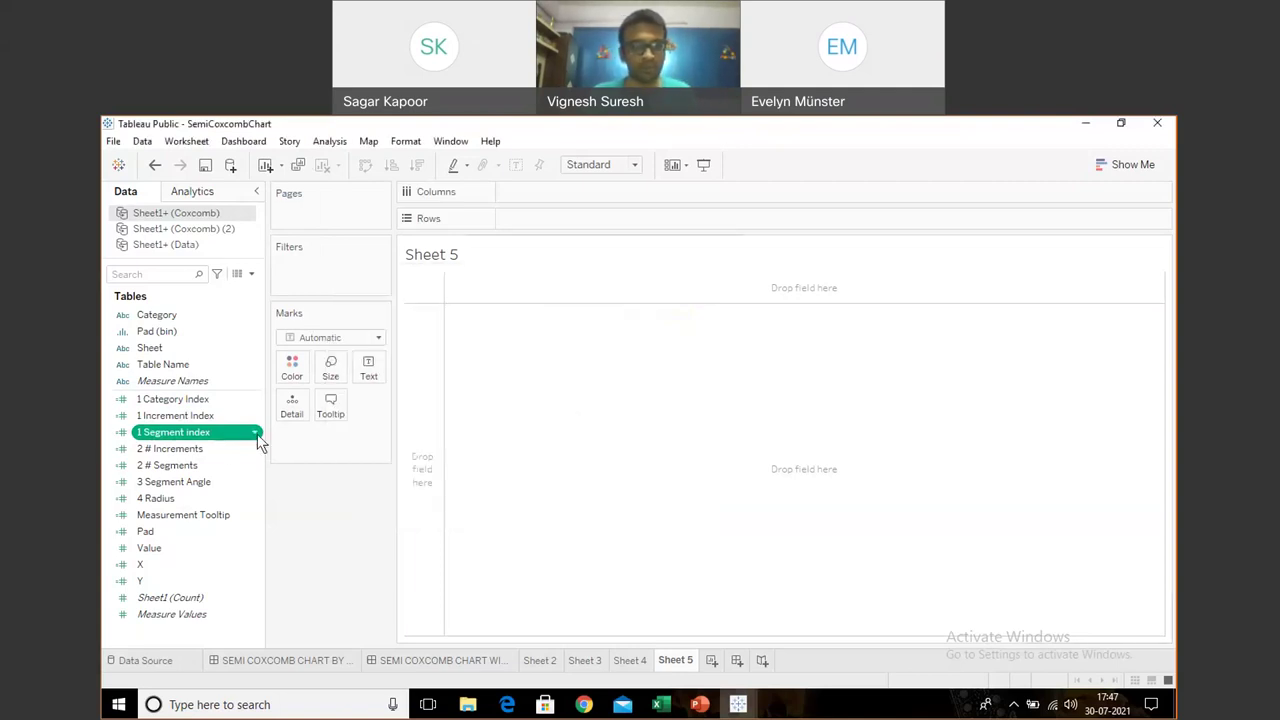
Review the calculations behind the 2 # Increments and 2 # Segments fields
right_click(224, 448)
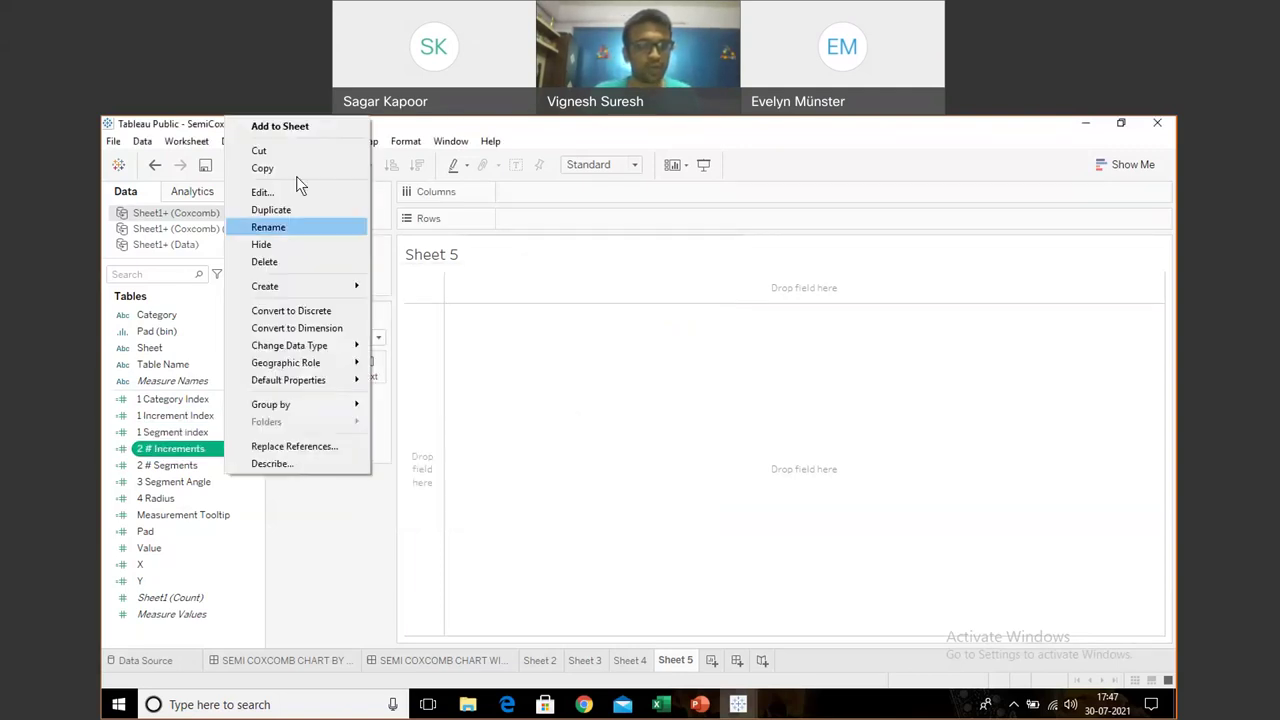
left_click(288, 192)
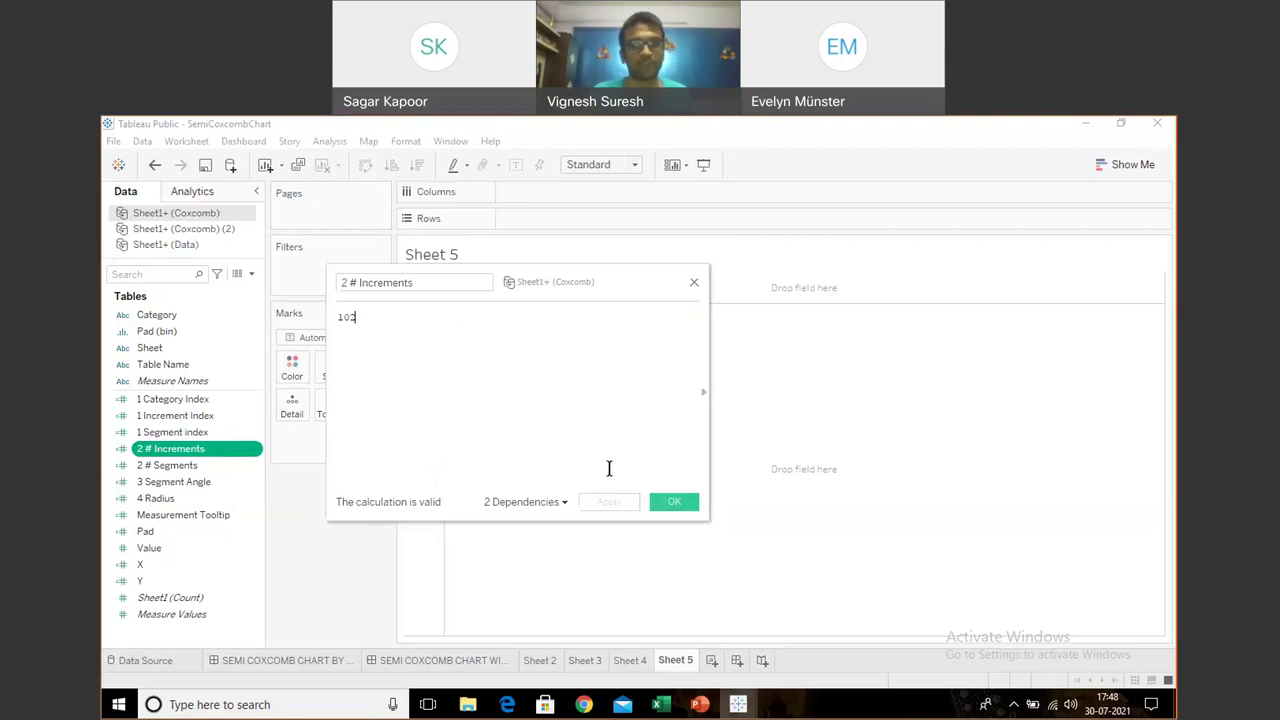
left_click(674, 502)
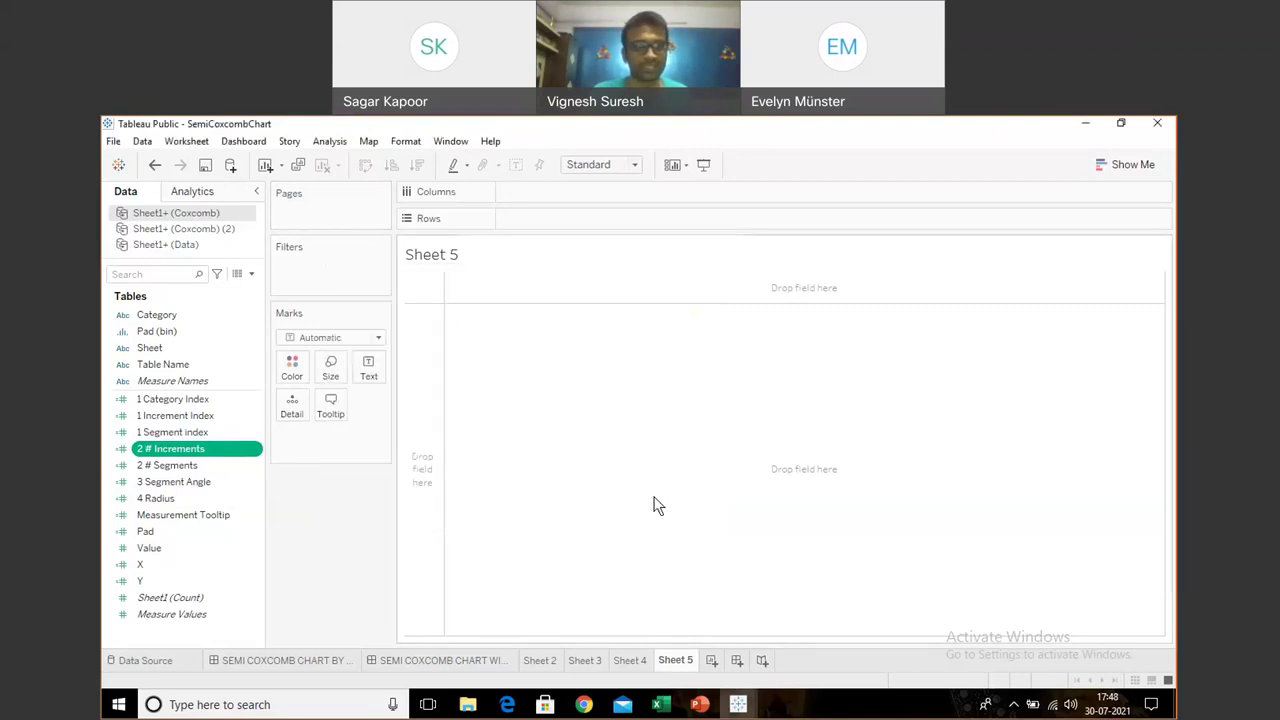
left_click(223, 465)
right_click(222, 465)
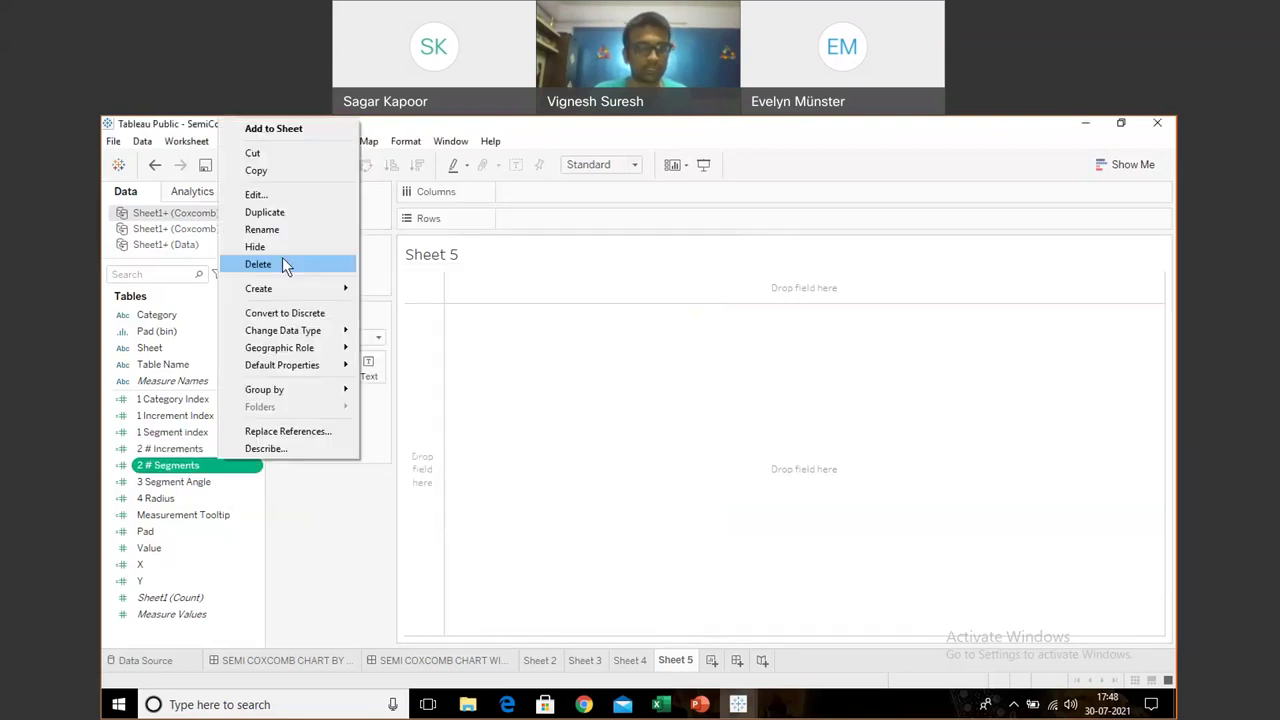
left_click(307, 194)
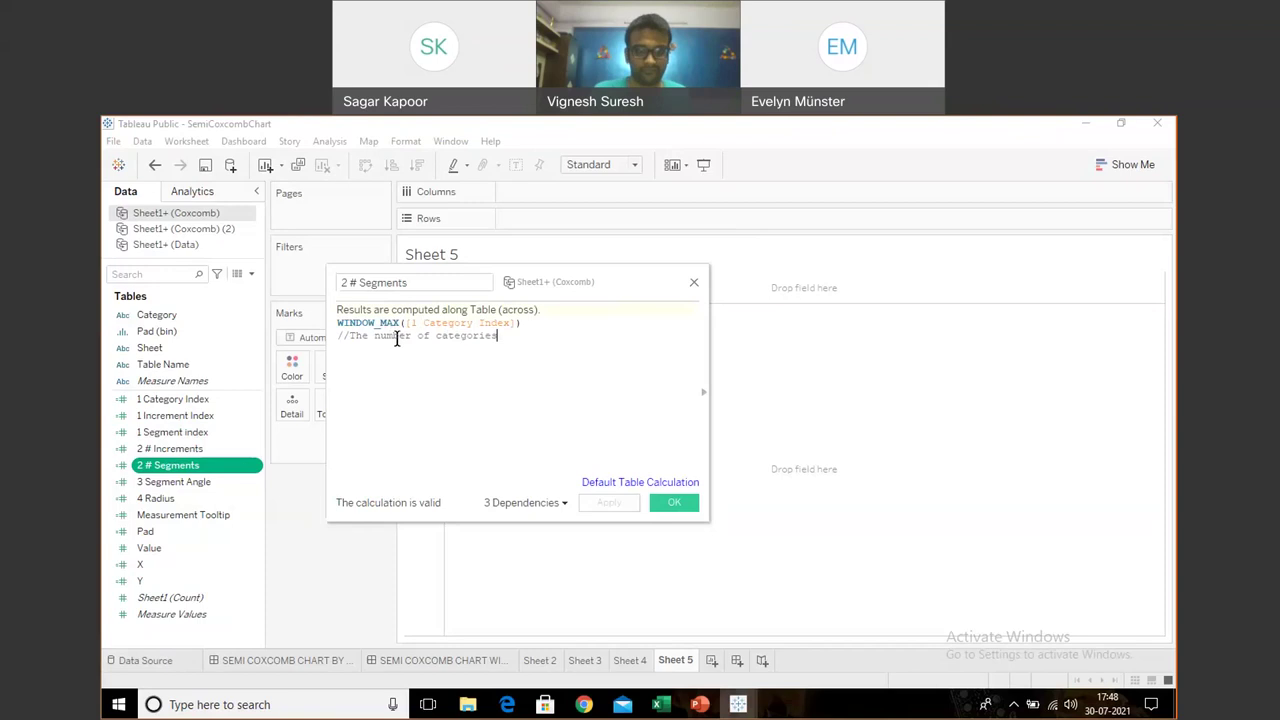
left_click(685, 505)
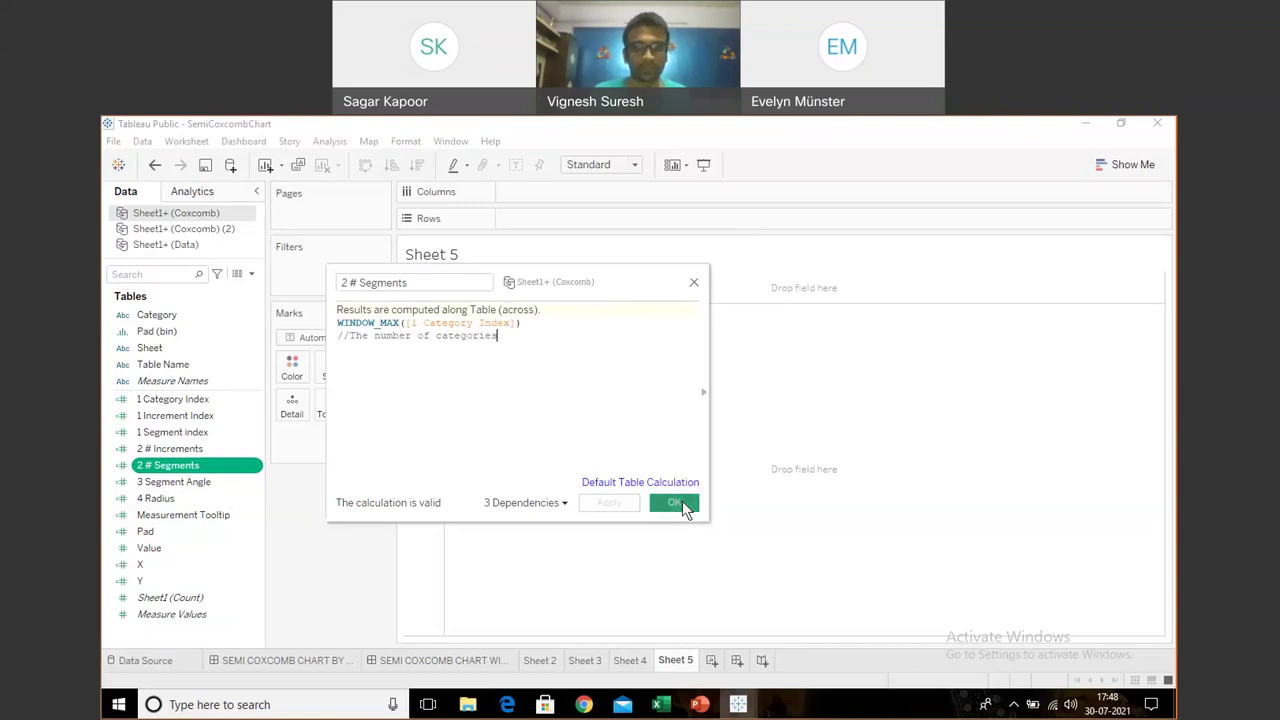
Review the formulas of the 3 Segment Angle and 4 Radius calculated fields
left_click(226, 481)
right_click(226, 481)
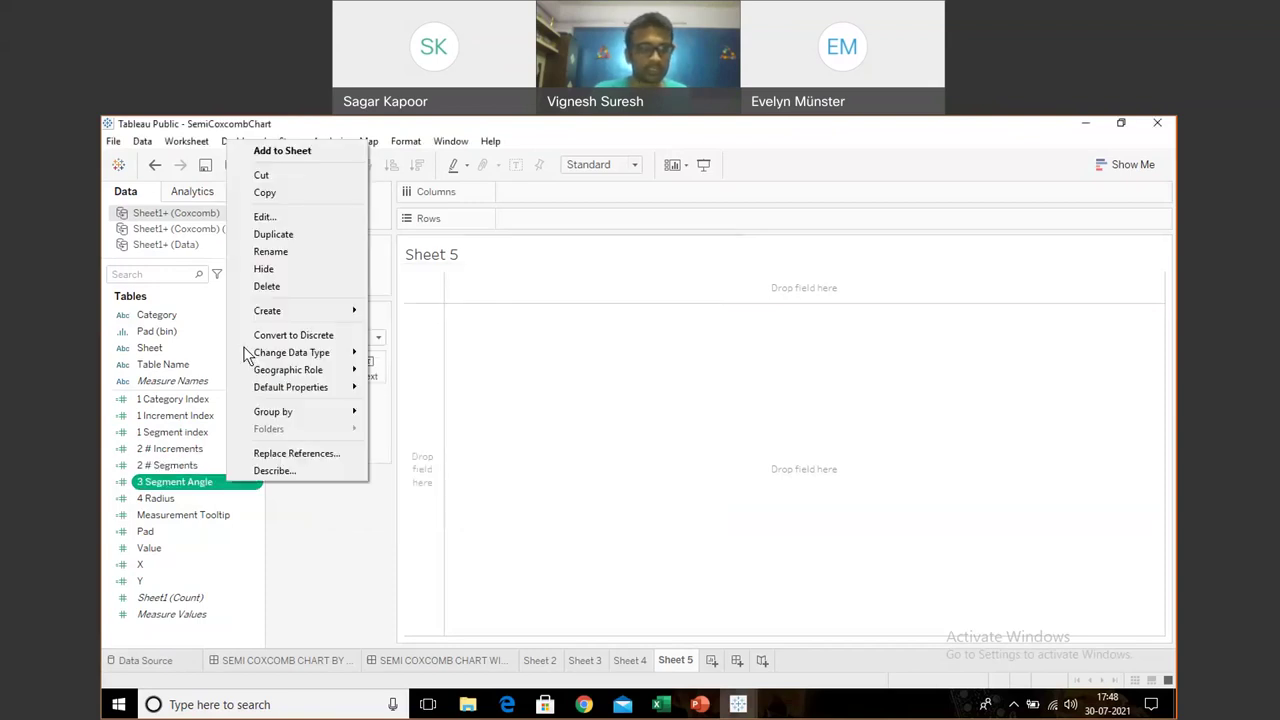
left_click(283, 217)
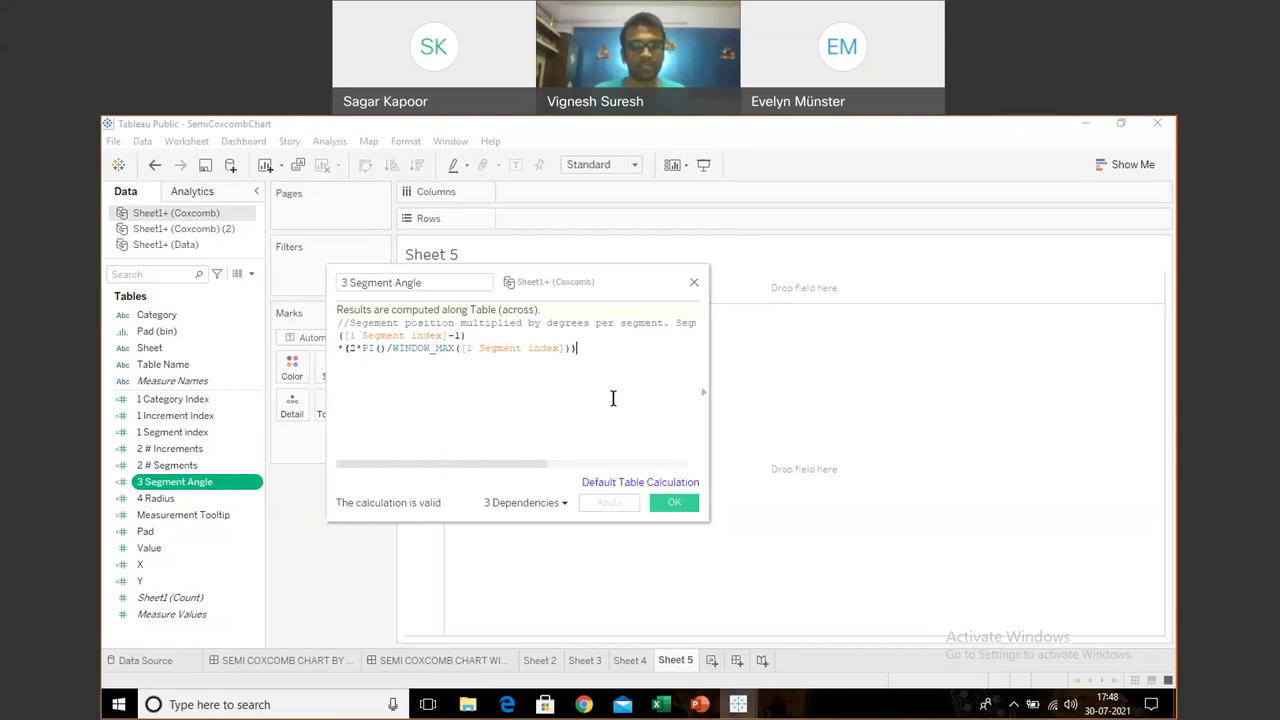
left_click(674, 502)
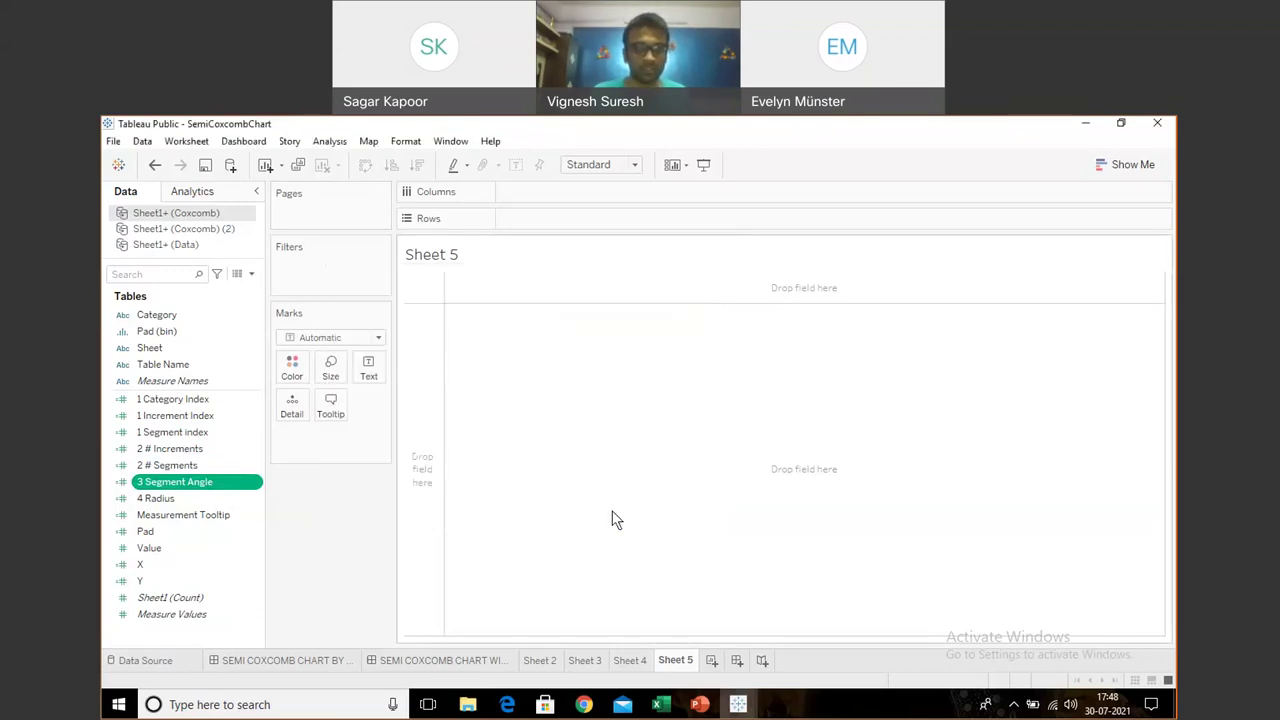
right_click(166, 500)
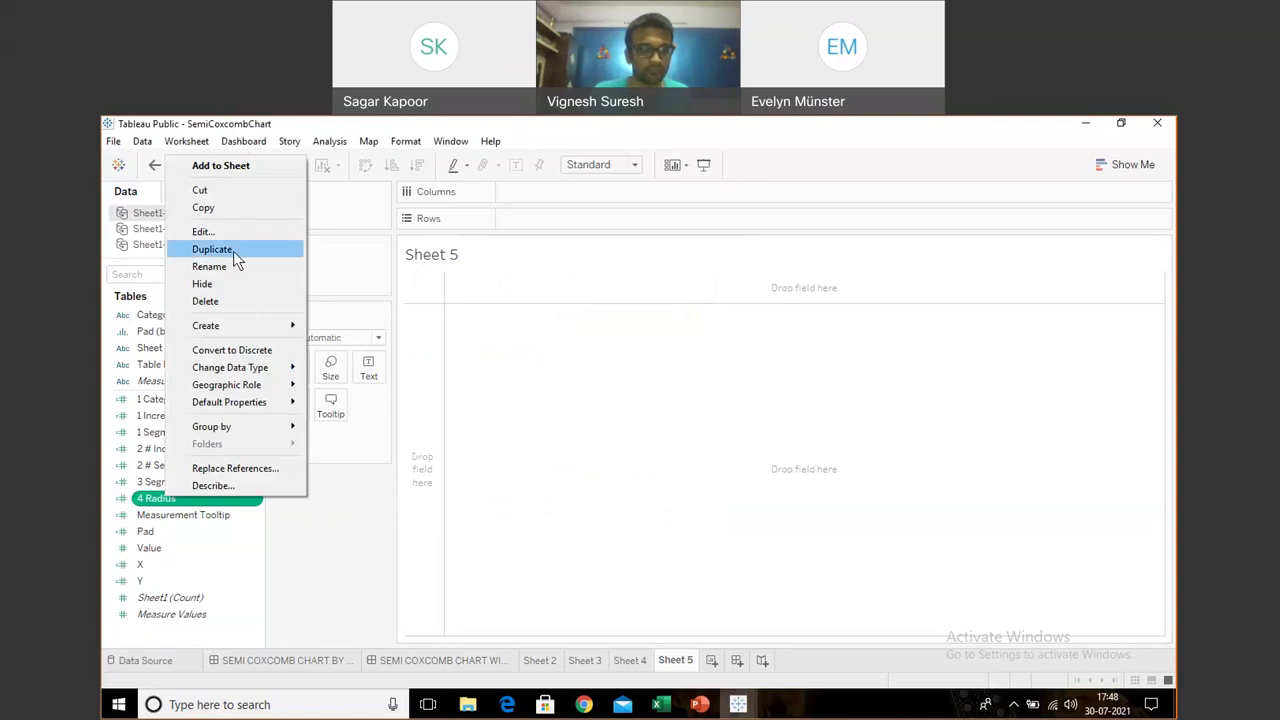
left_click(254, 232)
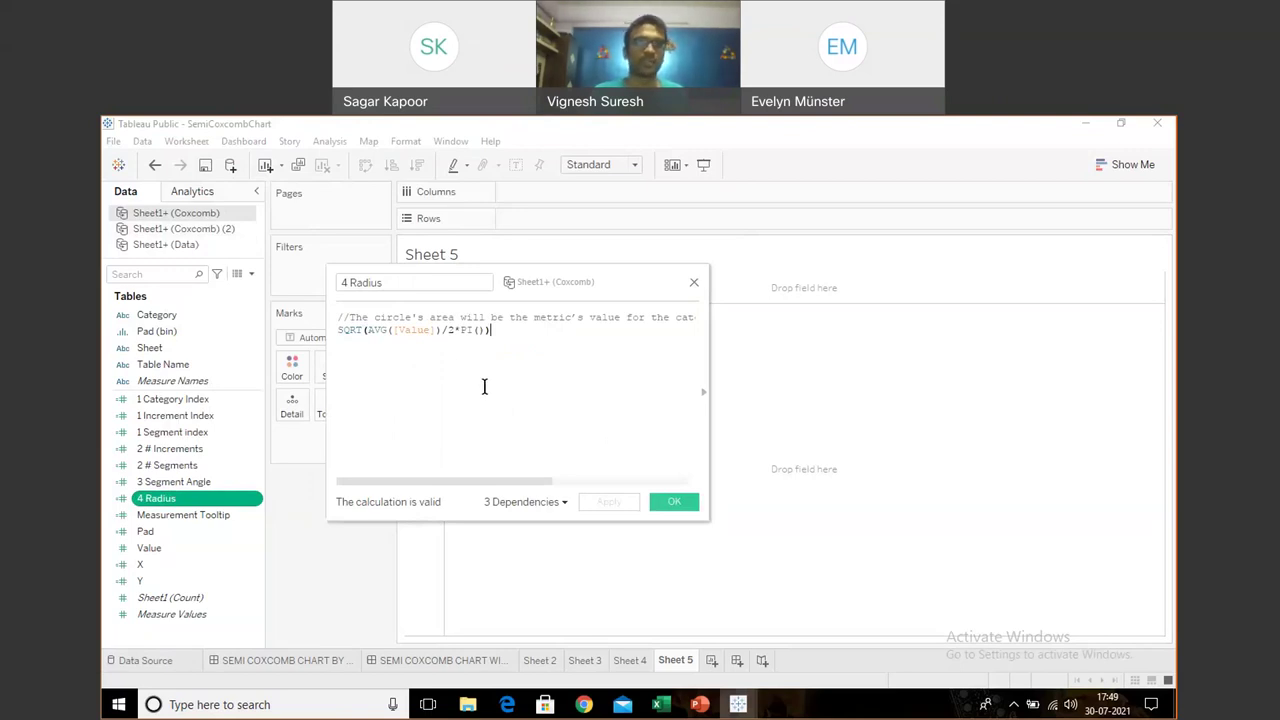
left_click(674, 502)
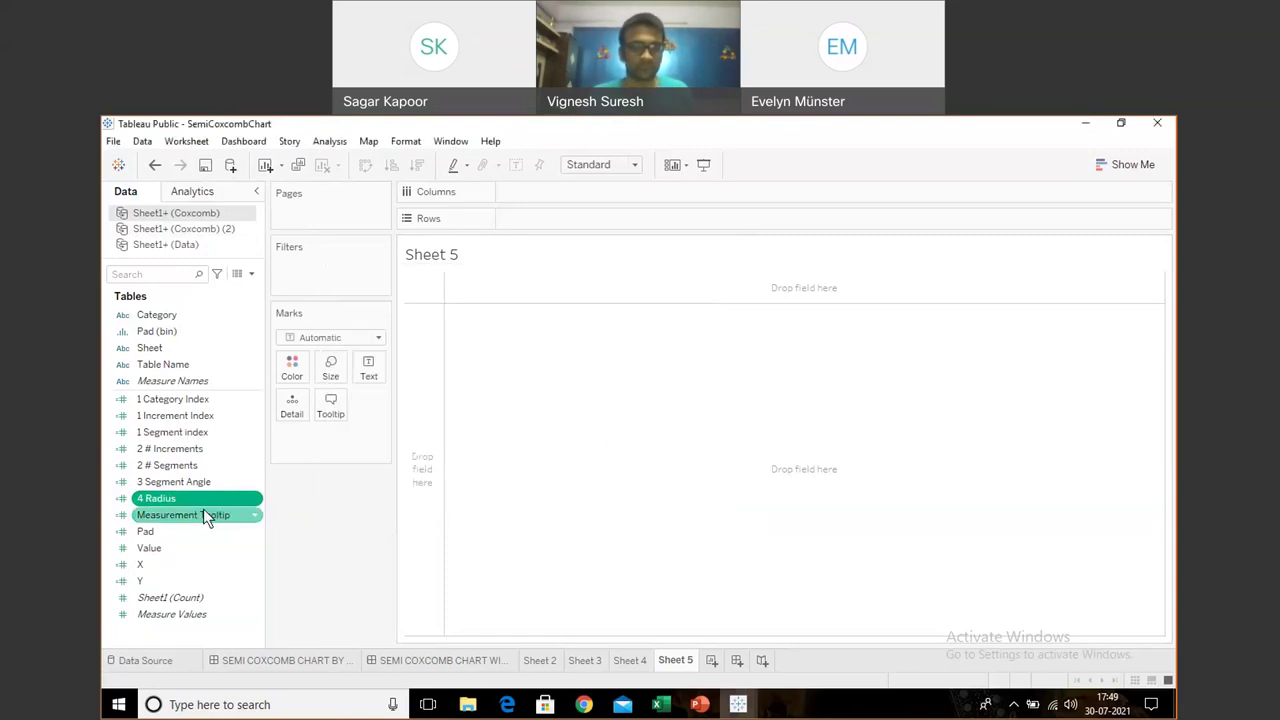
Review the formulas of the Measurement Tooltip and Pad calculated fields
right_click(203, 514)
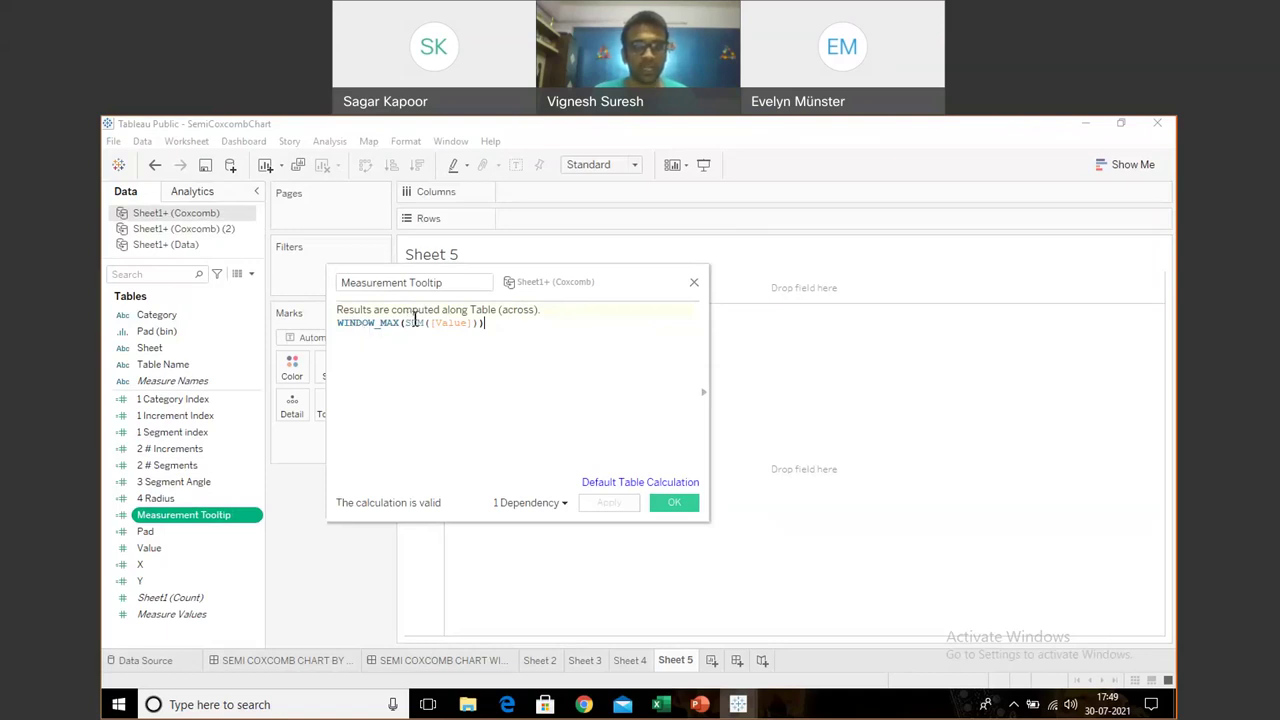
left_click(686, 505)
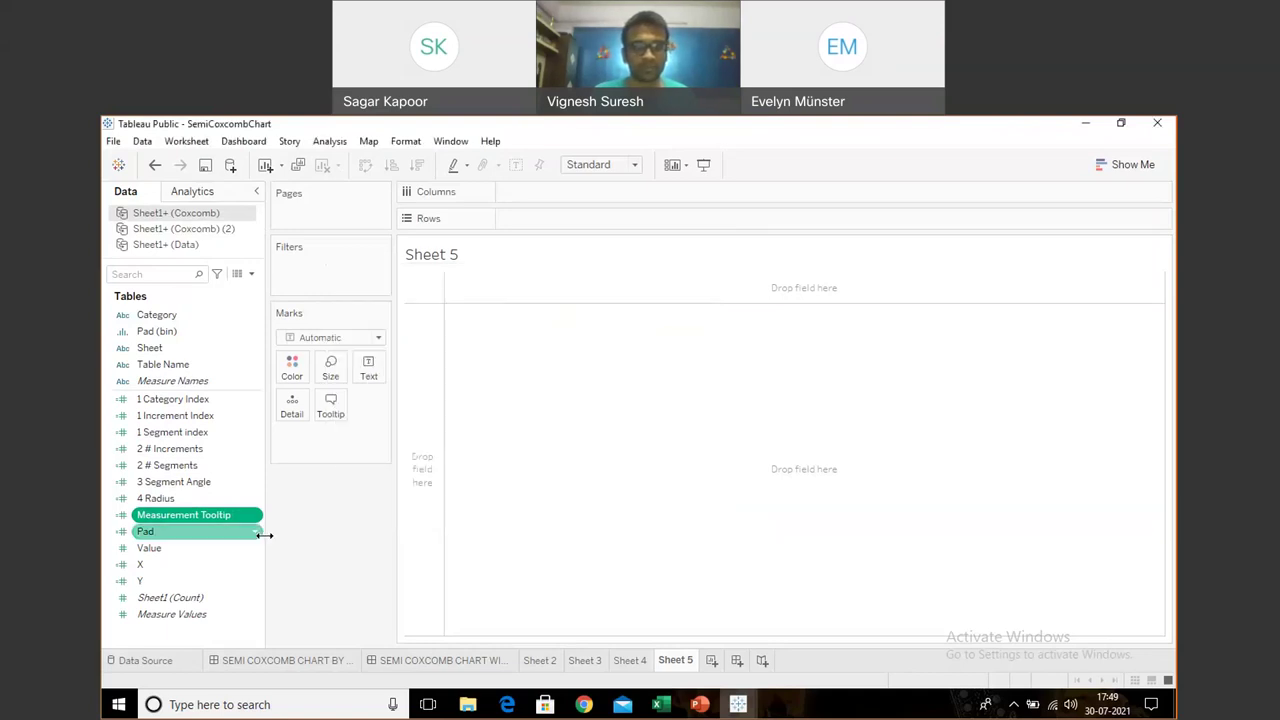
right_click(189, 530)
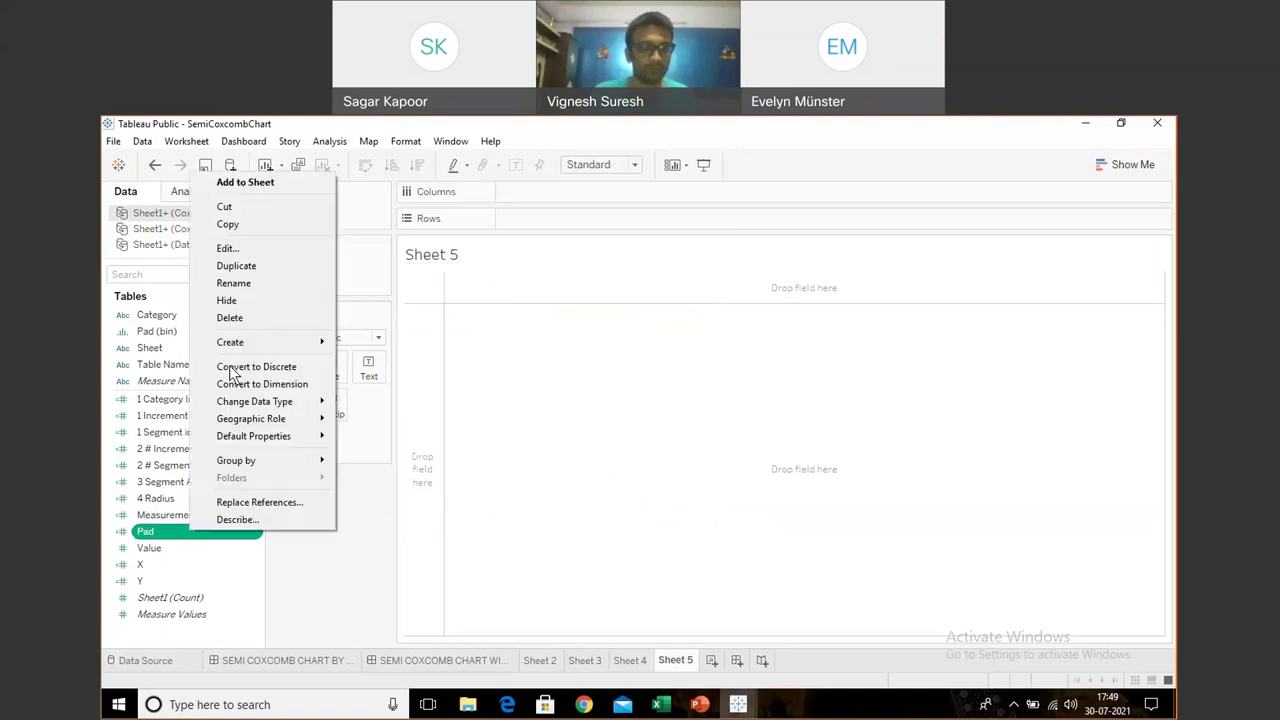
left_click(271, 254)
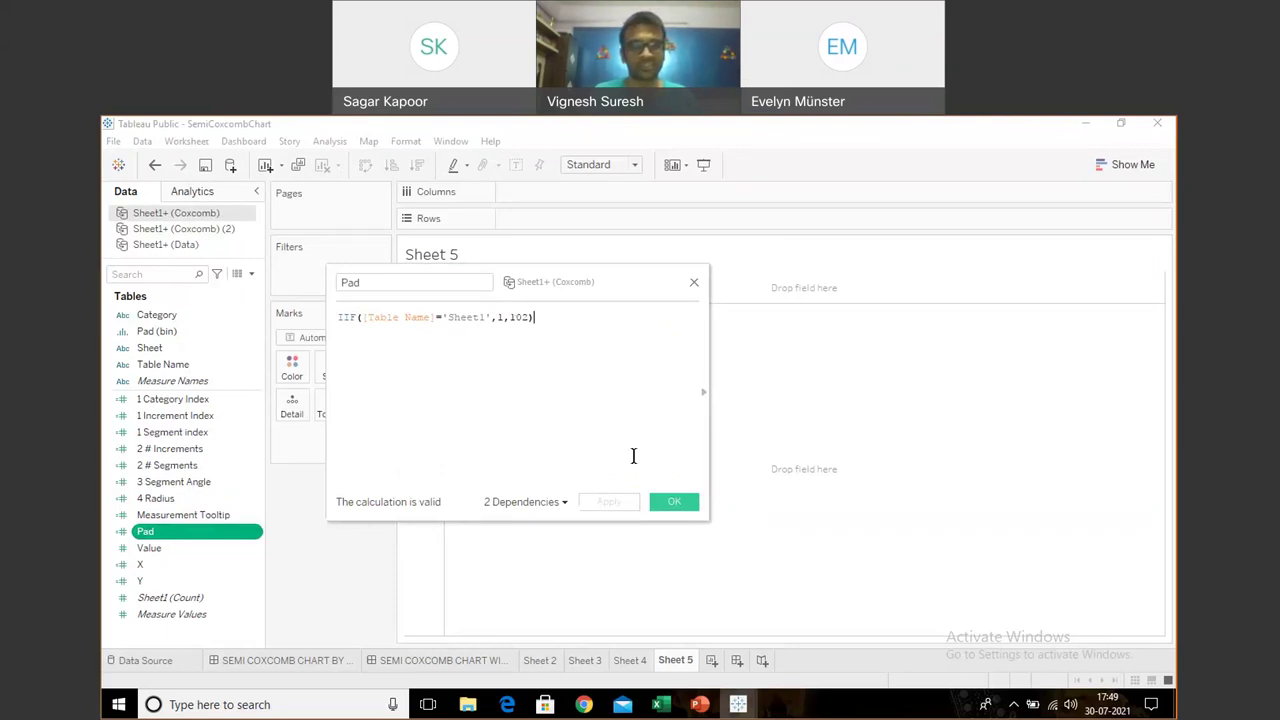
left_click(666, 503)
Review the full formula of the X calculated field, including the parts beyond the visible width
right_click(224, 574)
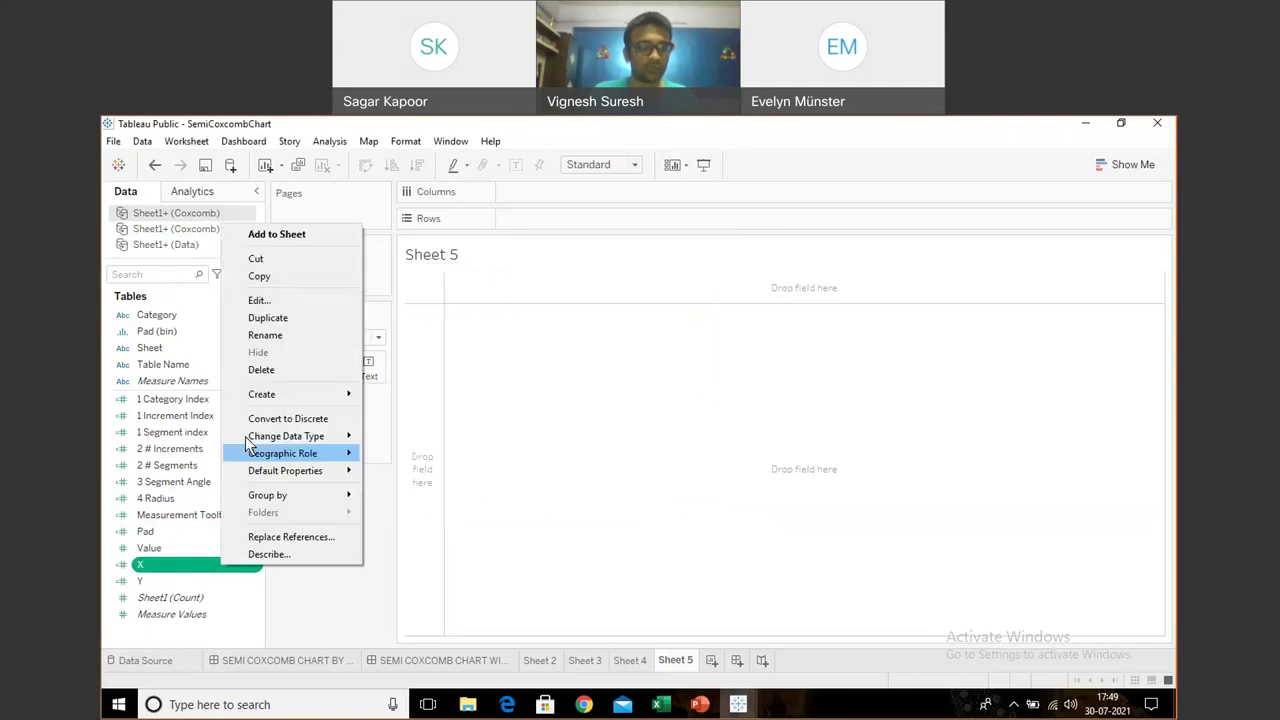
left_click(300, 298)
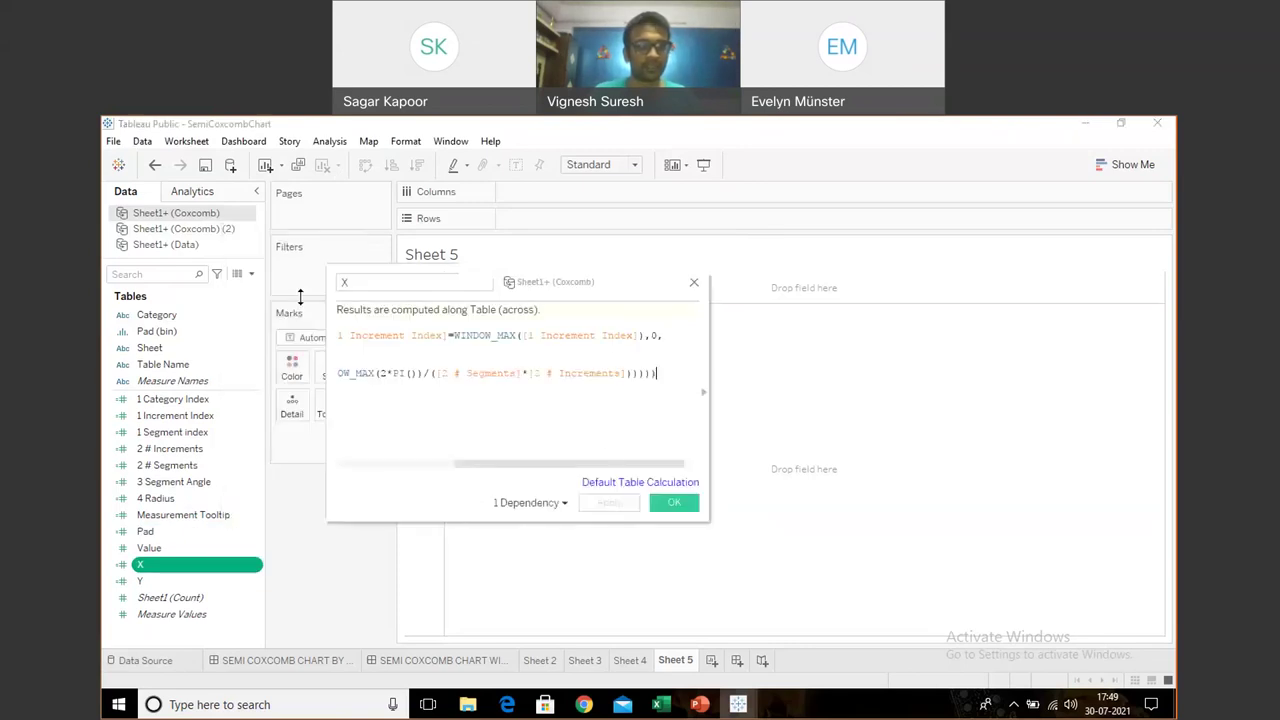
left_click_drag(615, 462, 446, 461)
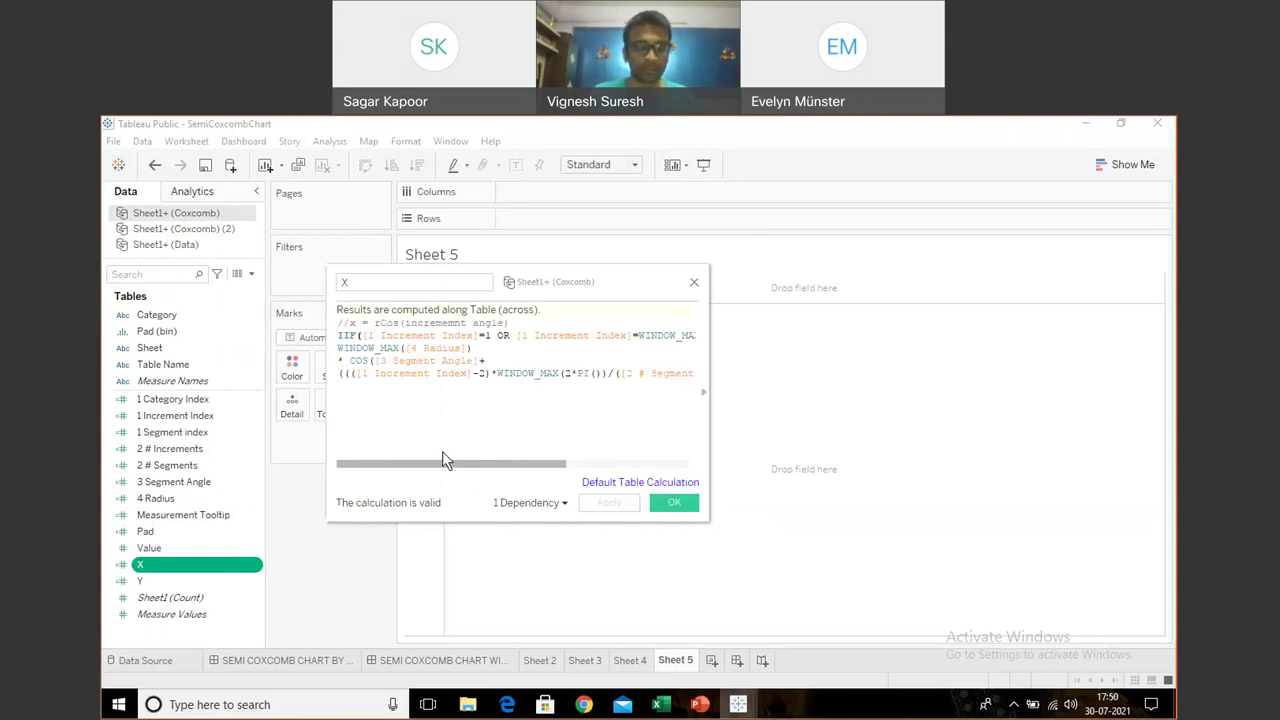
left_click(376, 360)
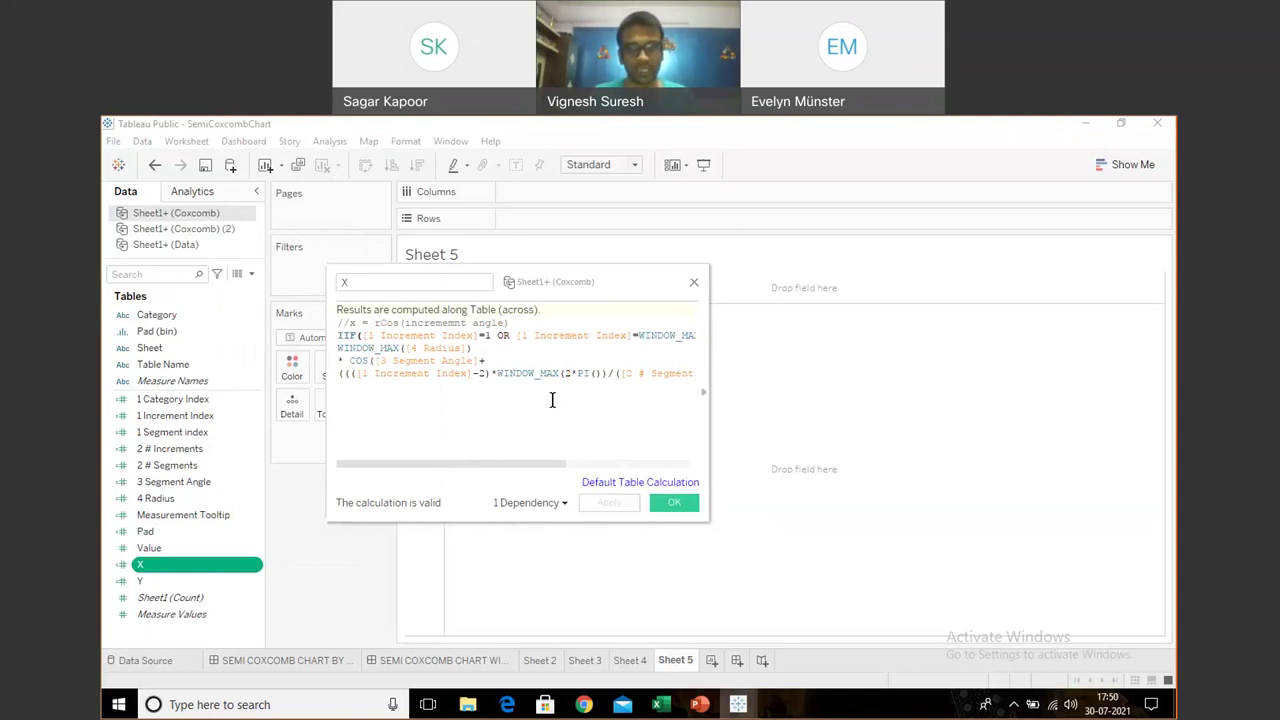
left_click(587, 465)
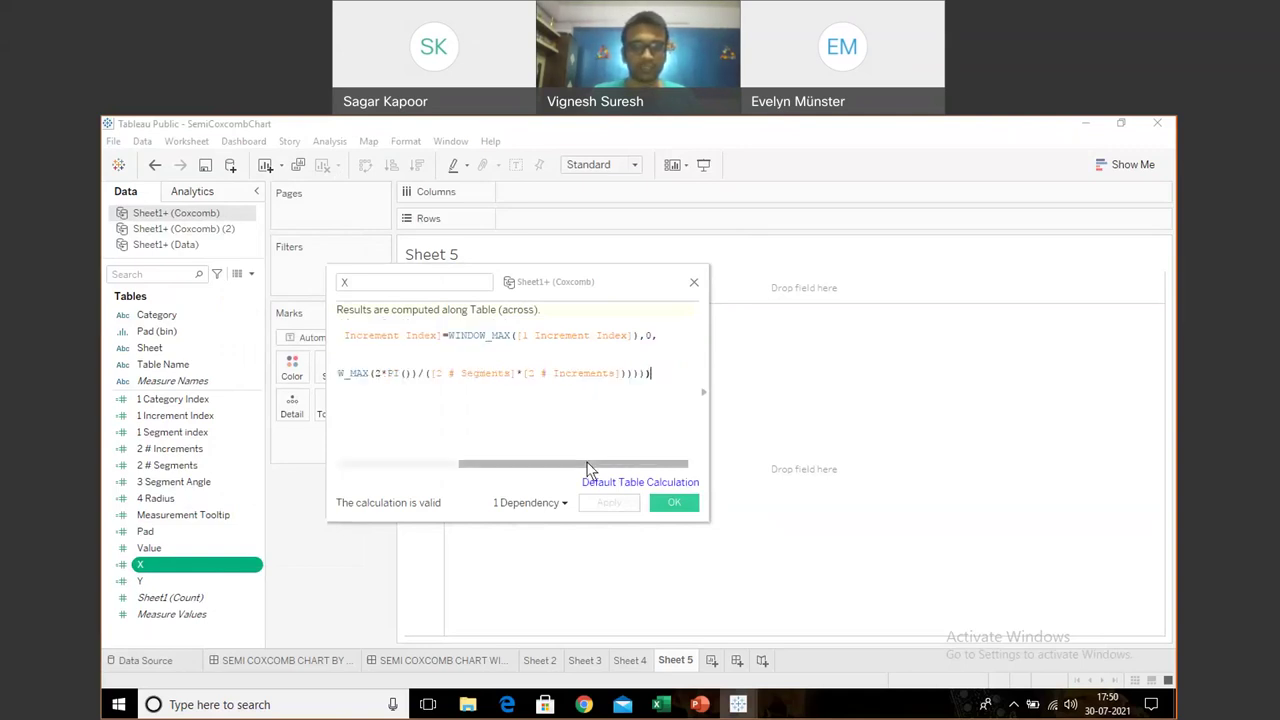
left_click_drag(587, 463, 414, 448)
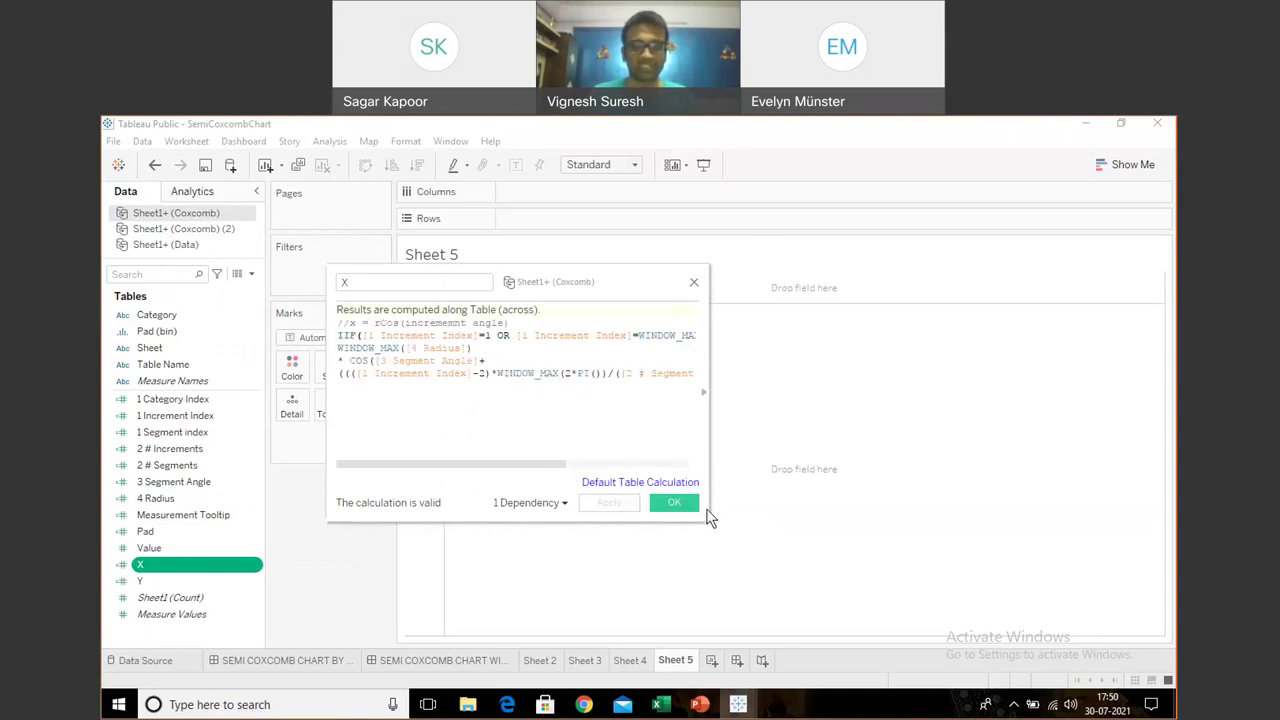
left_click(682, 503)
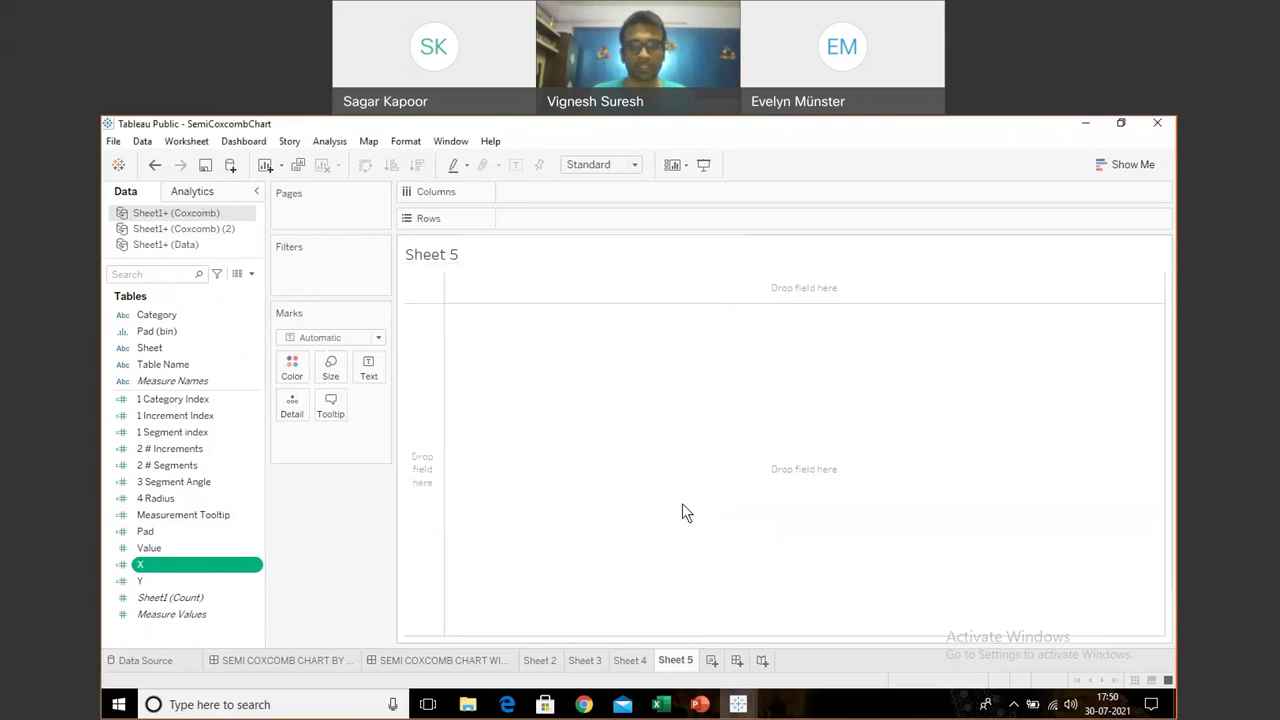
Review the full formula of the Y calculated field
right_click(207, 583)
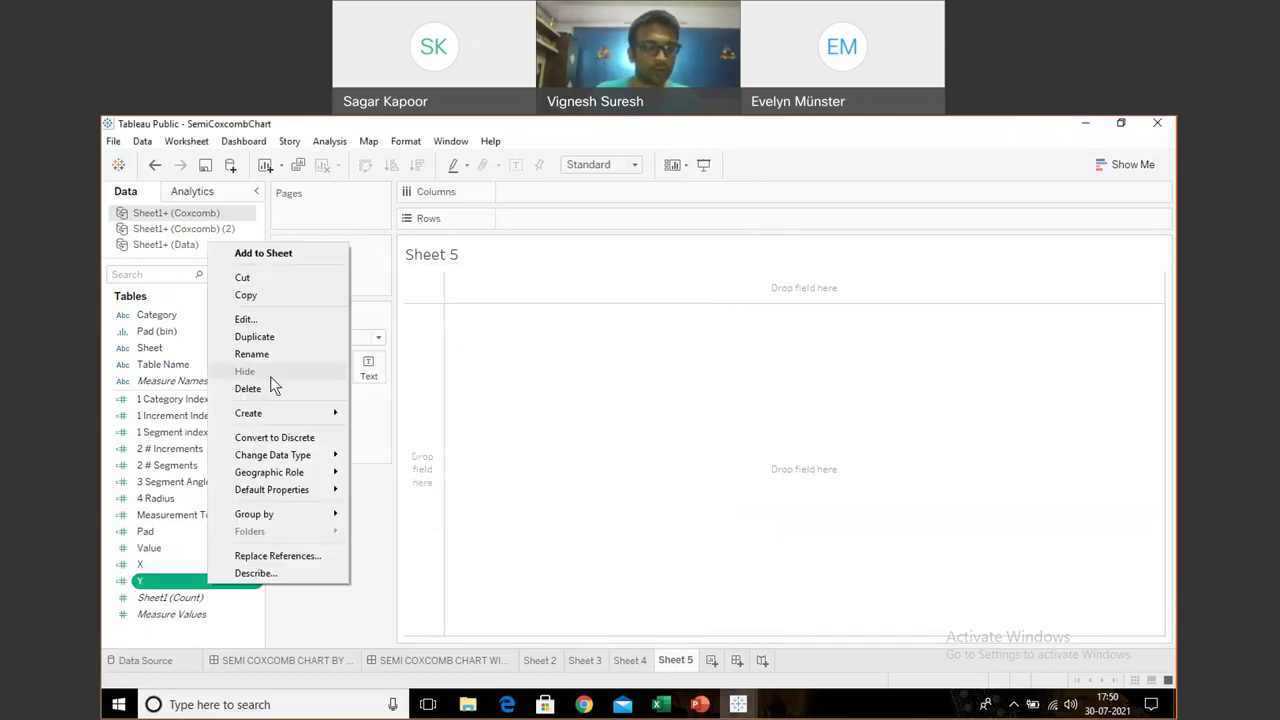
left_click(287, 321)
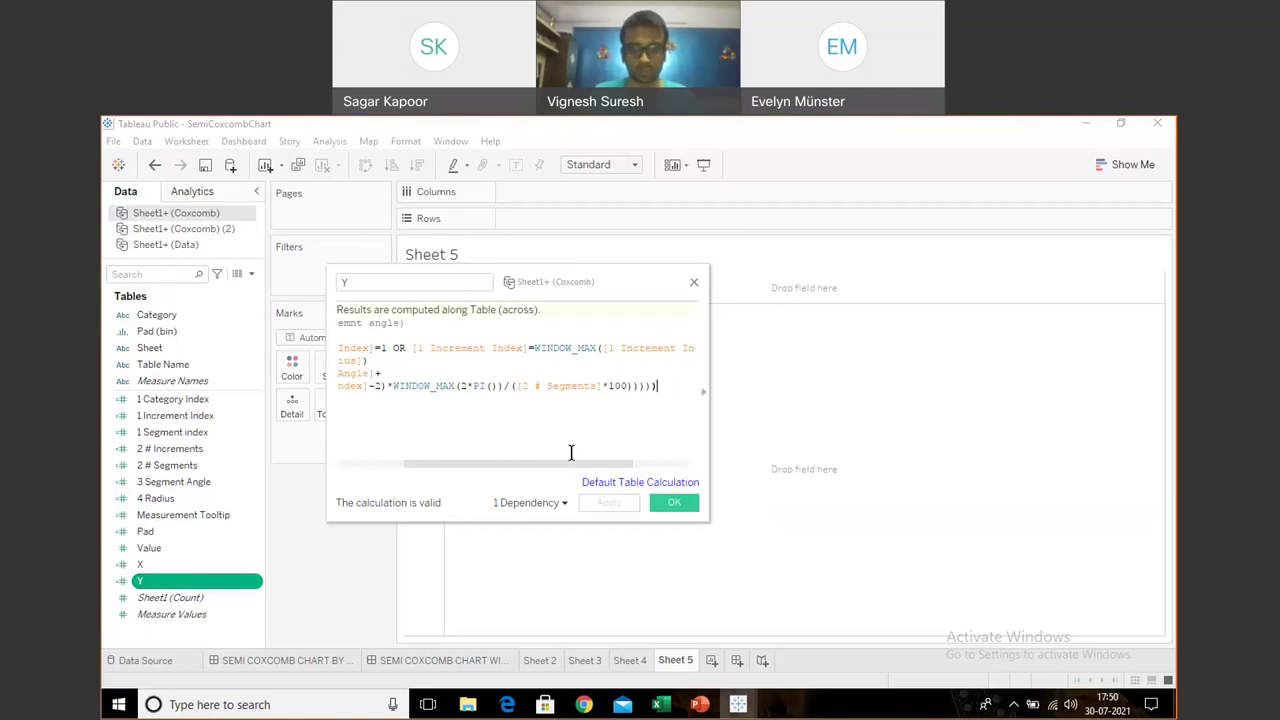
left_click_drag(568, 461, 420, 483)
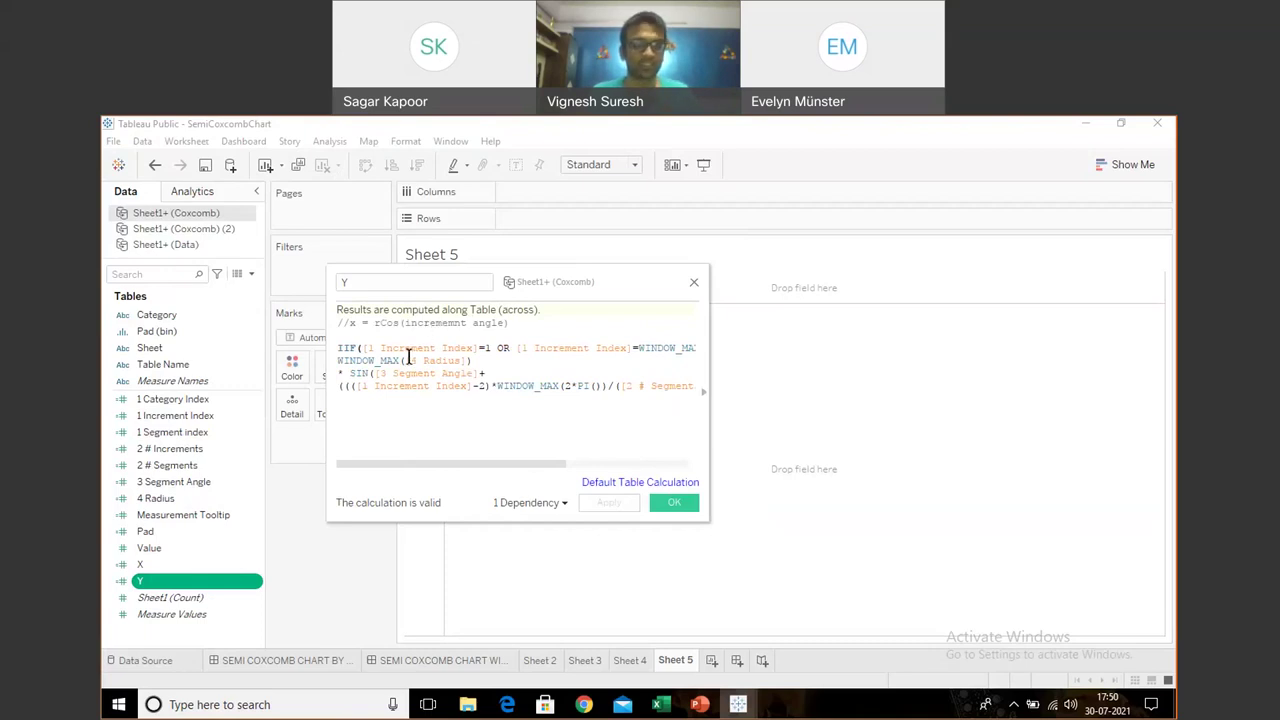
left_click(671, 503)
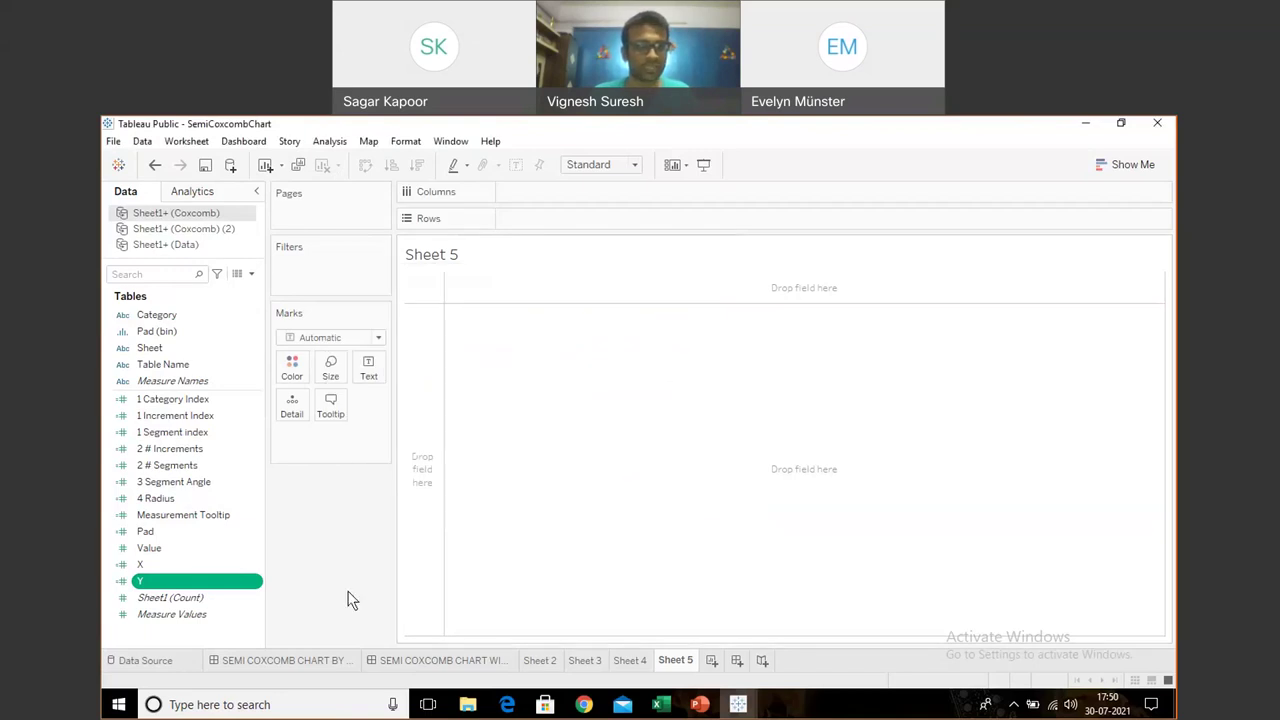
Examine the bin settings for the Pad field without creating another bin
right_click(169, 531)
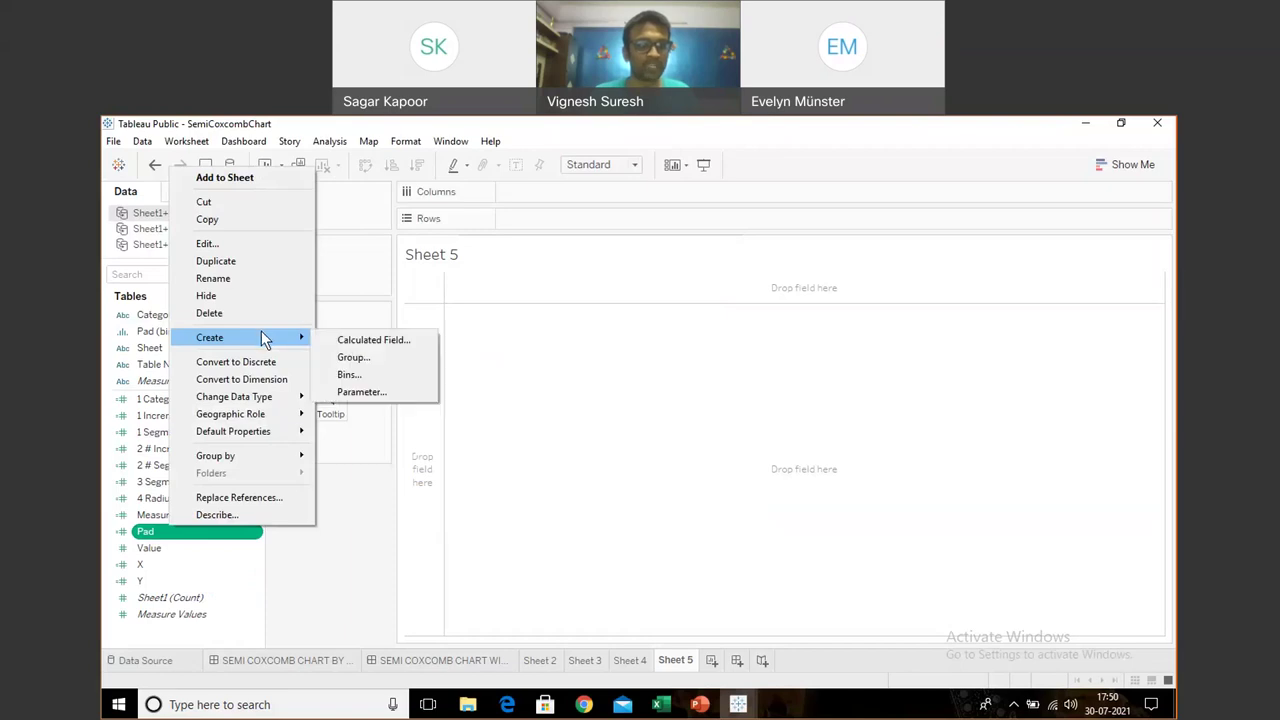
left_click(352, 380)
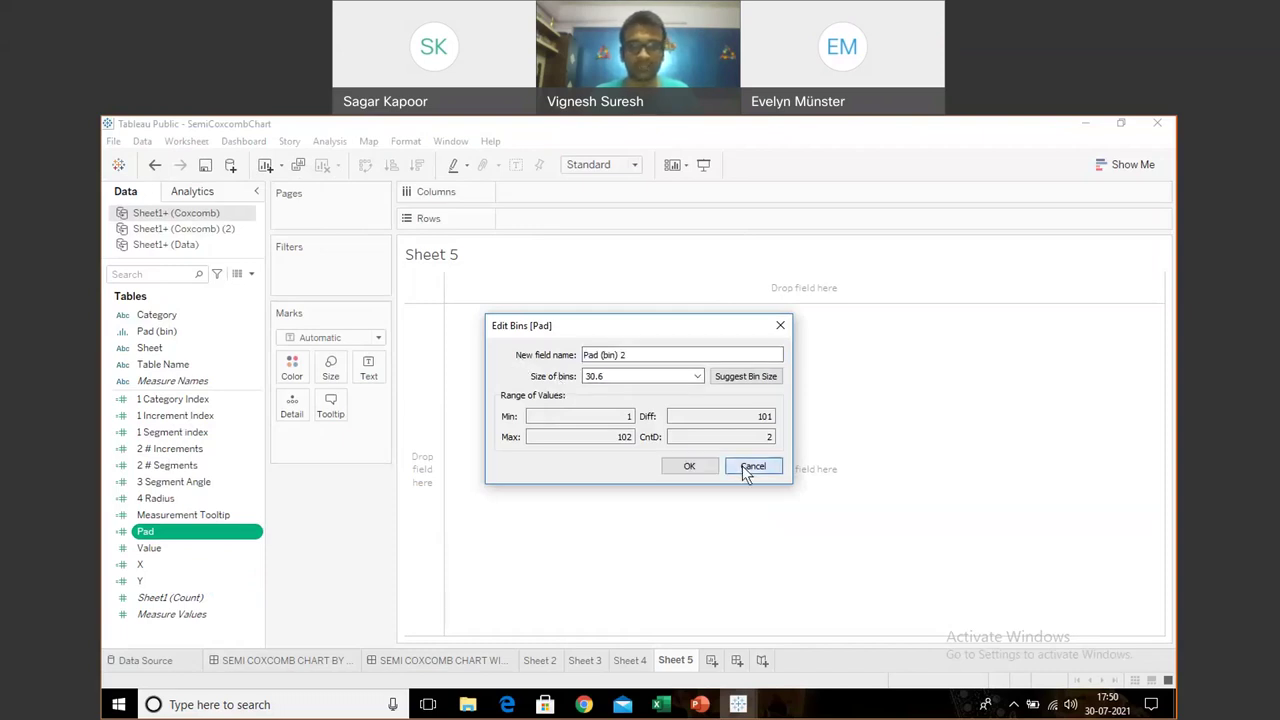
left_click(748, 468)
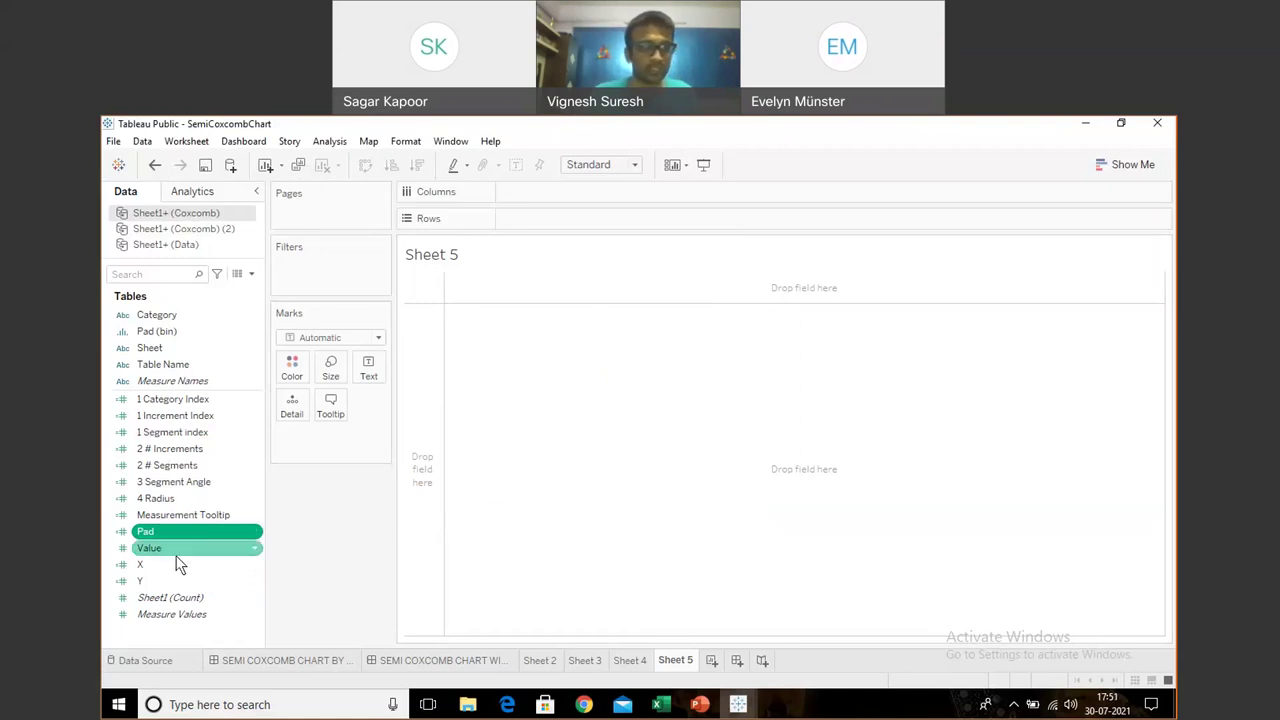
Place the X field on Columns and the Y field on Rows of Sheet 5
mouse_move(174, 564)
left_mouse_down()
mouse_move(503, 198)
mouse_move(546, 194)
left_mouse_up()
left_click(160, 581)
left_click_drag(160, 581, 539, 214)
Colour the marks by Category and set the mark type to Polygon
left_click_drag(183, 320, 292, 375)
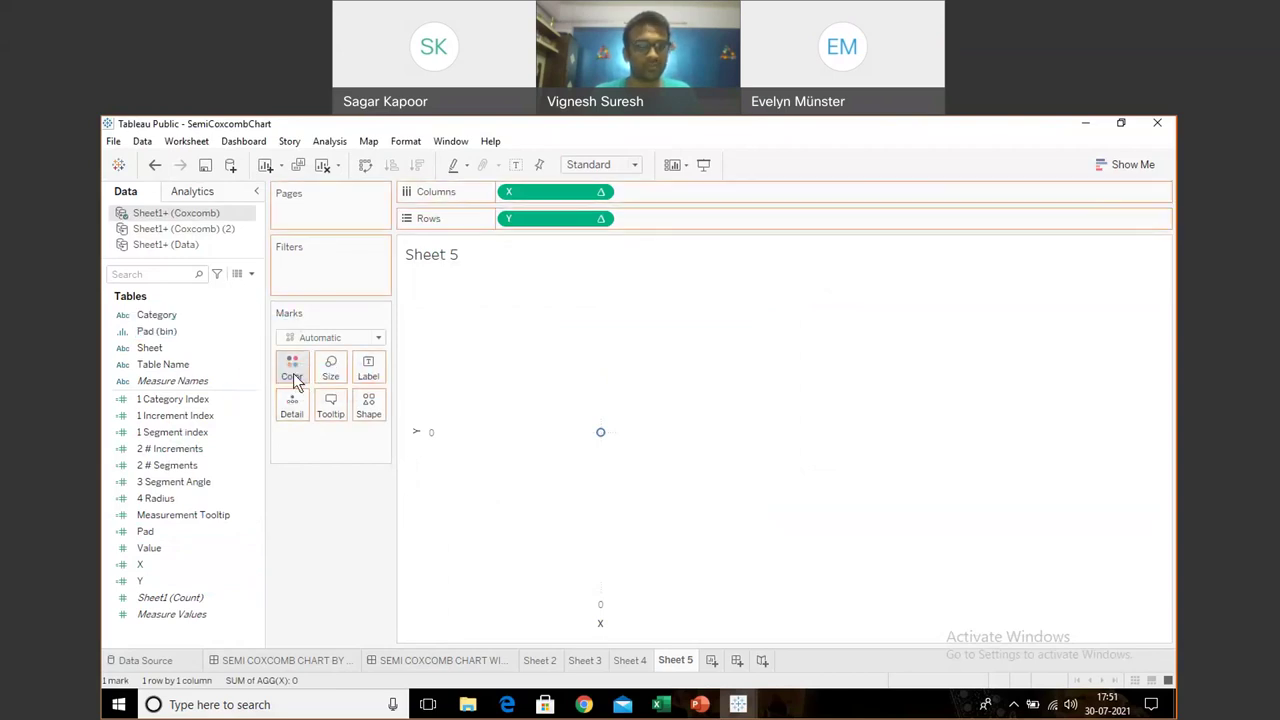
left_click(352, 340)
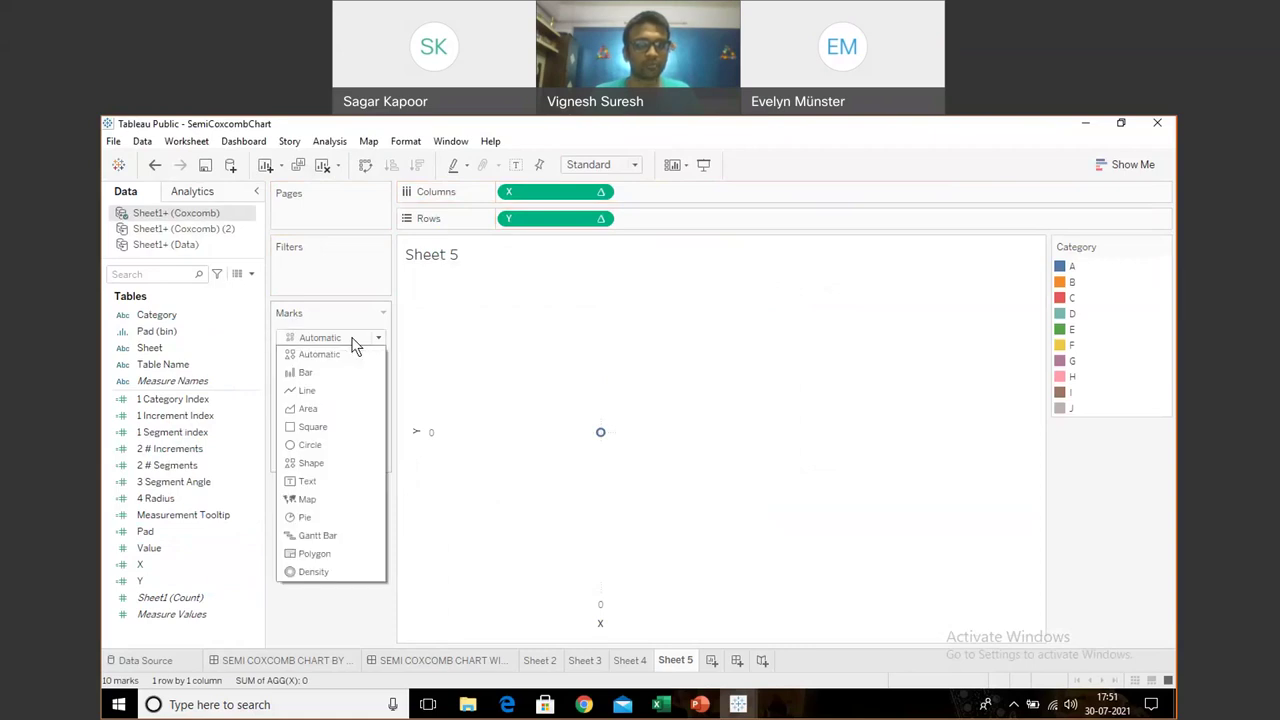
key("Escape")
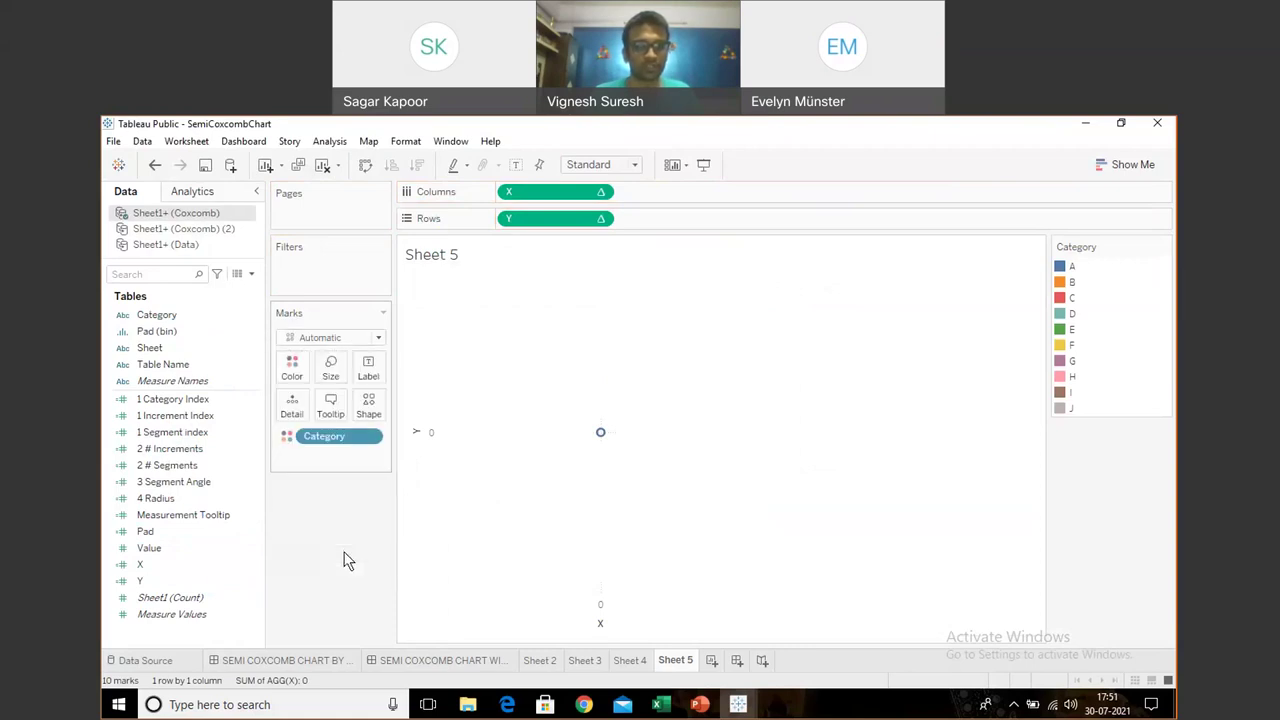
left_click(245, 556)
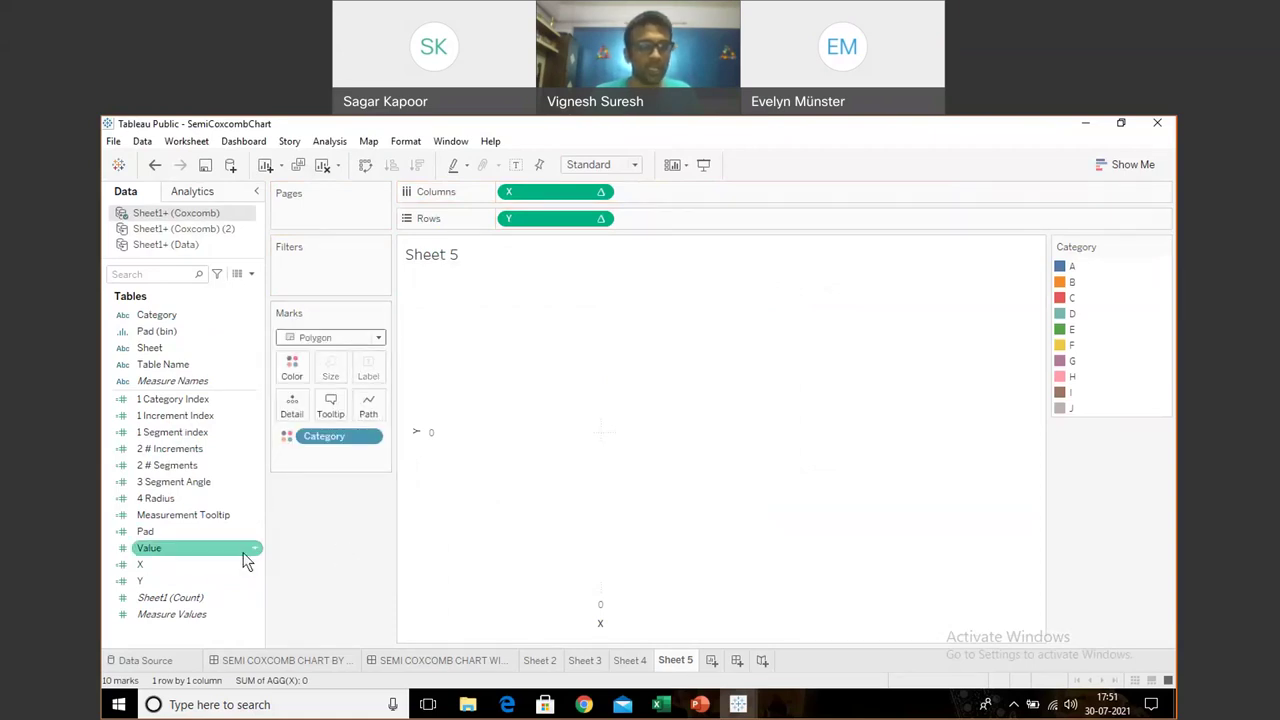
Add Pad (bin) to Columns with missing values shown and move it to the polygon's Path
left_click(170, 338)
left_click_drag(172, 343, 507, 199)
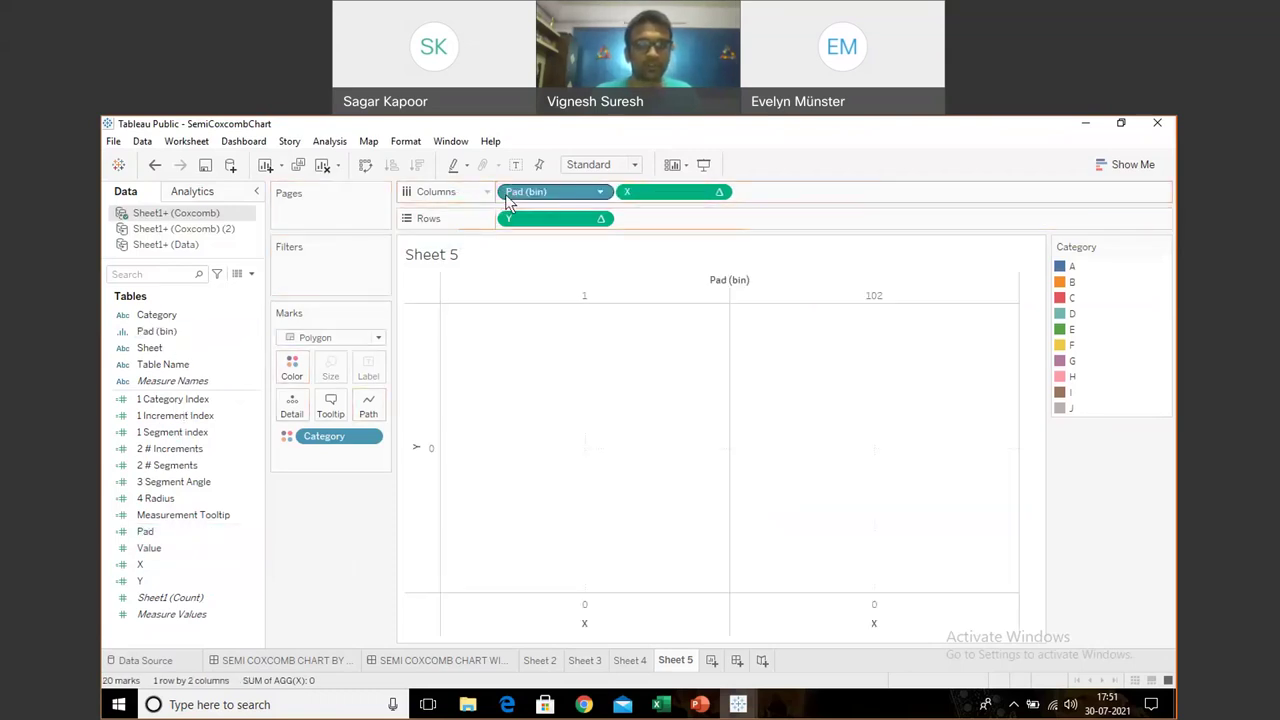
left_click(600, 192)
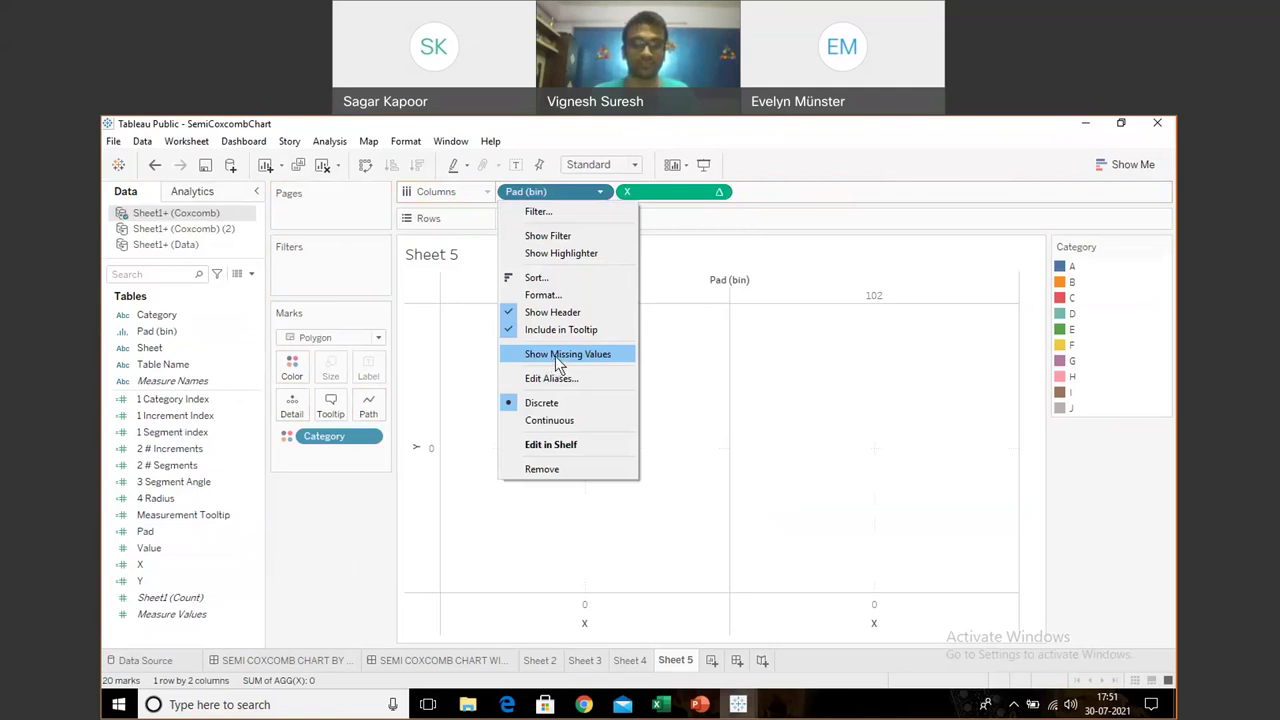
left_click(556, 358)
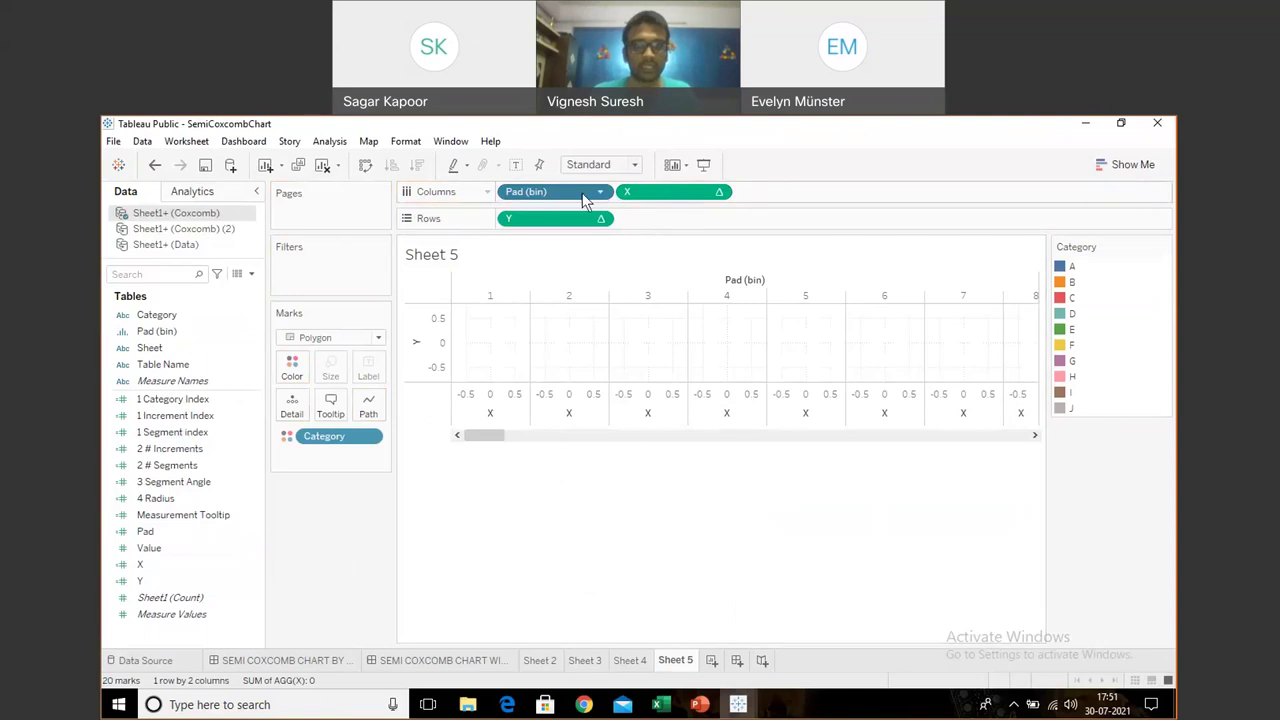
left_click_drag(582, 193, 368, 414)
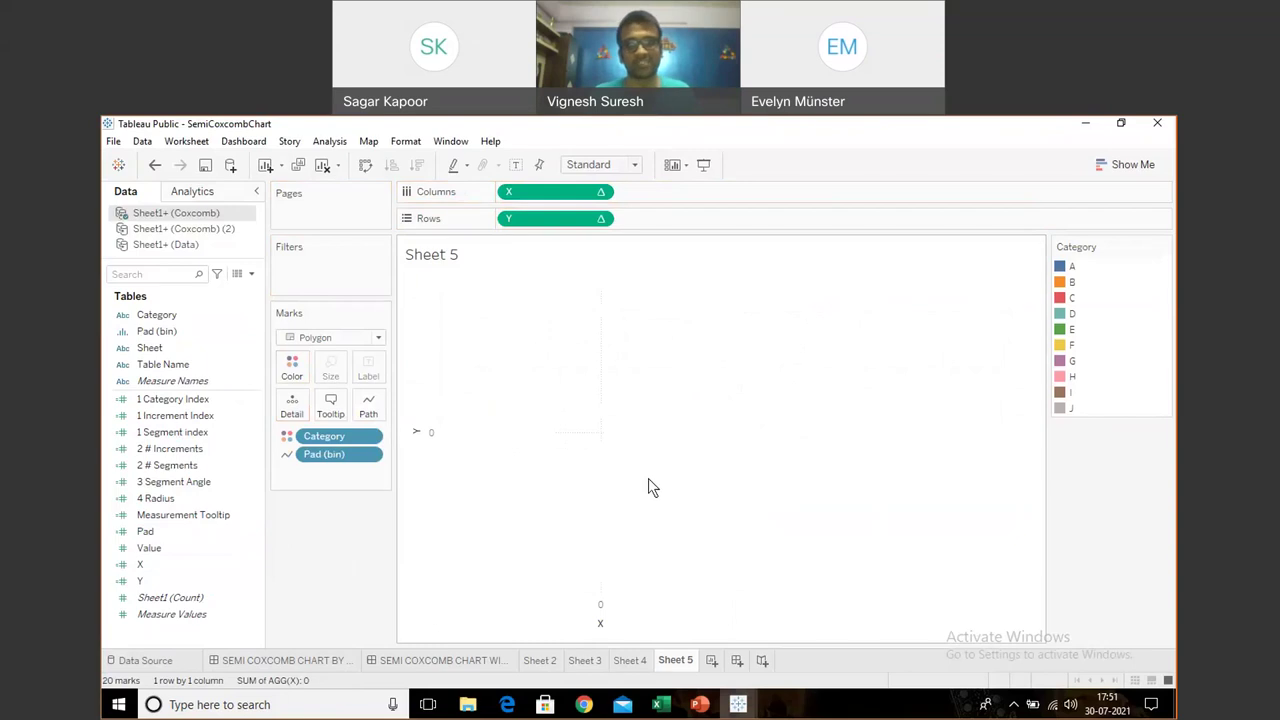
Set the X table calculation to compute using specific dimensions with only Pad (bin) selected, ordered above Category
left_click(601, 193)
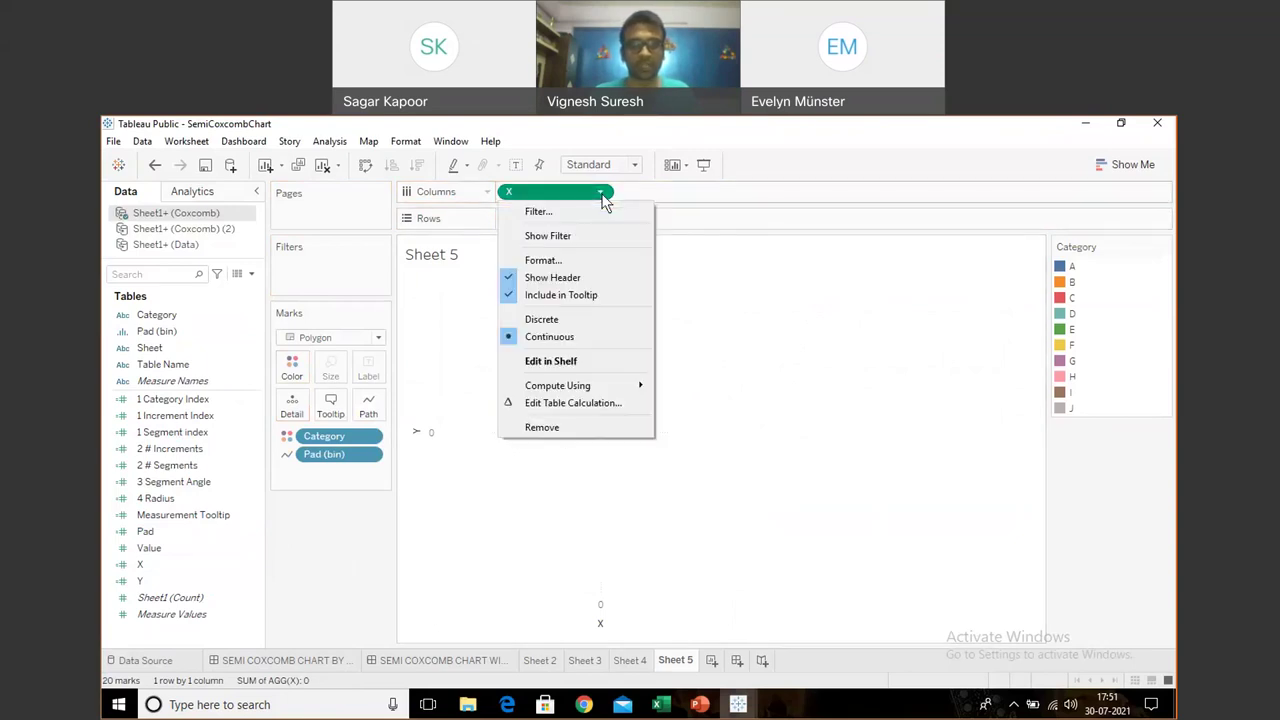
left_click(601, 401)
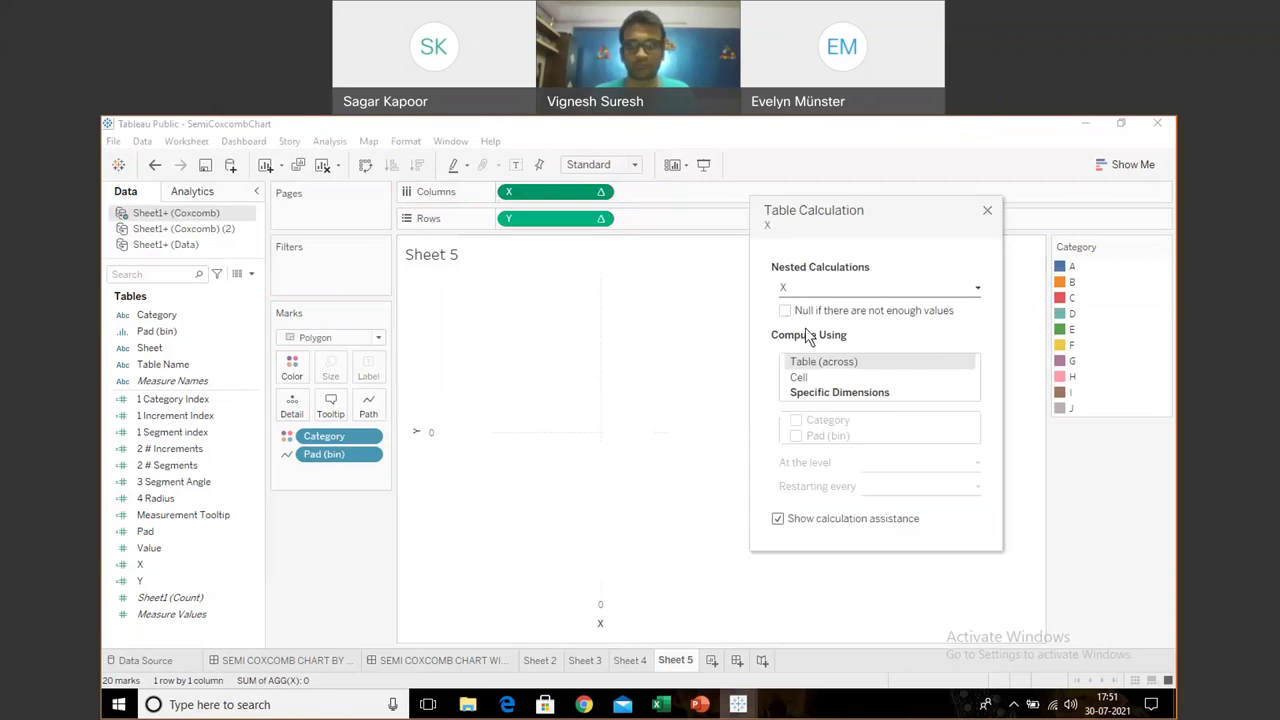
left_click(820, 396)
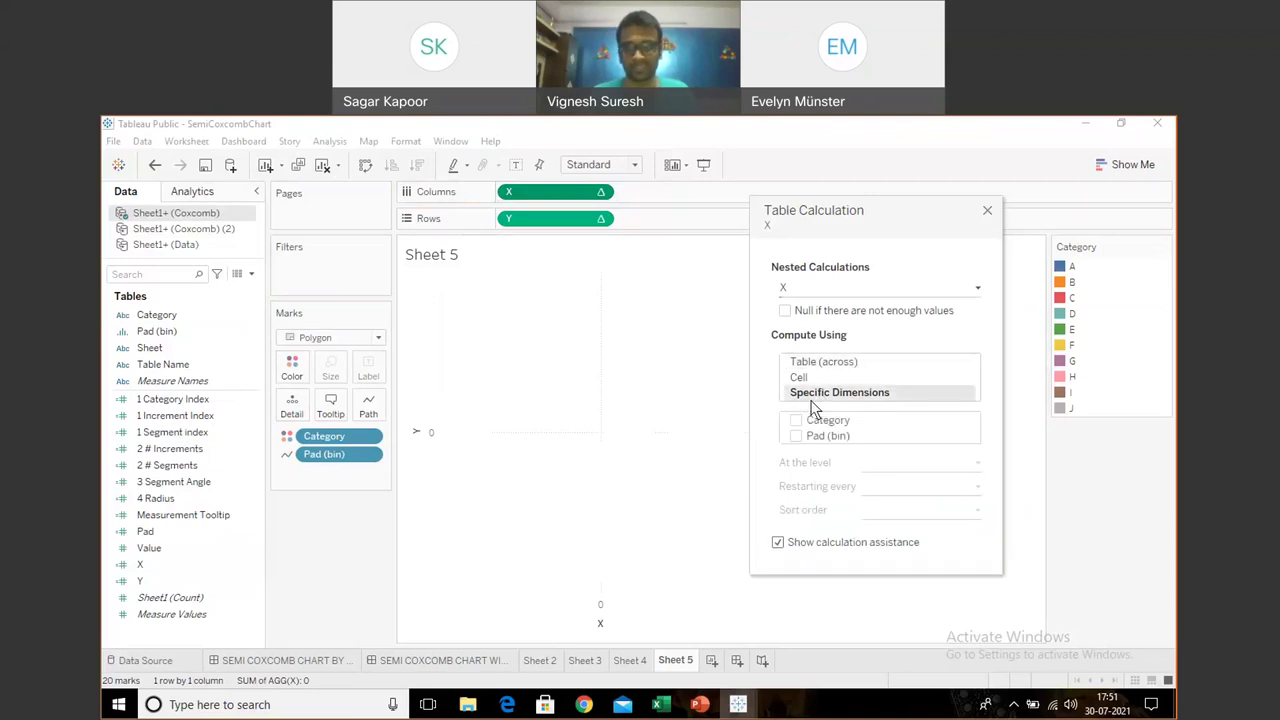
left_click(797, 437)
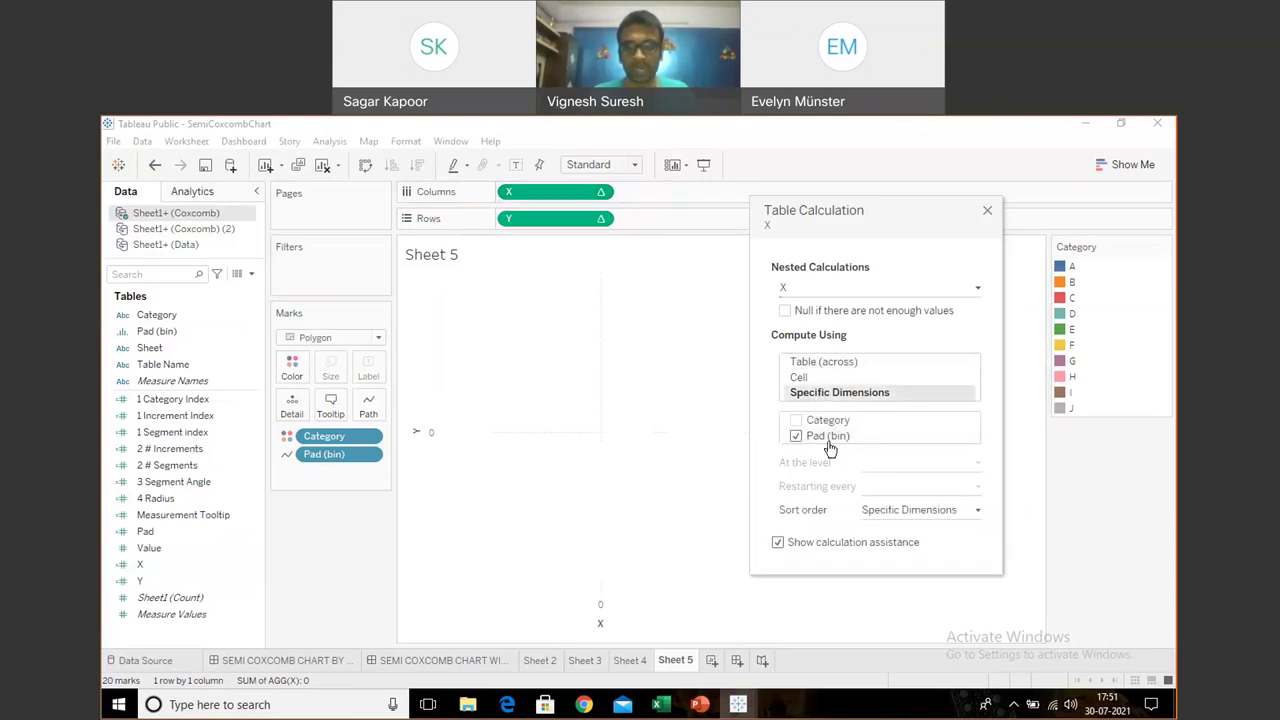
left_click_drag(828, 437, 826, 418)
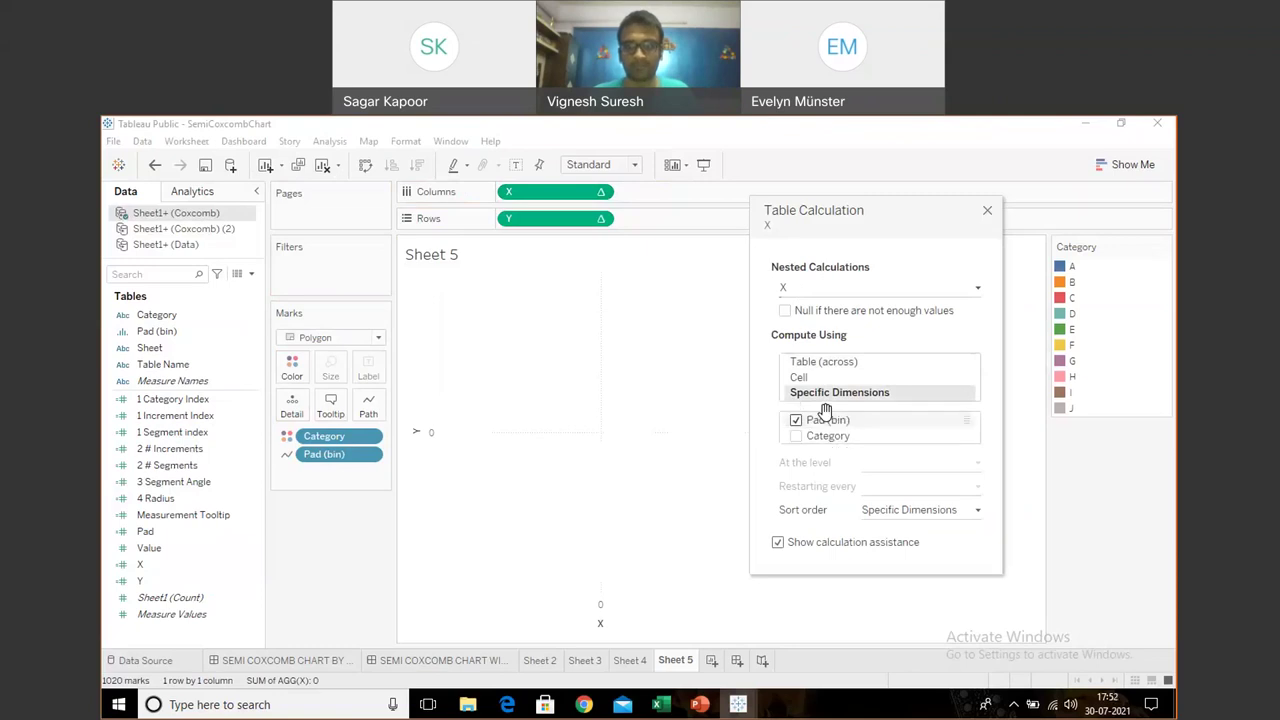
Set X's nested 1 Increment Index calculation to compute along Pad (bin) only, with Pad (bin) ordered above Category
left_click(817, 286)
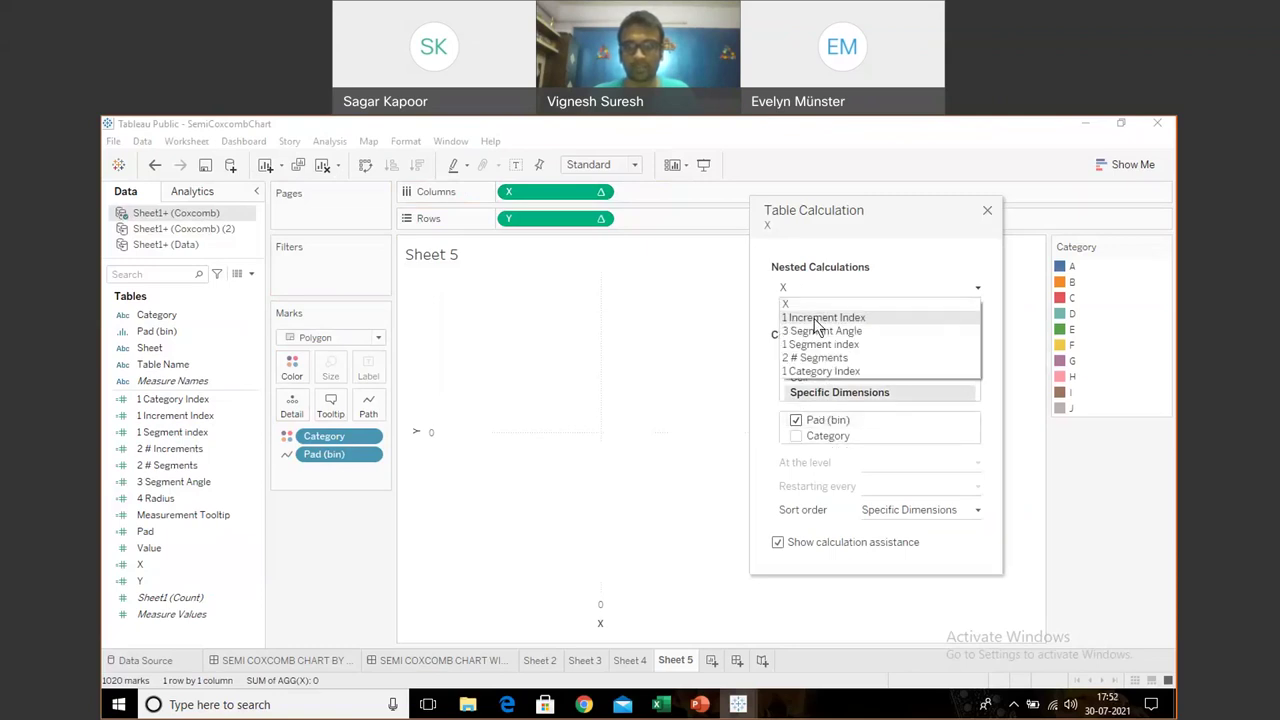
left_click(814, 318)
left_click(830, 372)
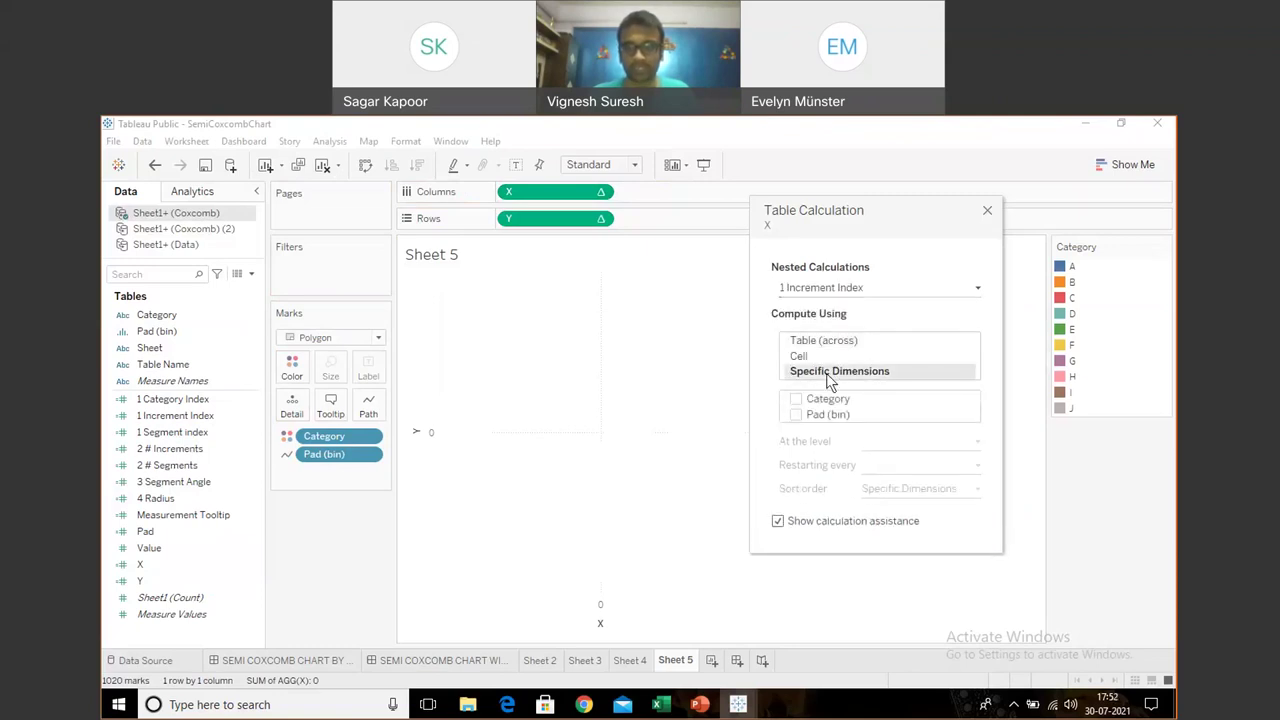
left_click(796, 415)
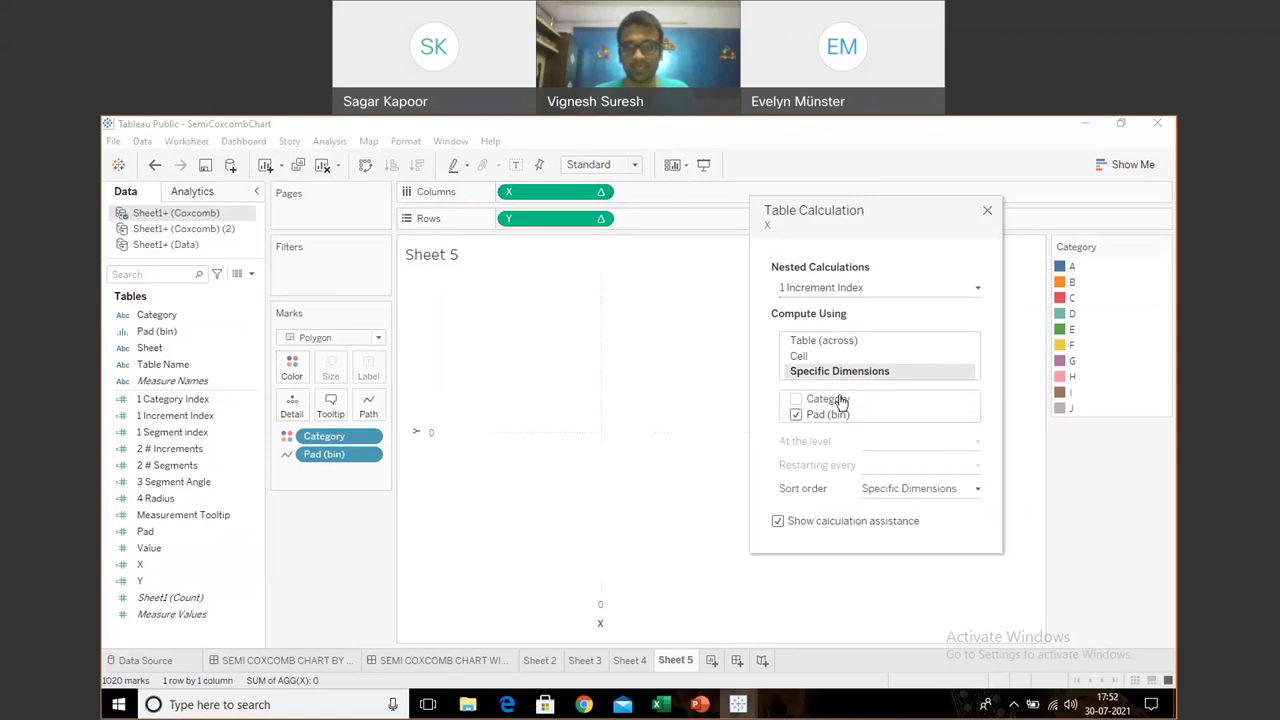
left_click_drag(836, 405, 833, 418)
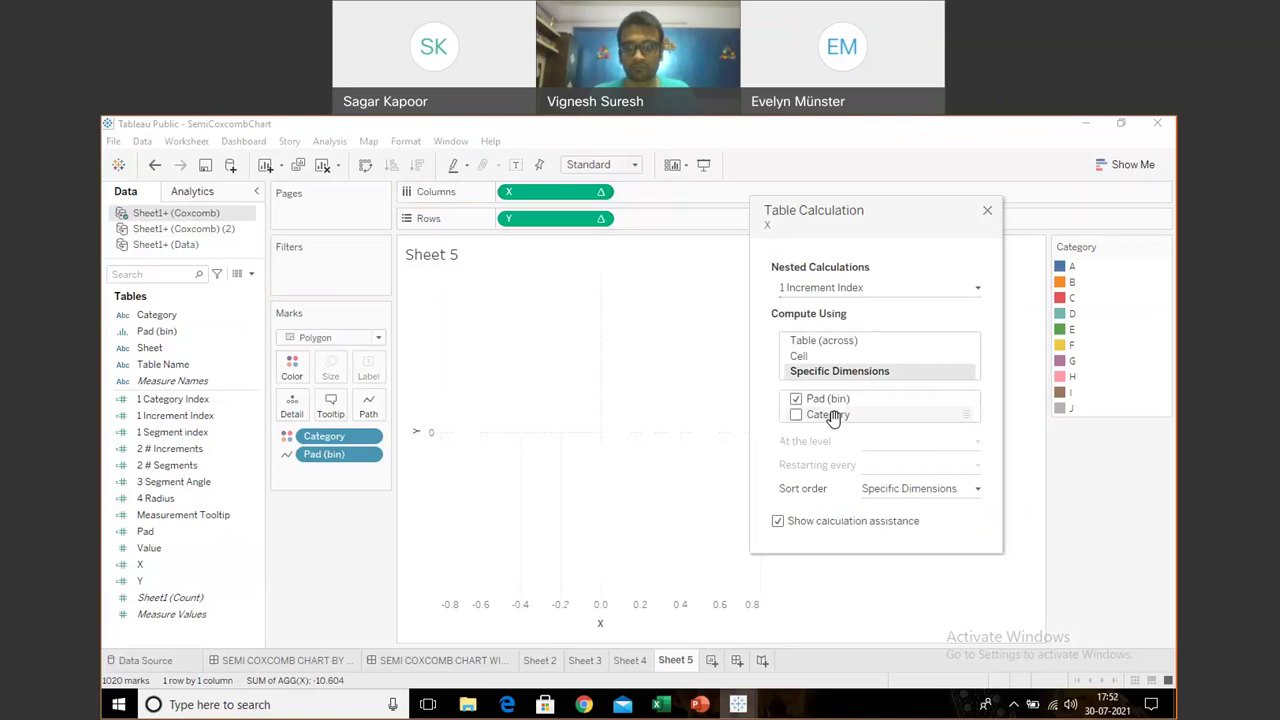
Set X's nested 3 Segment Angle calculation to compute using specific dimensions with only Category selected
left_click(825, 288)
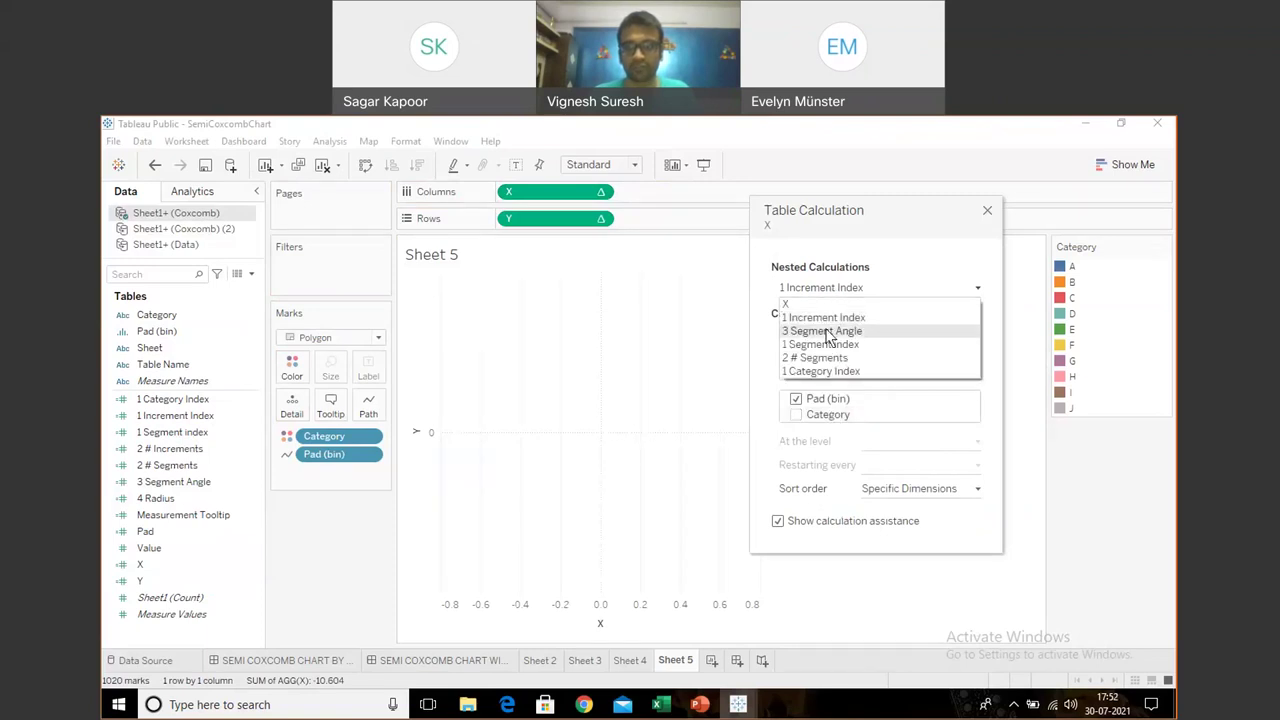
left_click(827, 331)
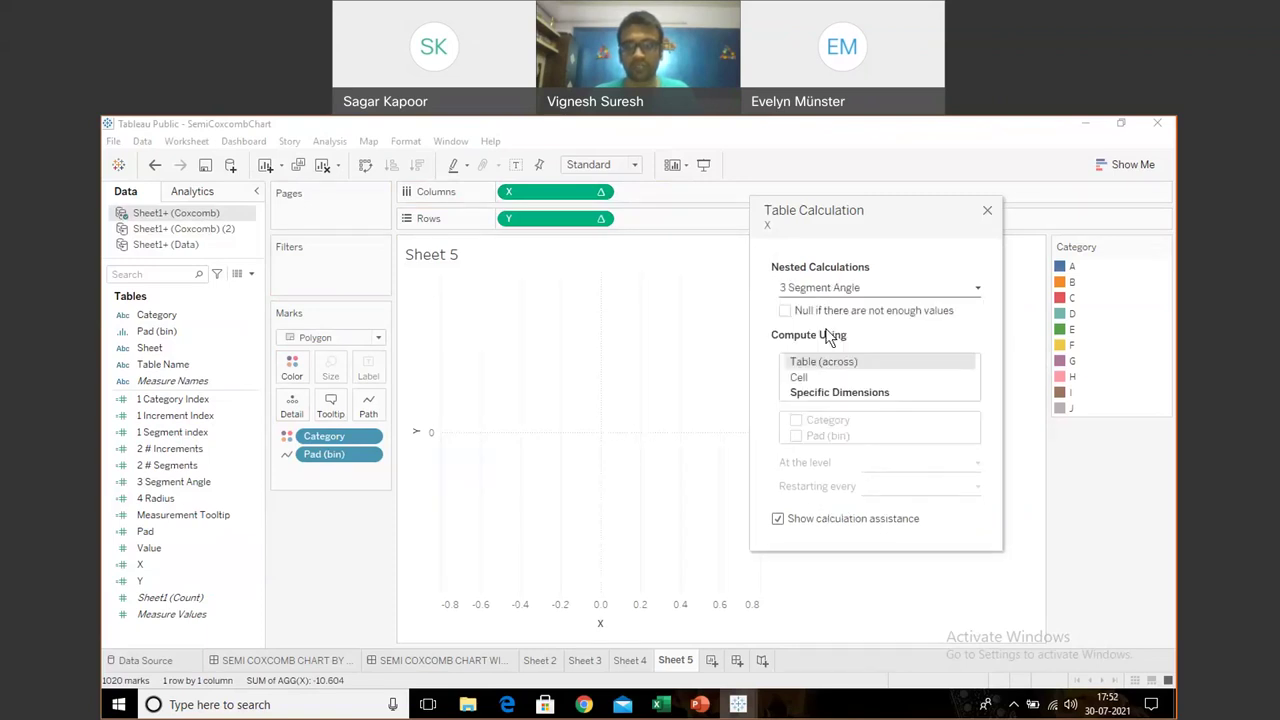
left_click(824, 393)
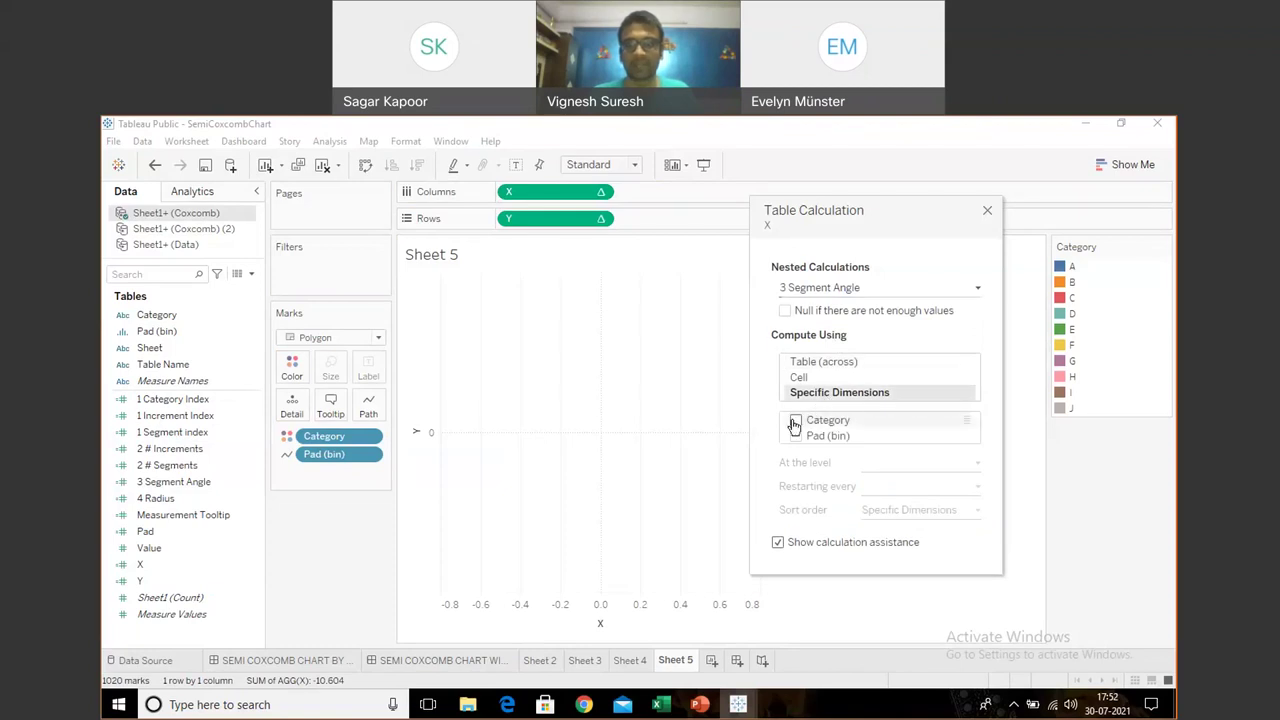
left_click(796, 422)
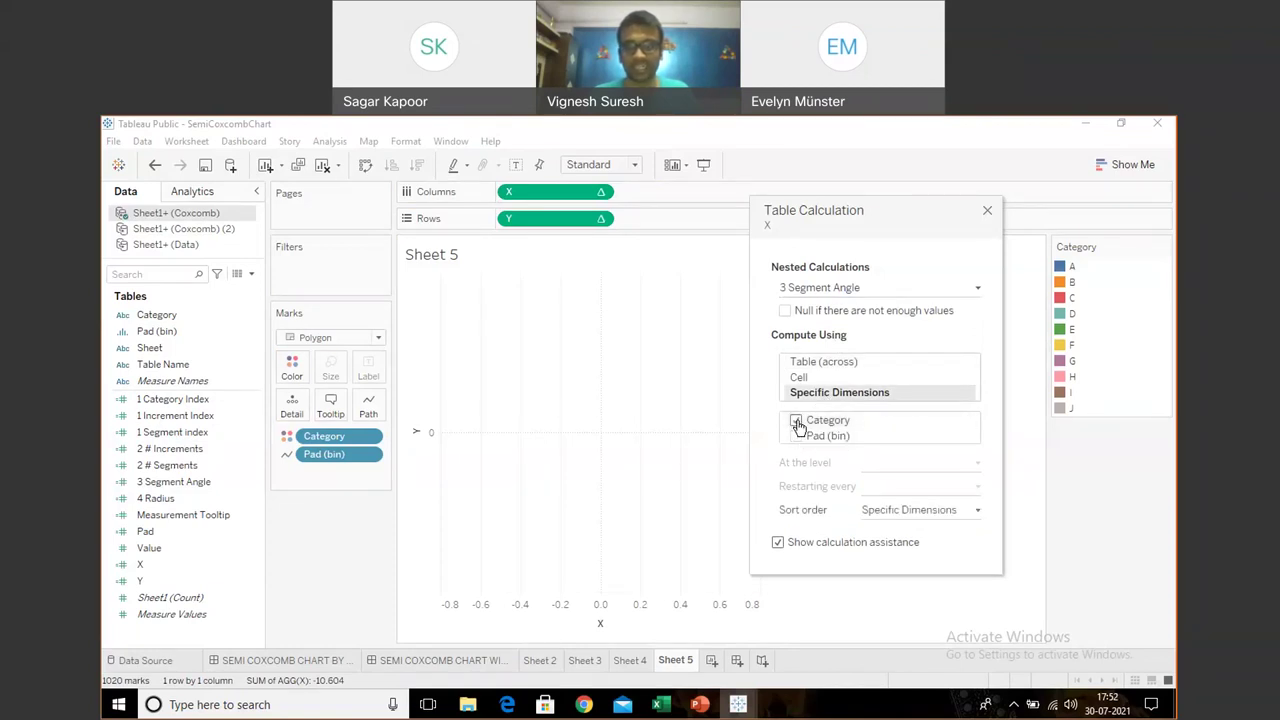
Set X's nested 1 Segment index calculation to compute using specific dimensions with only Category selected
left_click(860, 289)
left_click(843, 345)
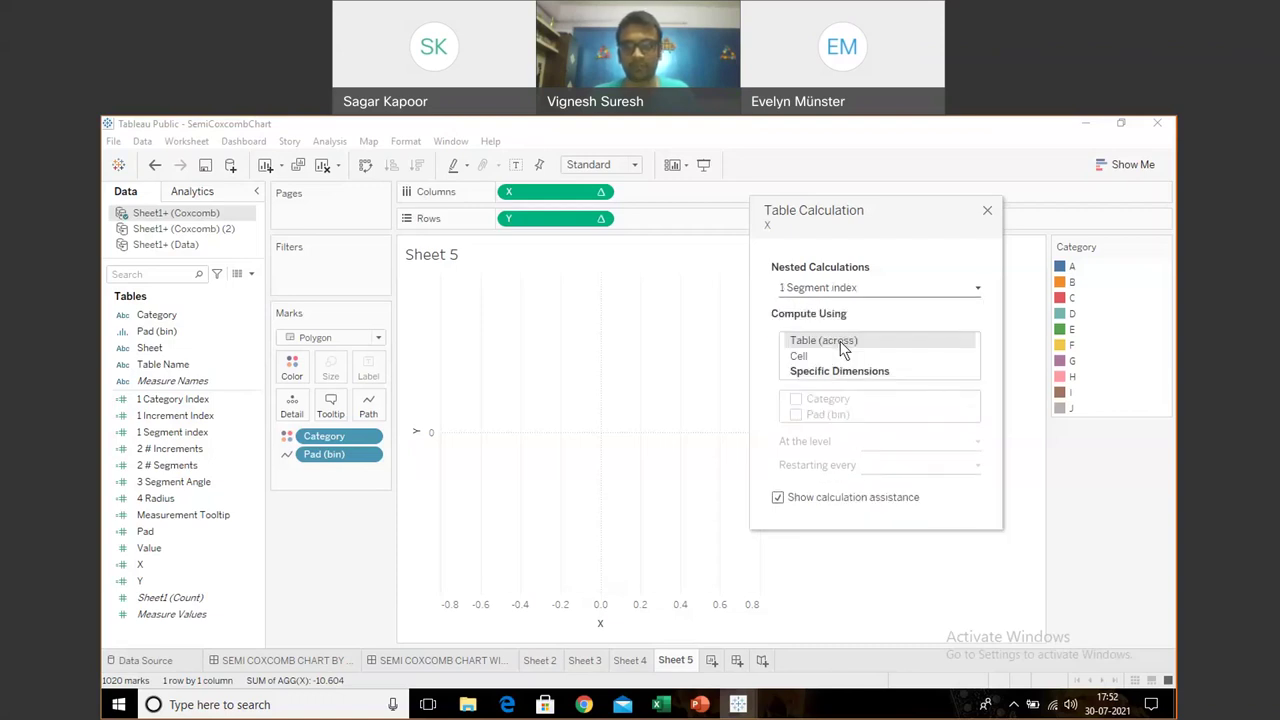
left_click(840, 371)
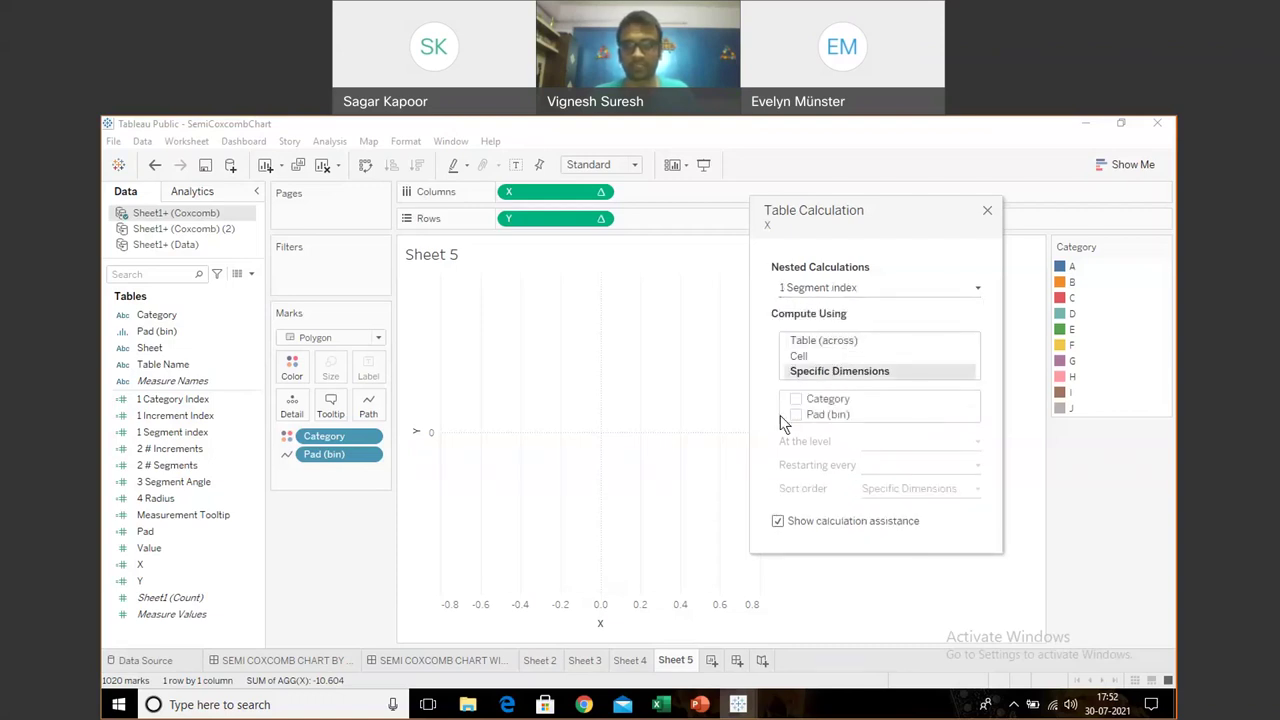
left_click(796, 401)
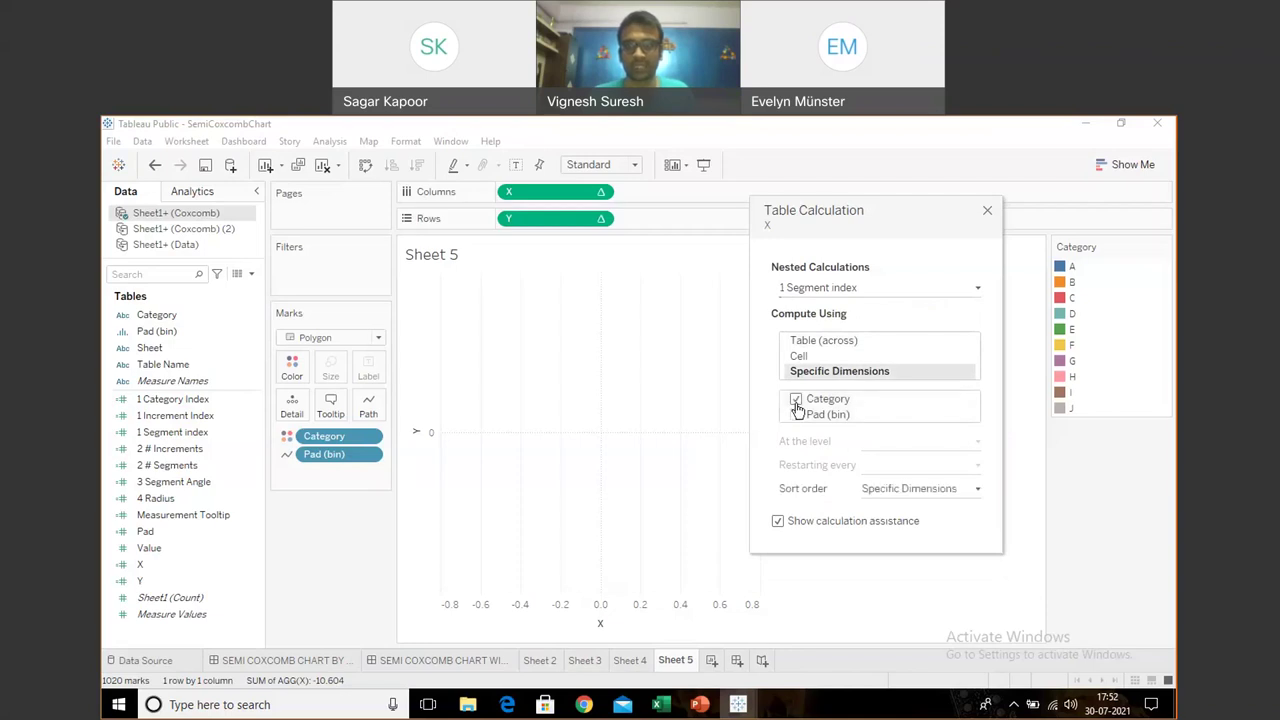
Set X's nested 2 # Segments calculation to compute along both Pad (bin) and Category, with Pad (bin) ordered above Category
left_click(858, 289)
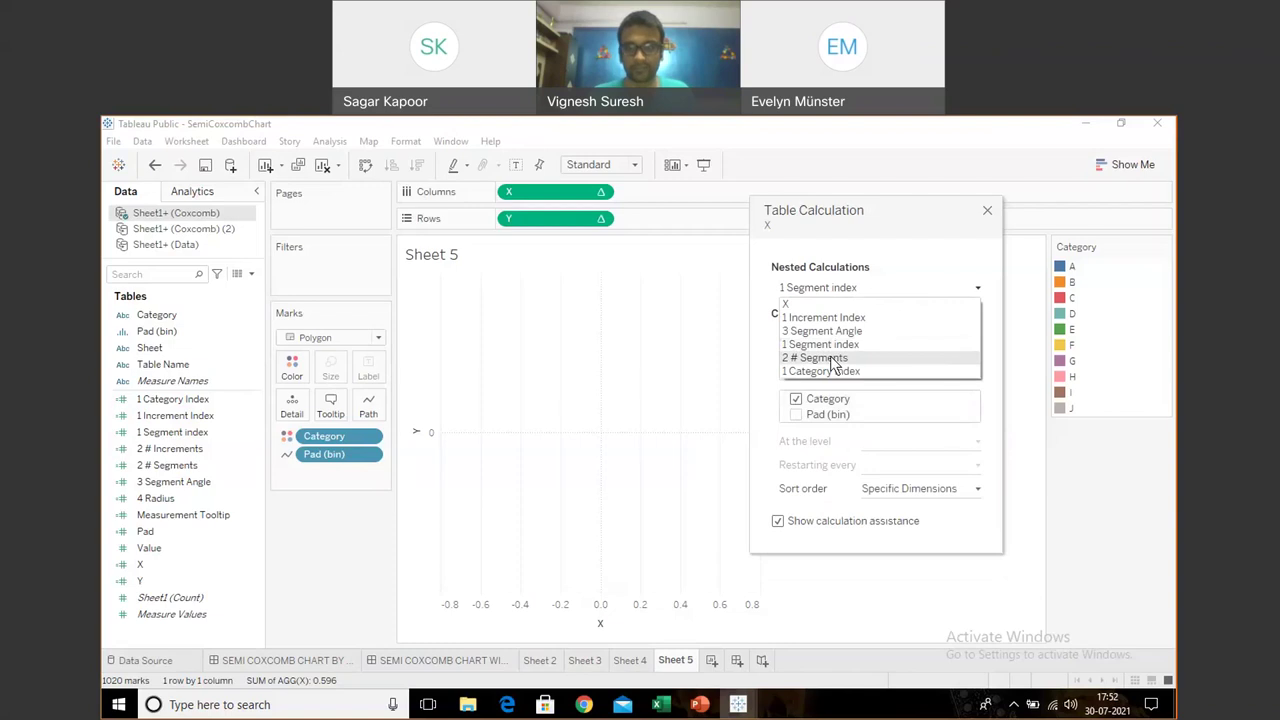
left_click(833, 358)
left_click(824, 394)
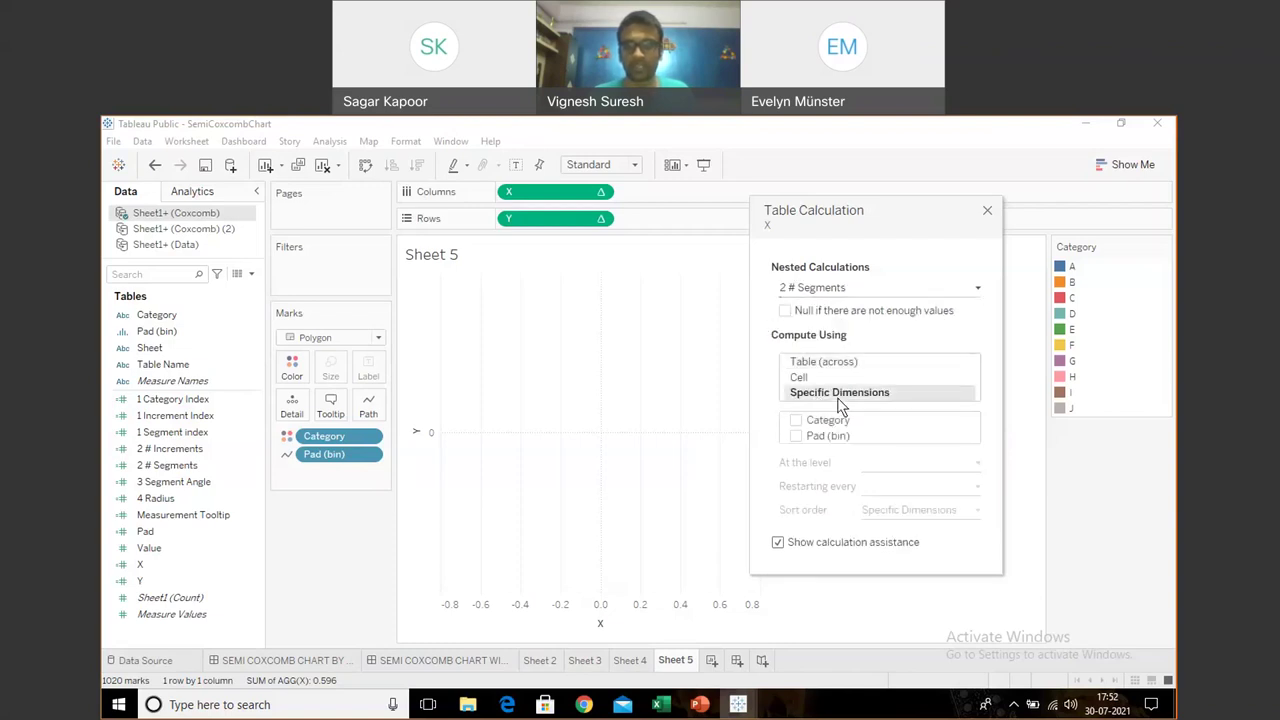
left_click(796, 421)
left_click_drag(836, 424, 835, 440)
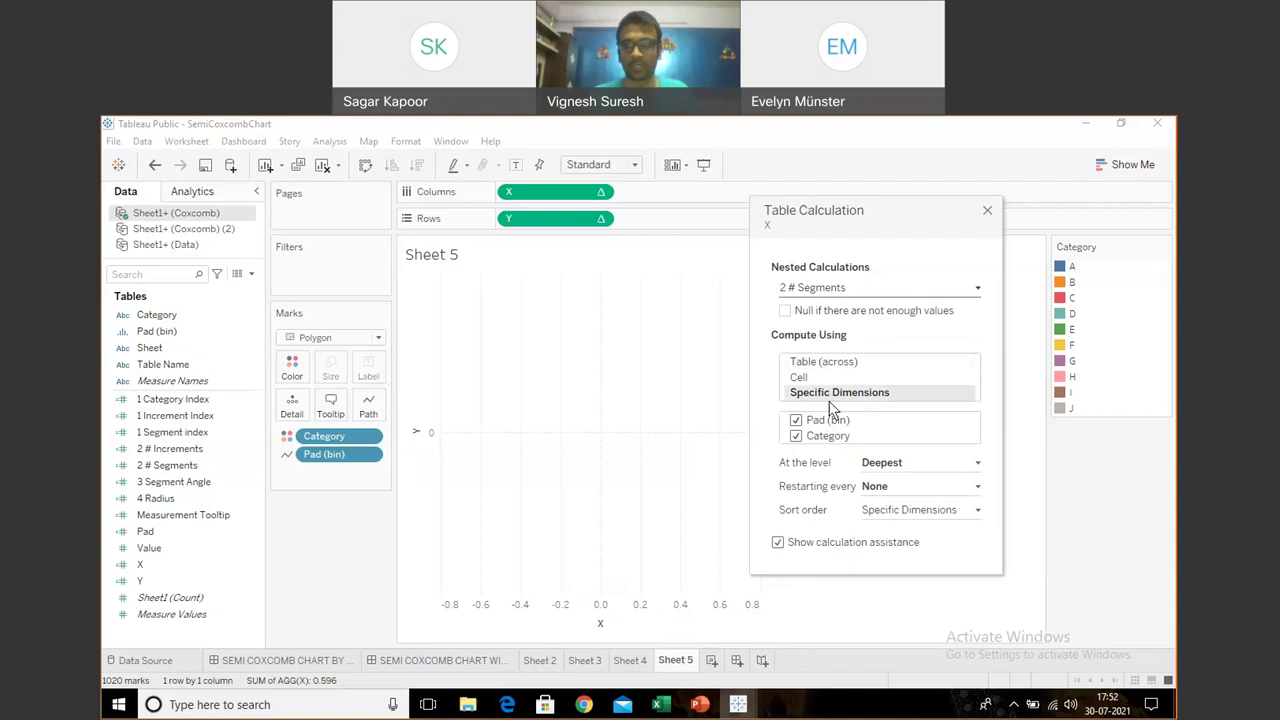
Set X's nested 1 Category Index calculation to compute along Category only and close X's table calculation settings
left_click(846, 287)
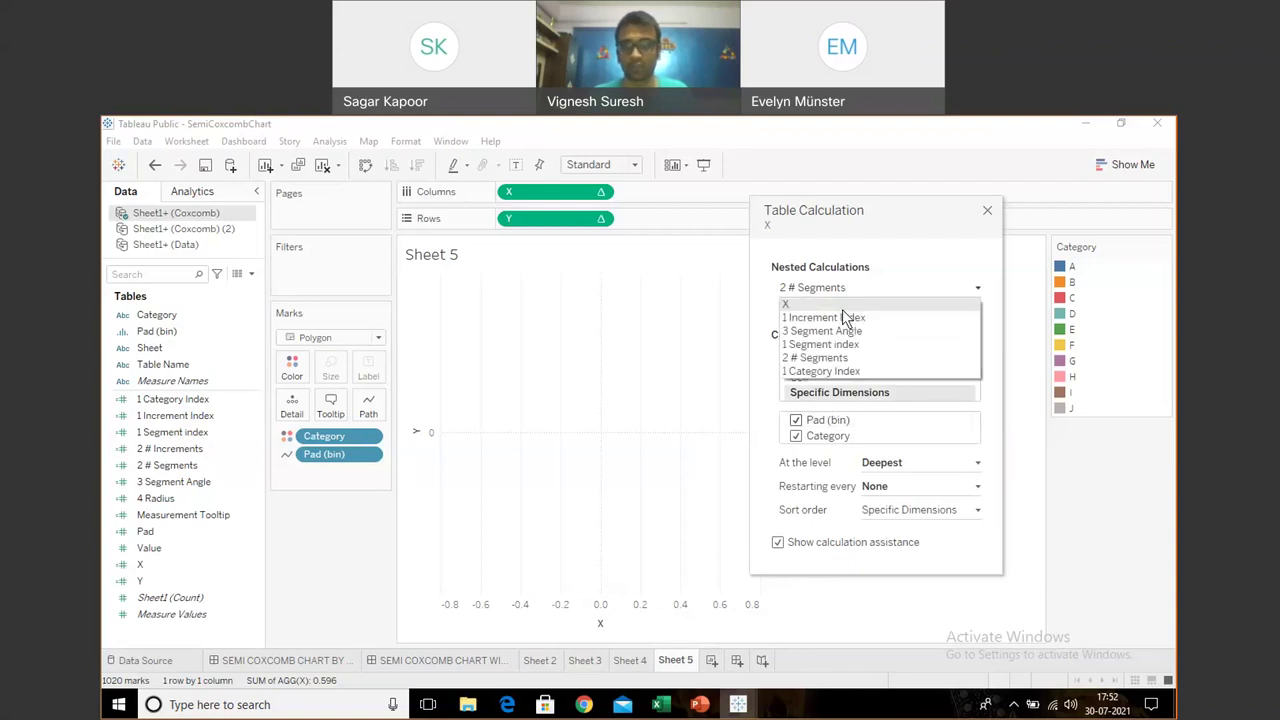
left_click(836, 371)
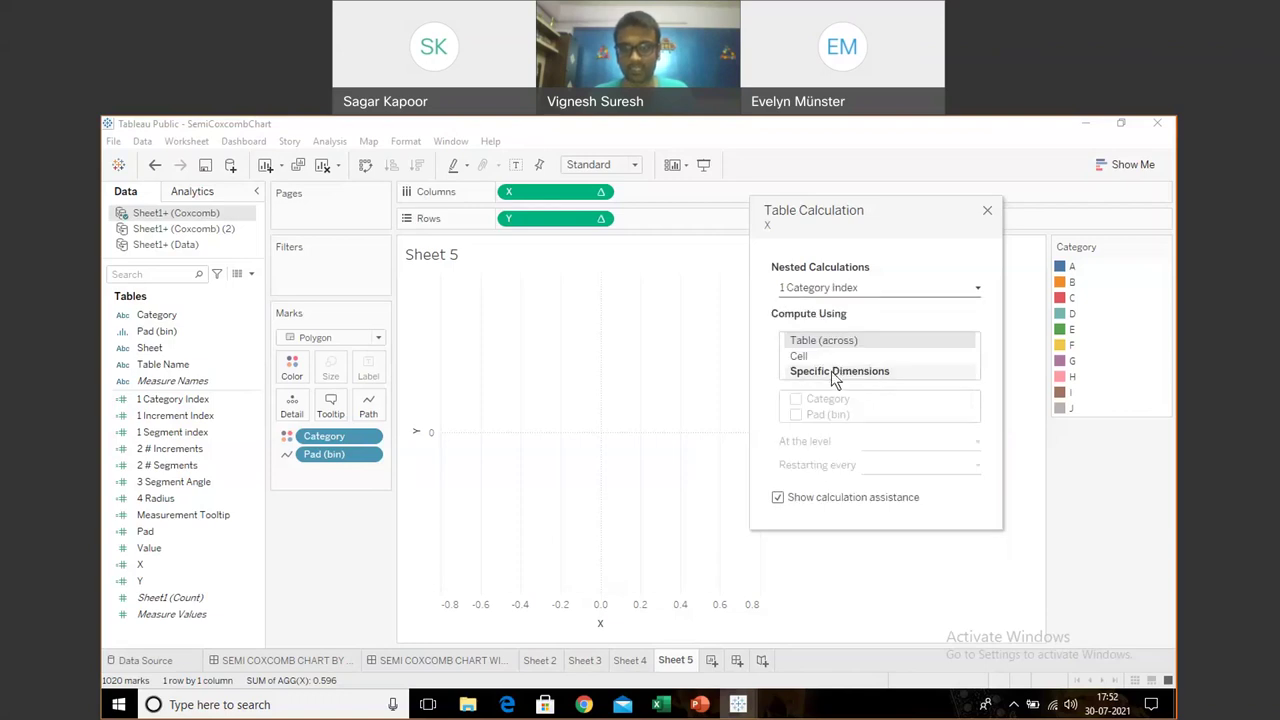
left_click(833, 373)
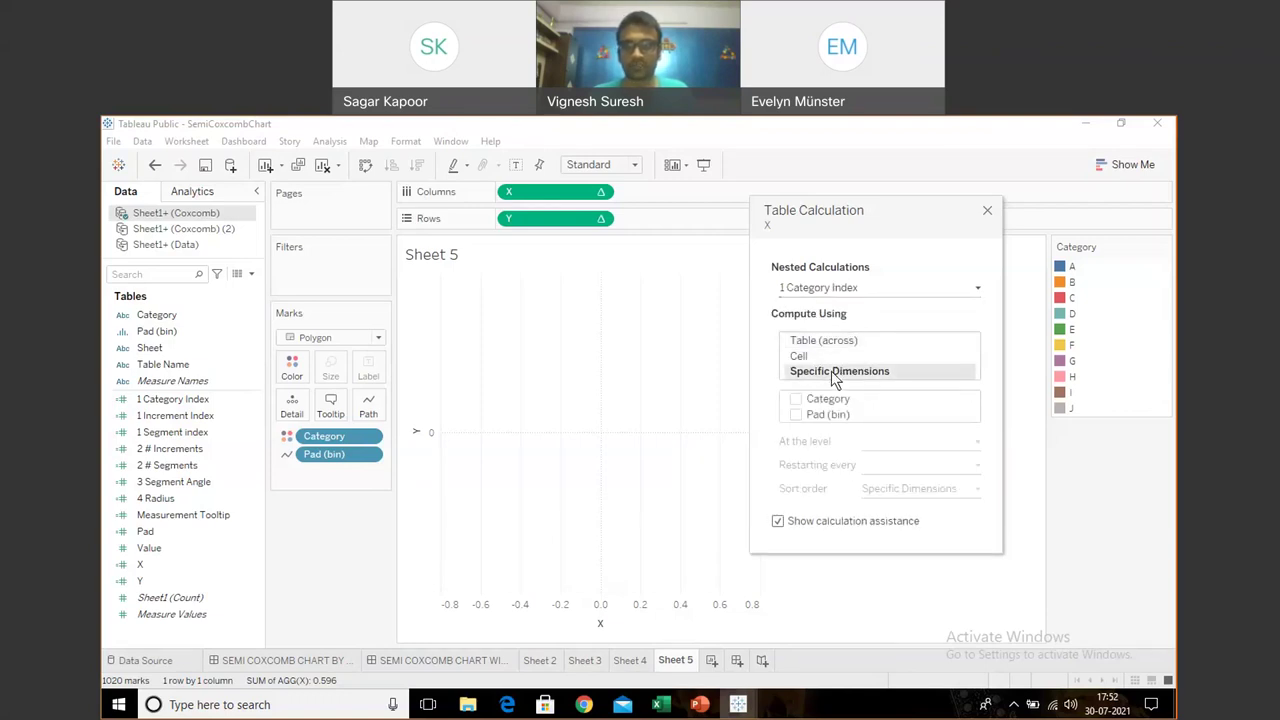
left_click(795, 400)
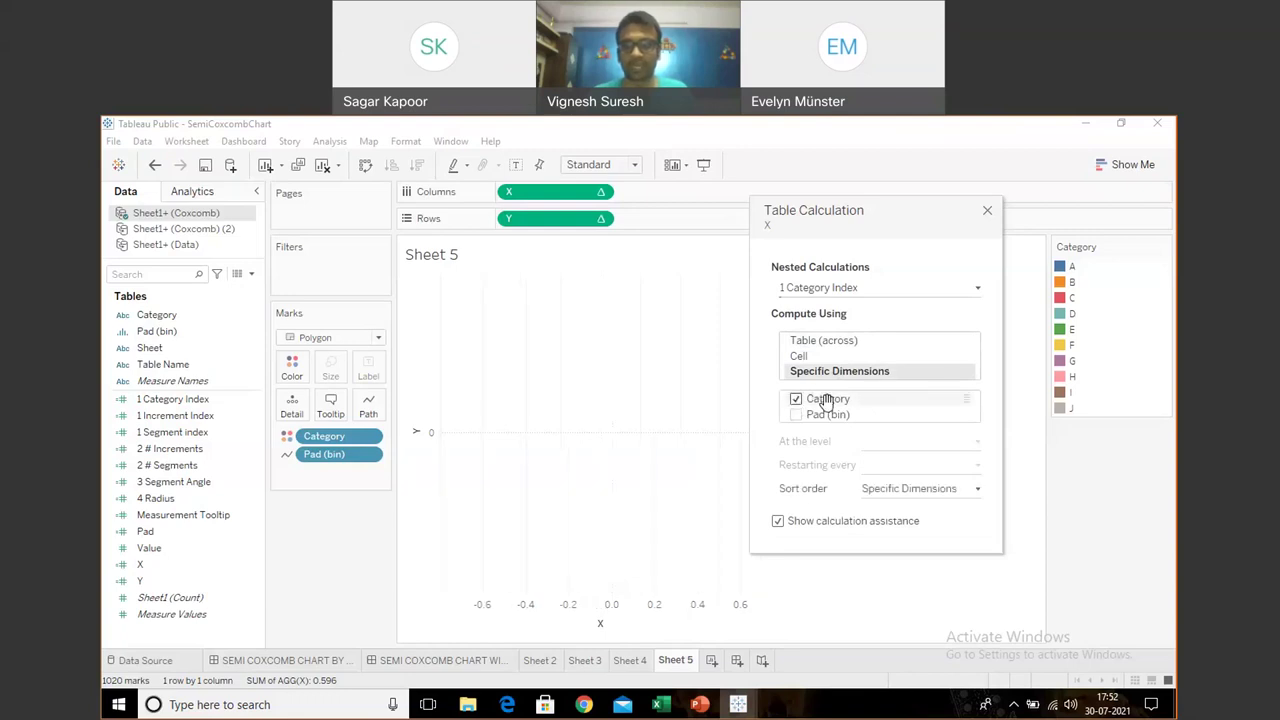
left_click(986, 211)
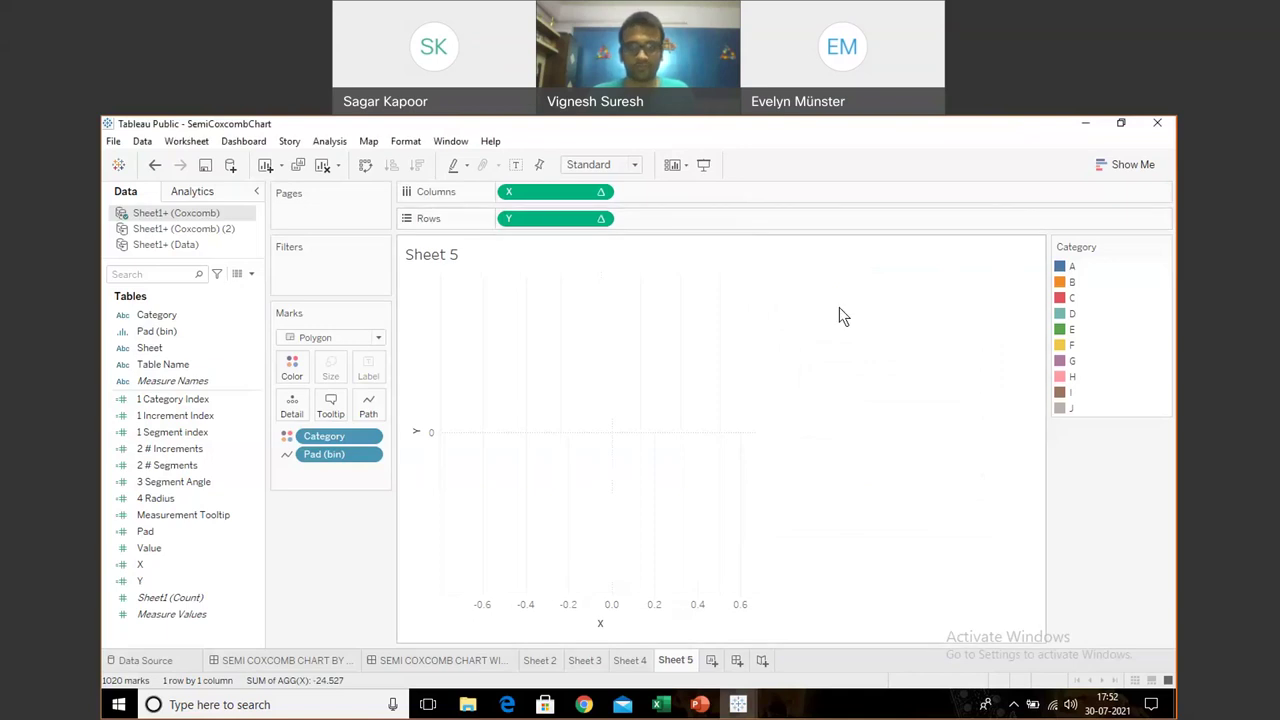
Set the Y table calculation to compute using specific dimensions with only Pad (bin) selected, ordered above Category
left_click(601, 219)
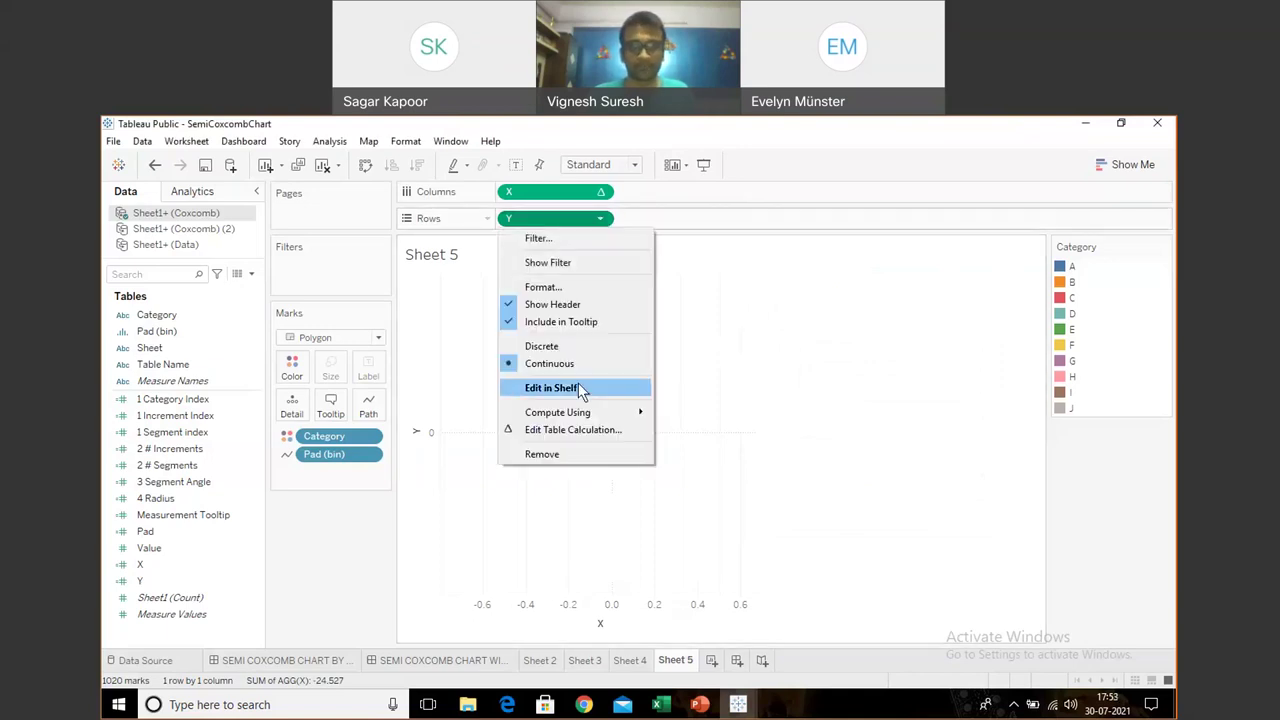
left_click(584, 428)
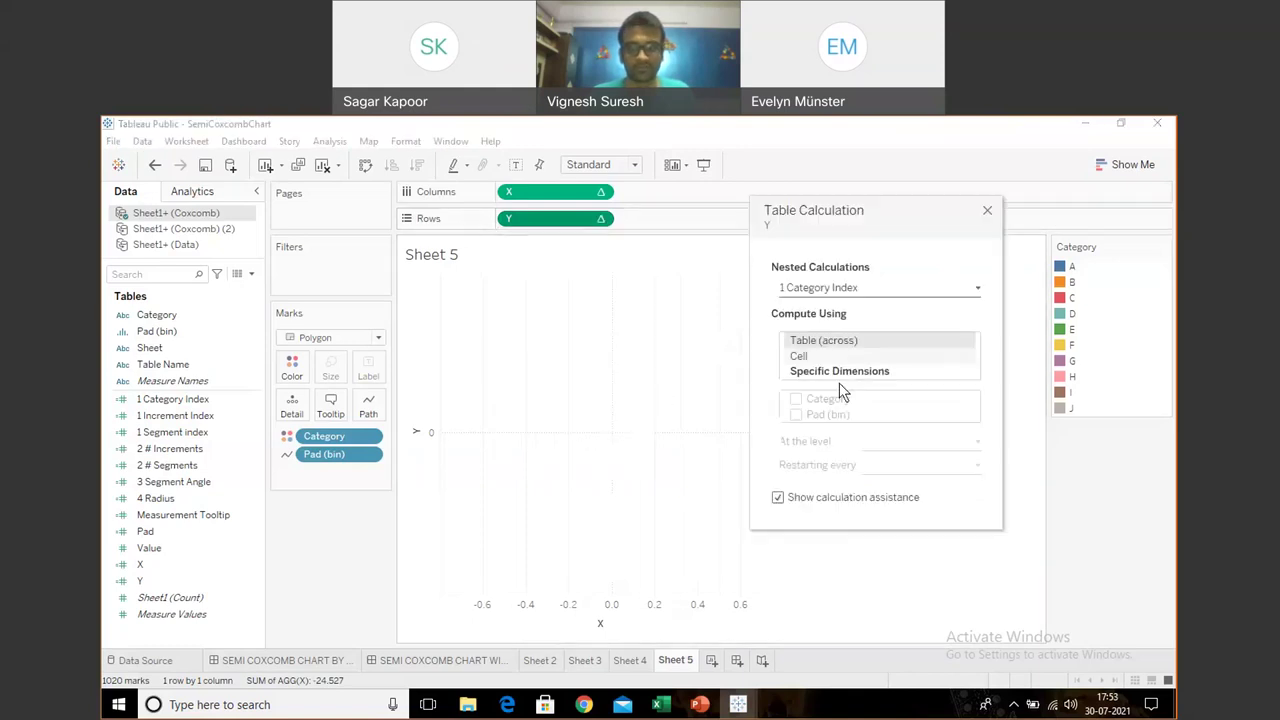
left_click(851, 289)
left_click(847, 302)
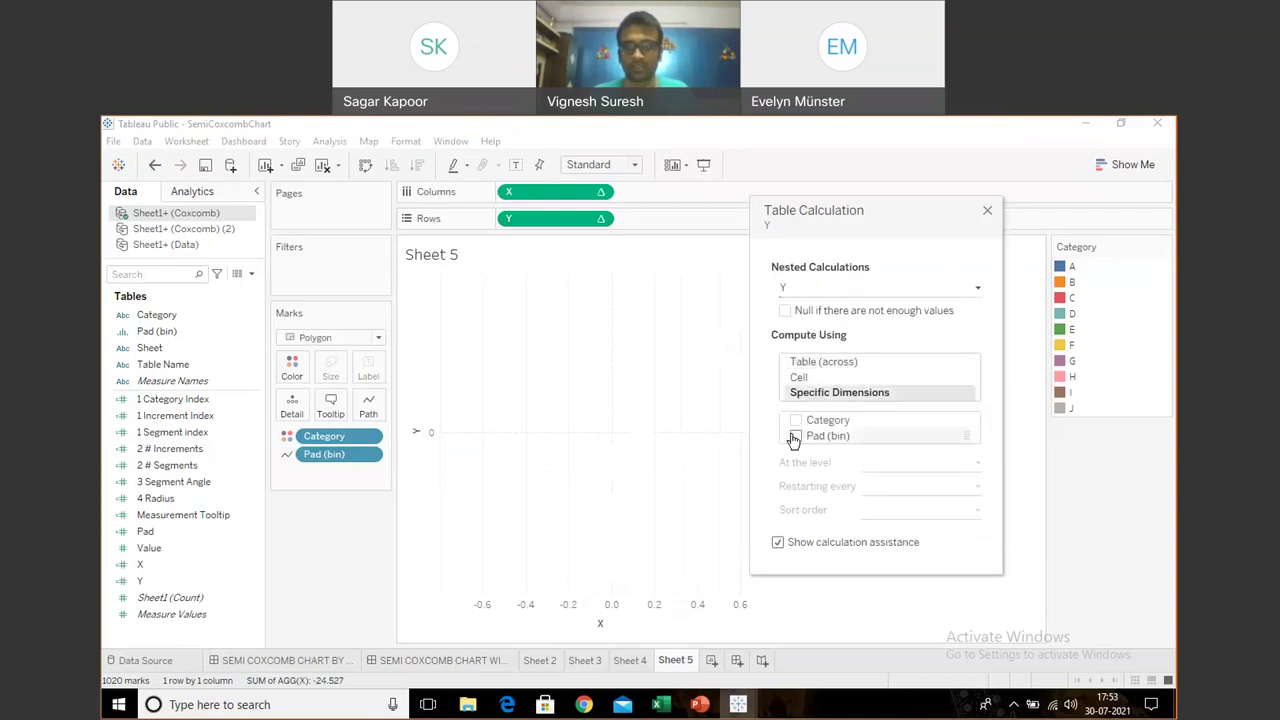
left_click(796, 436)
left_click_drag(827, 438, 818, 414)
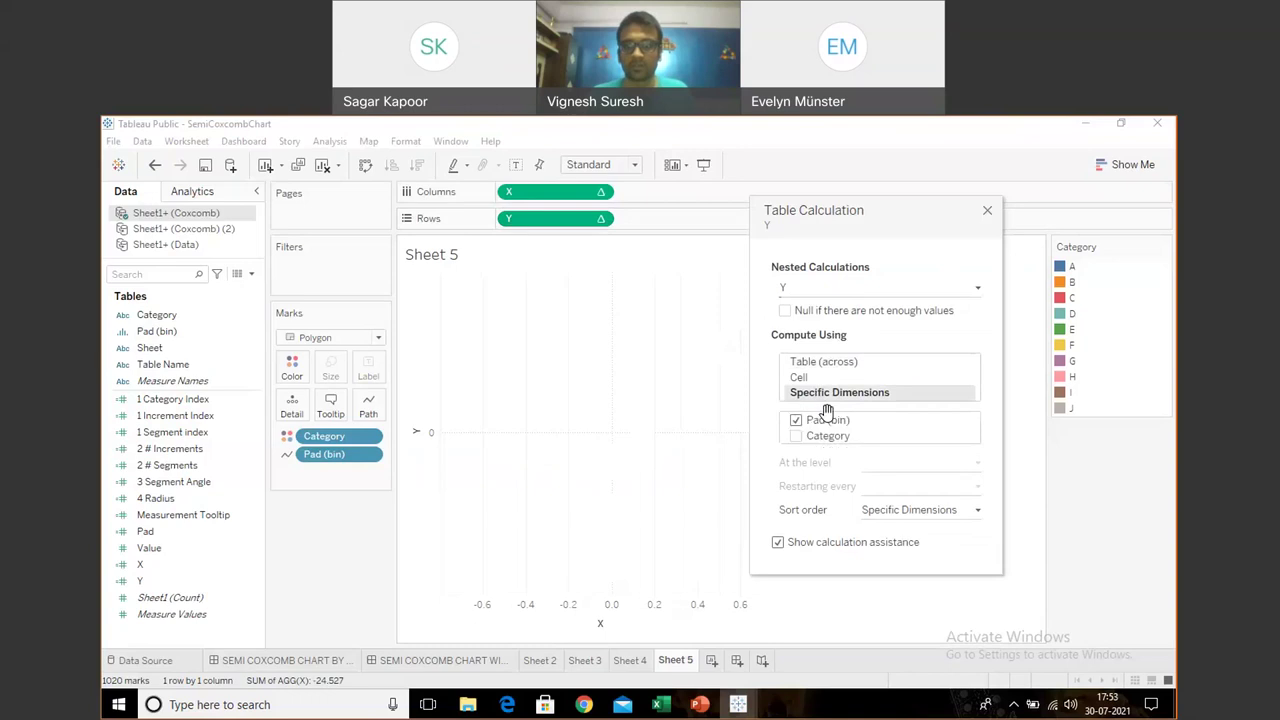
Set Y's nested 1 Increment Index calculation to compute along Pad (bin) only, with Pad (bin) ordered above Category
left_click(850, 289)
left_click(836, 320)
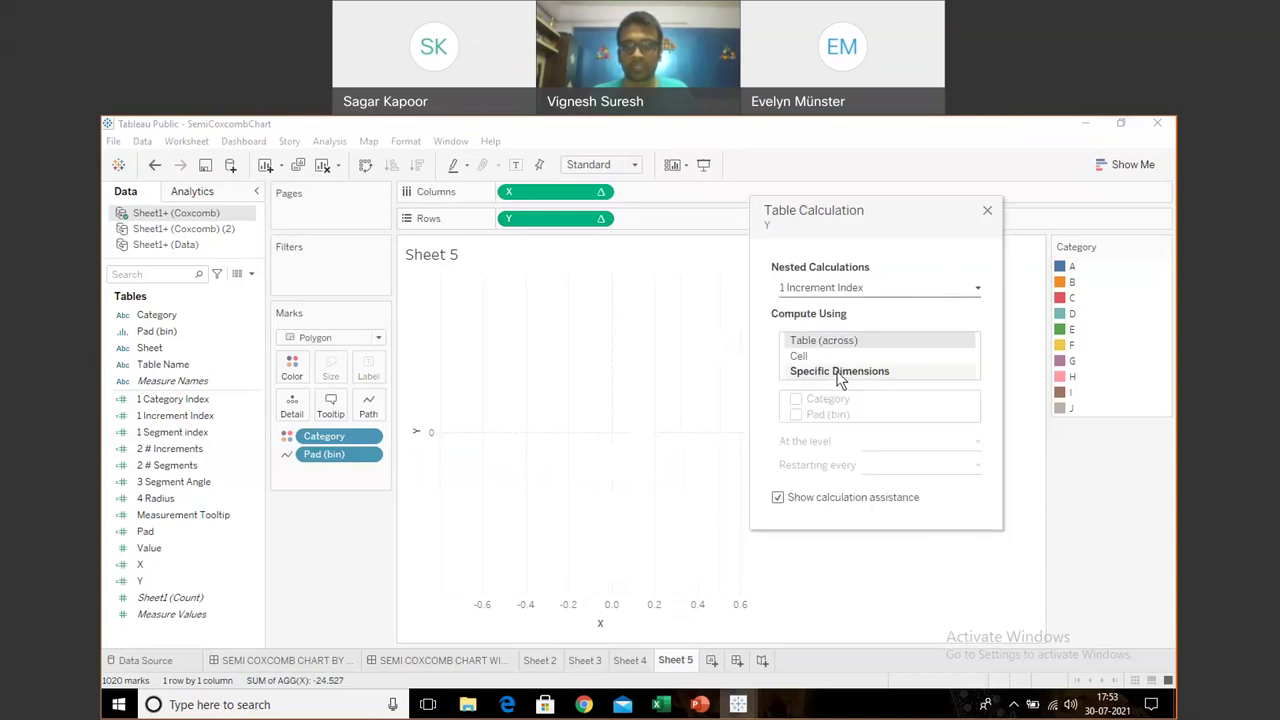
left_click(810, 415)
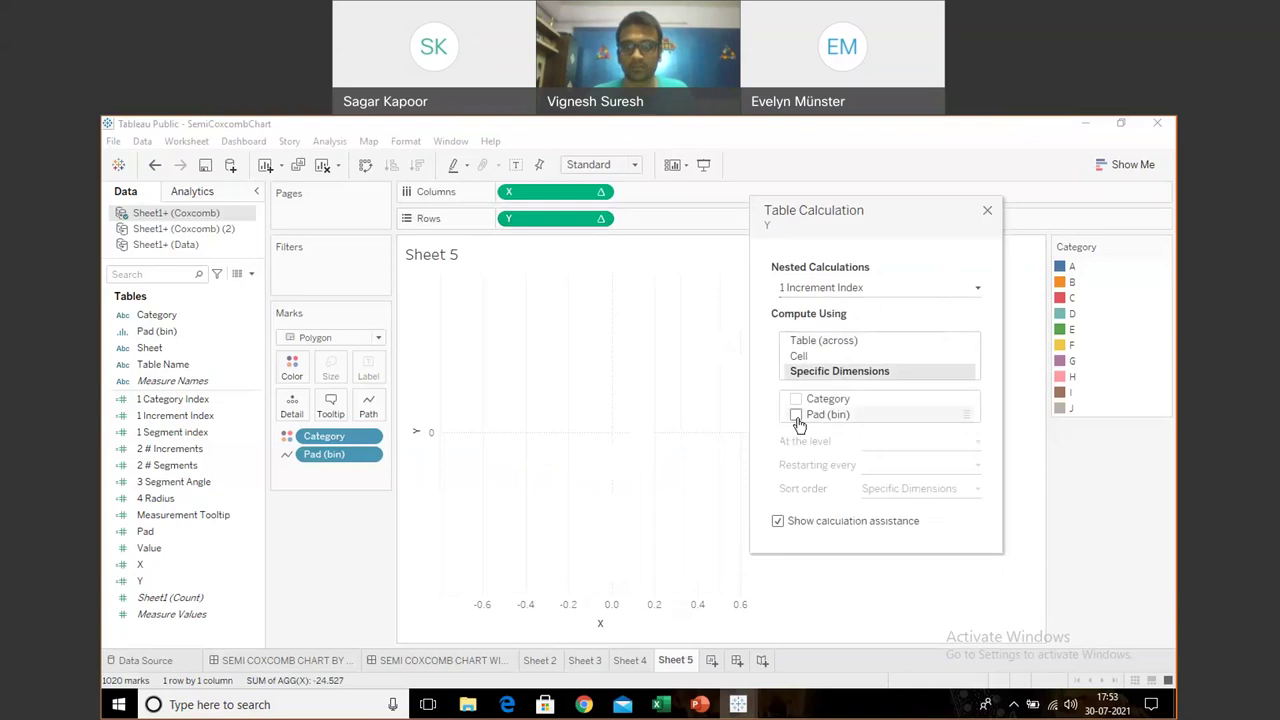
left_click_drag(815, 415, 815, 388)
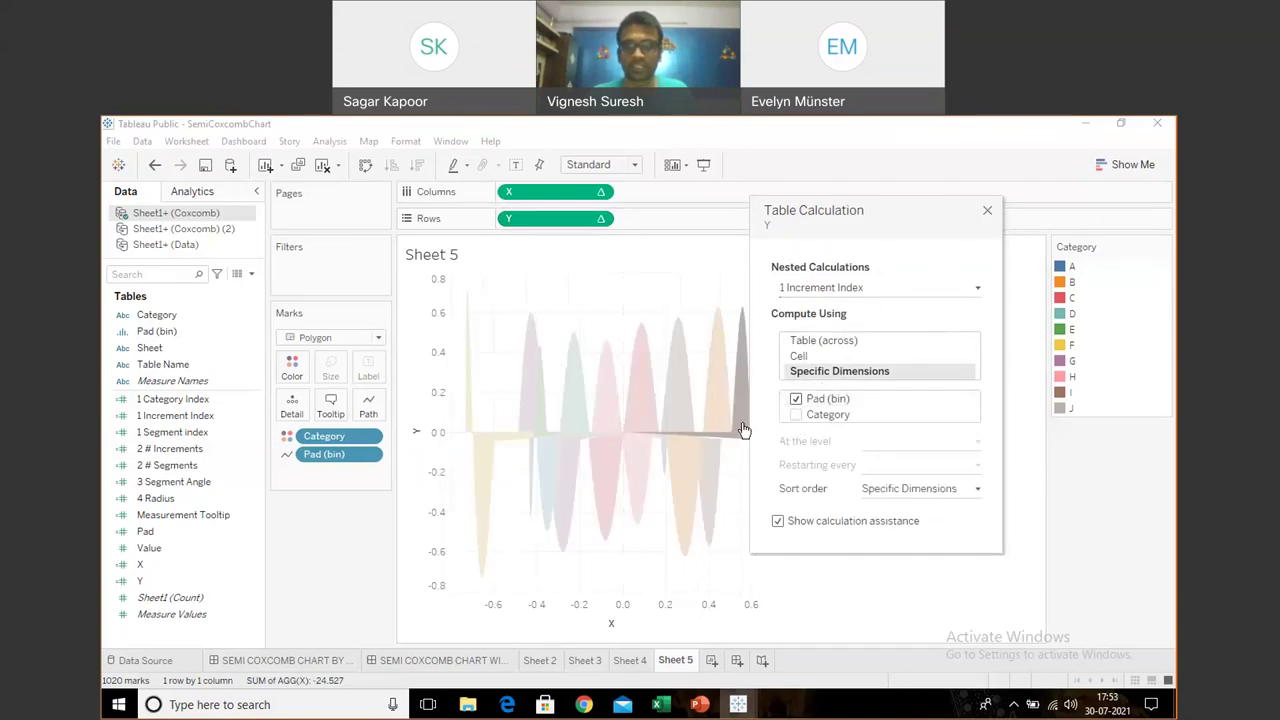
Set Y's nested 3 Segment Angle calculation to compute using specific dimensions with only Category selected
left_click(803, 287)
left_click(812, 331)
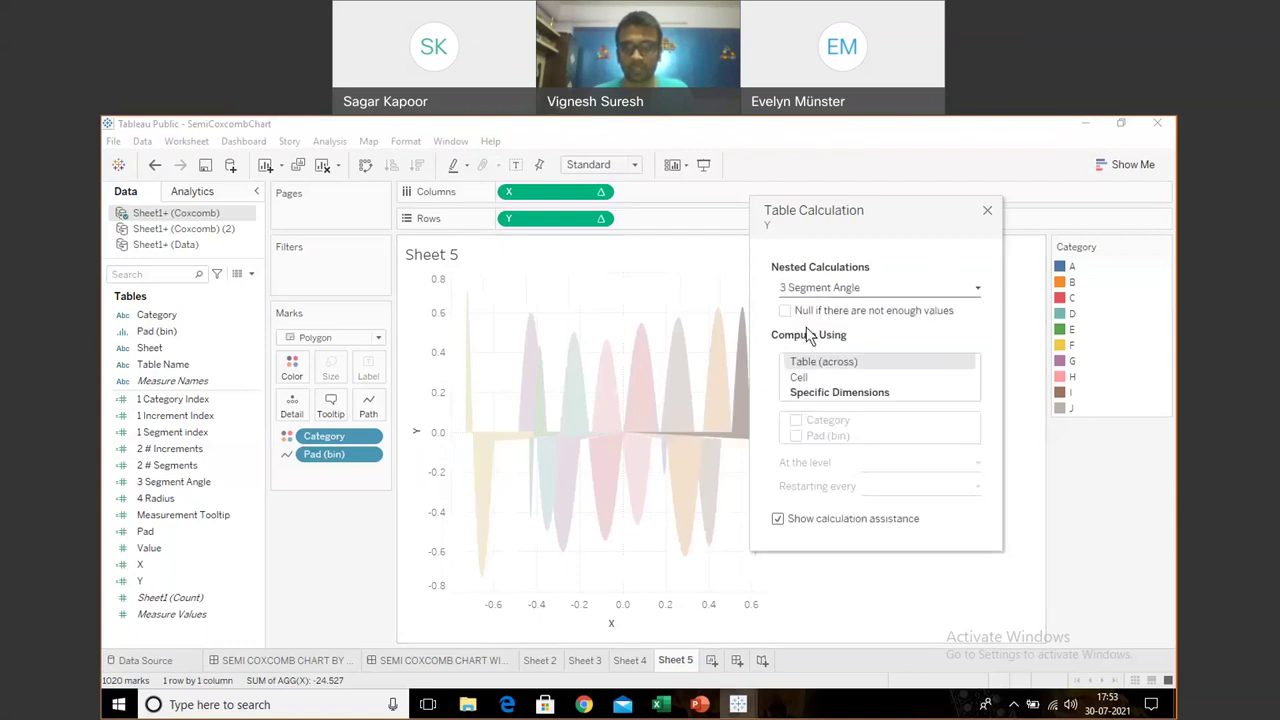
left_click(824, 391)
left_click(796, 420)
Set Y's nested 1 Segment index calculation to compute using specific dimensions with only Category selected
left_click(858, 289)
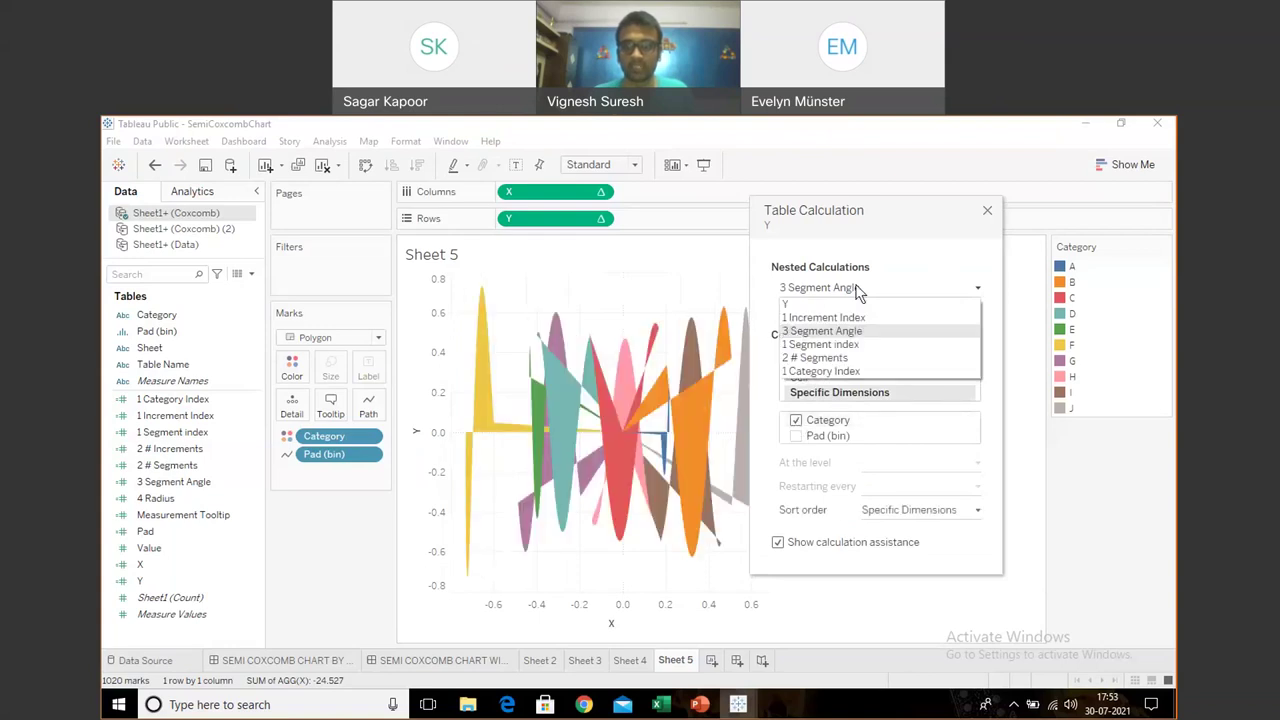
left_click(840, 344)
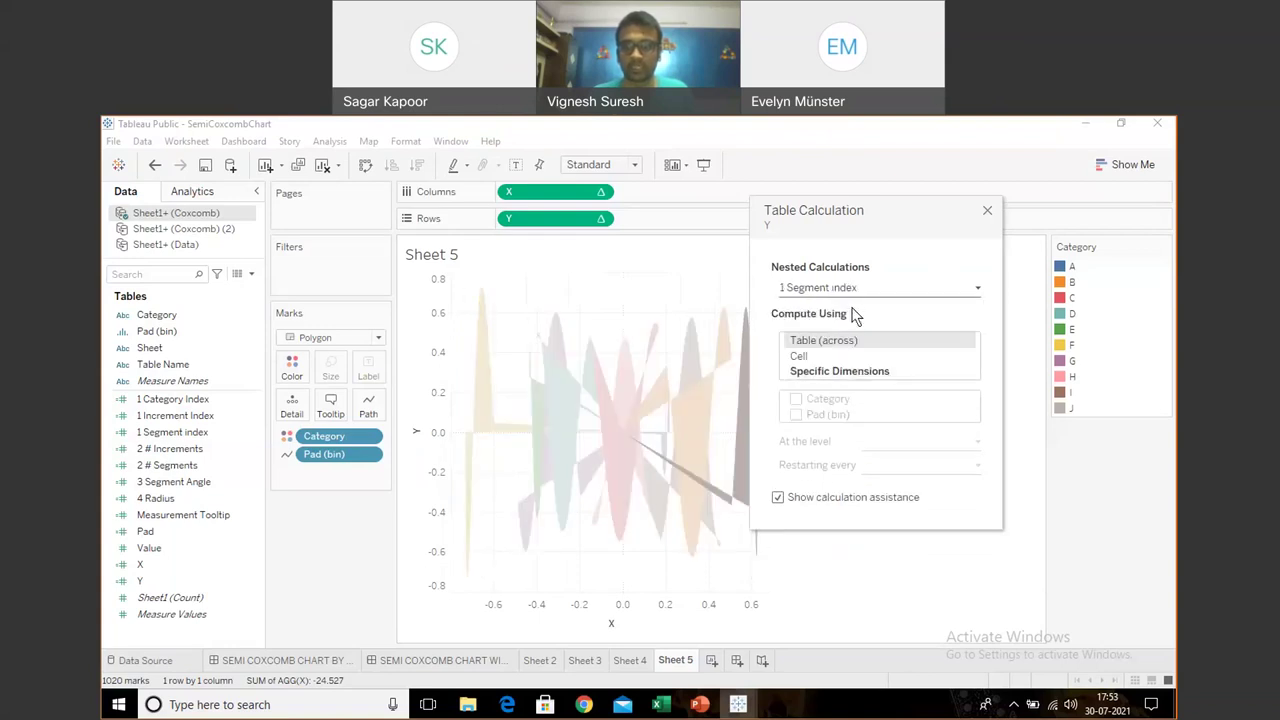
left_click(852, 372)
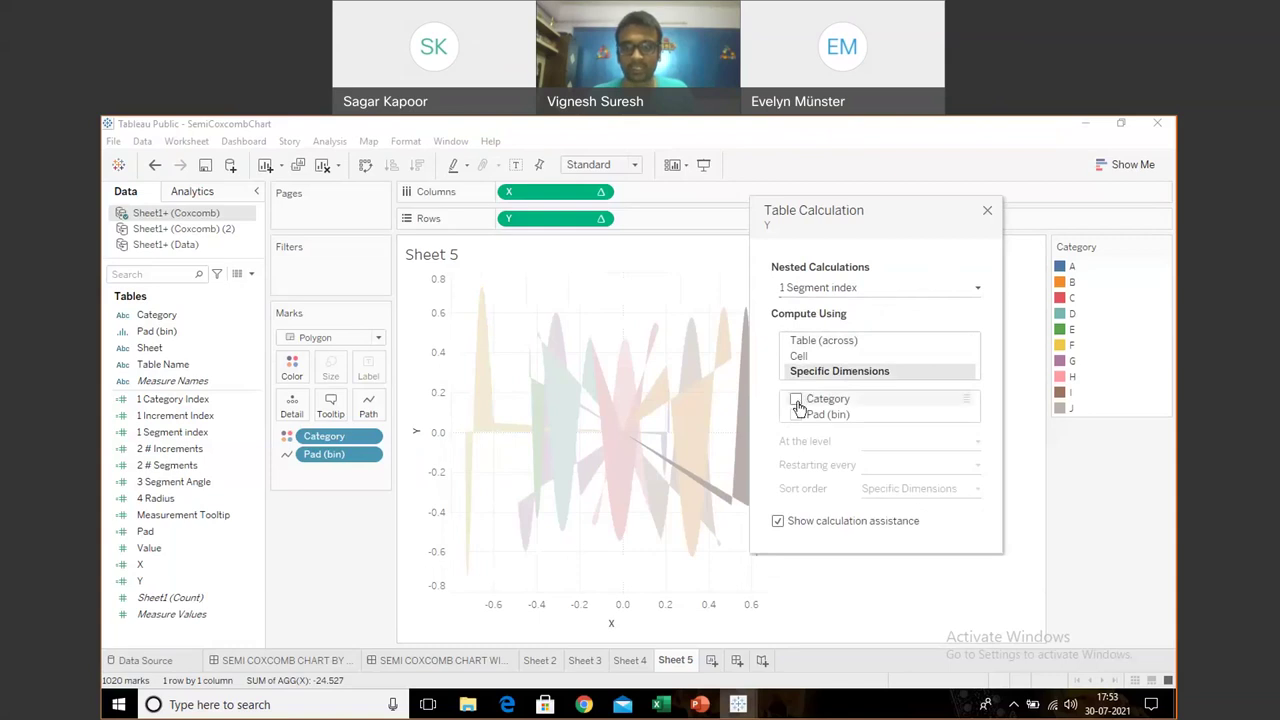
left_click(797, 402)
Set Y's nested 2 # Segments calculation to compute along both Pad (bin) and Category, with Pad (bin) ordered above Category
left_click(849, 288)
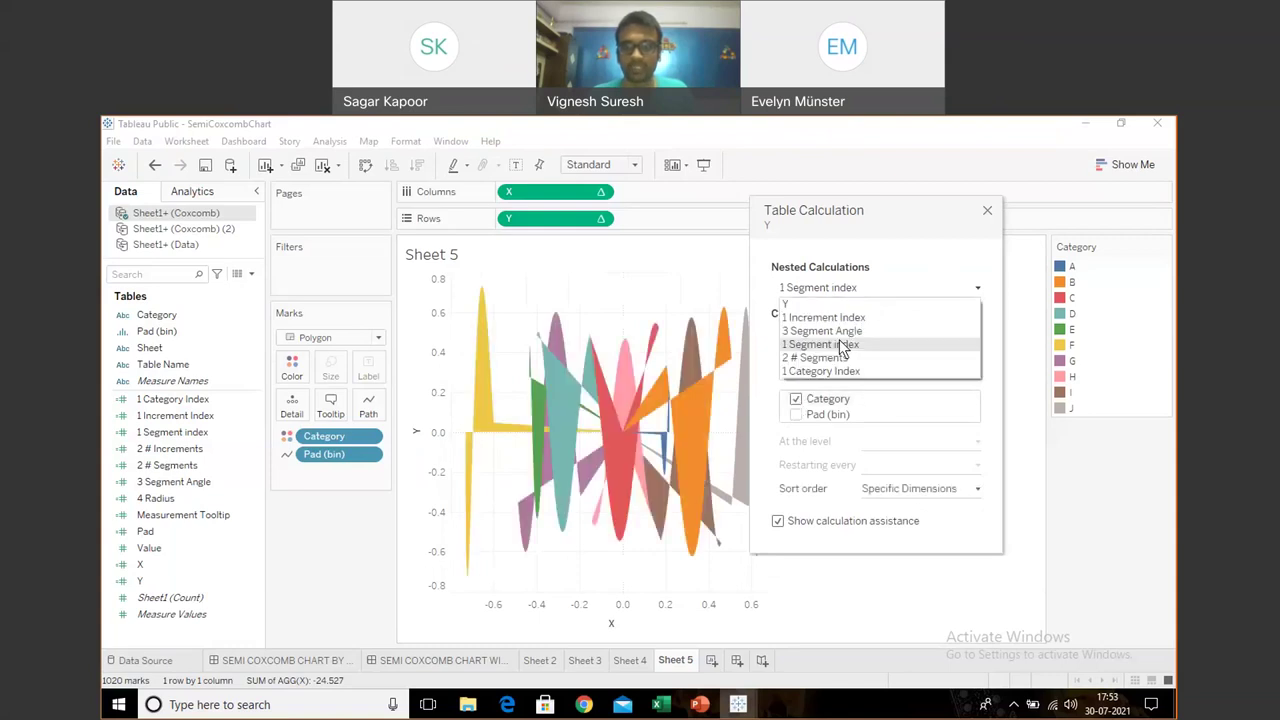
left_click(838, 358)
left_click(826, 392)
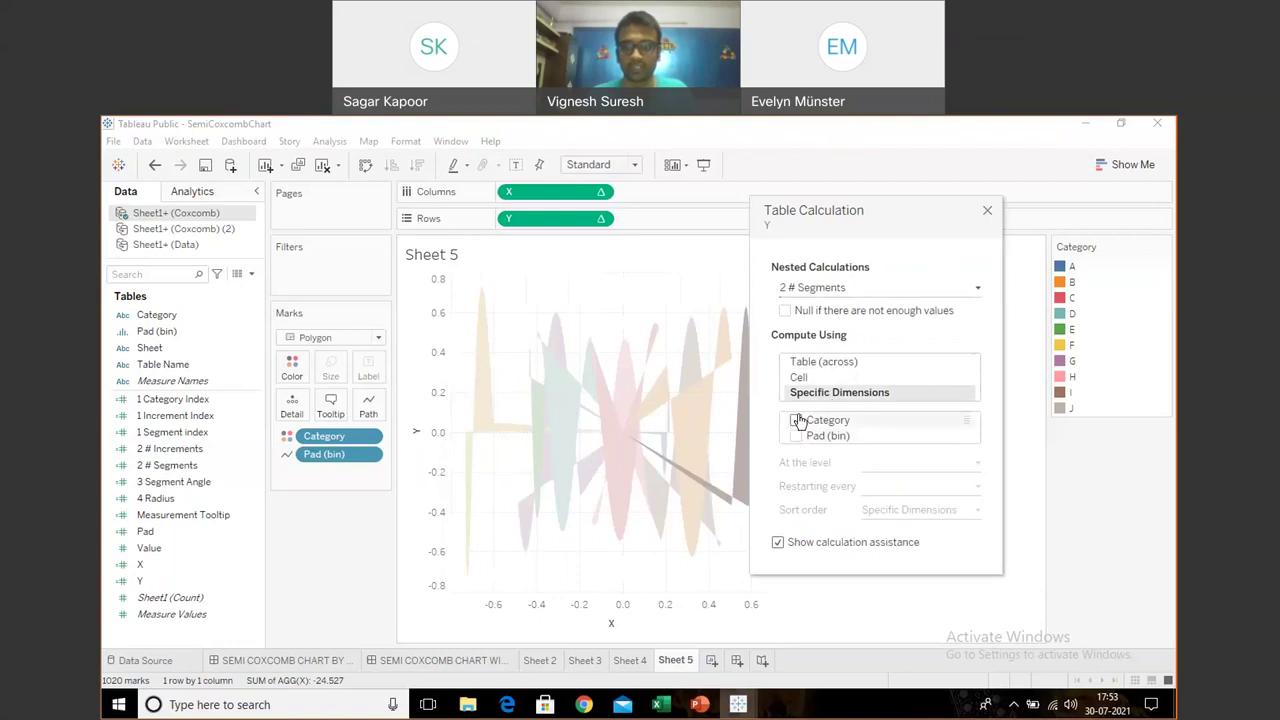
left_click(797, 421)
left_click(797, 436)
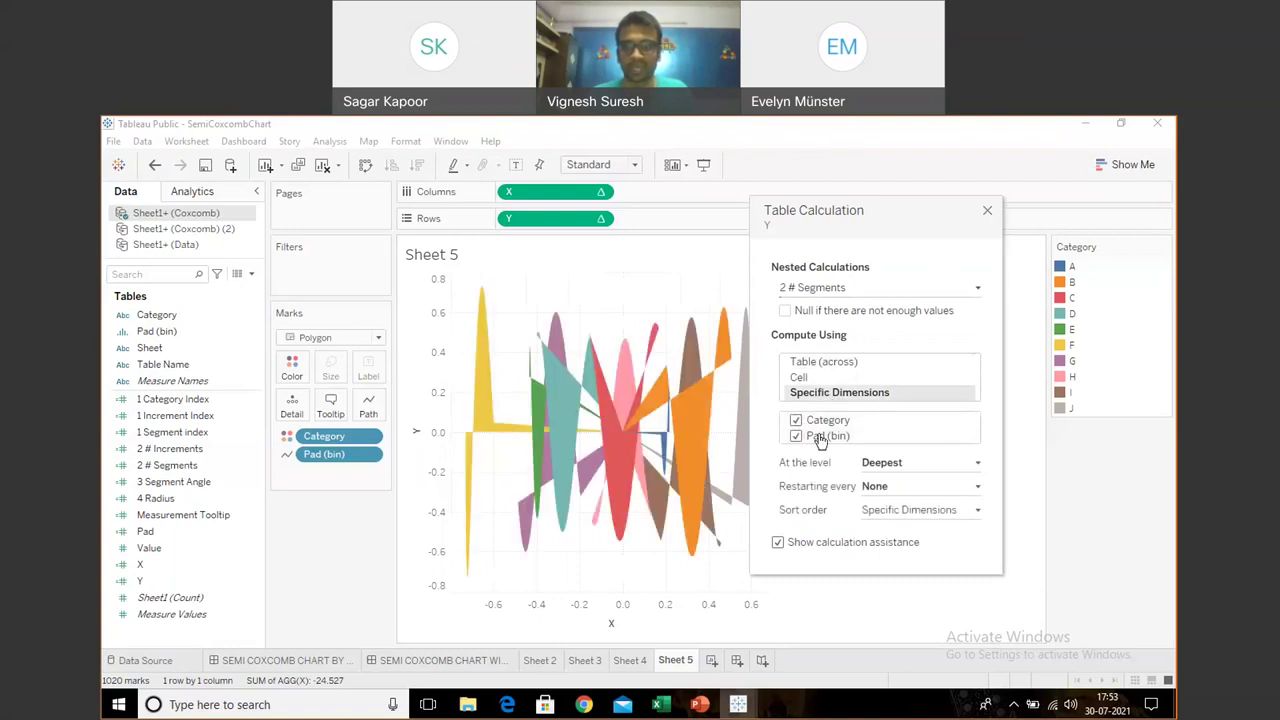
left_click_drag(835, 435, 836, 412)
Set Y's nested 1 Category Index calculation to compute along Category only and close Y's table calculation settings
left_click(857, 290)
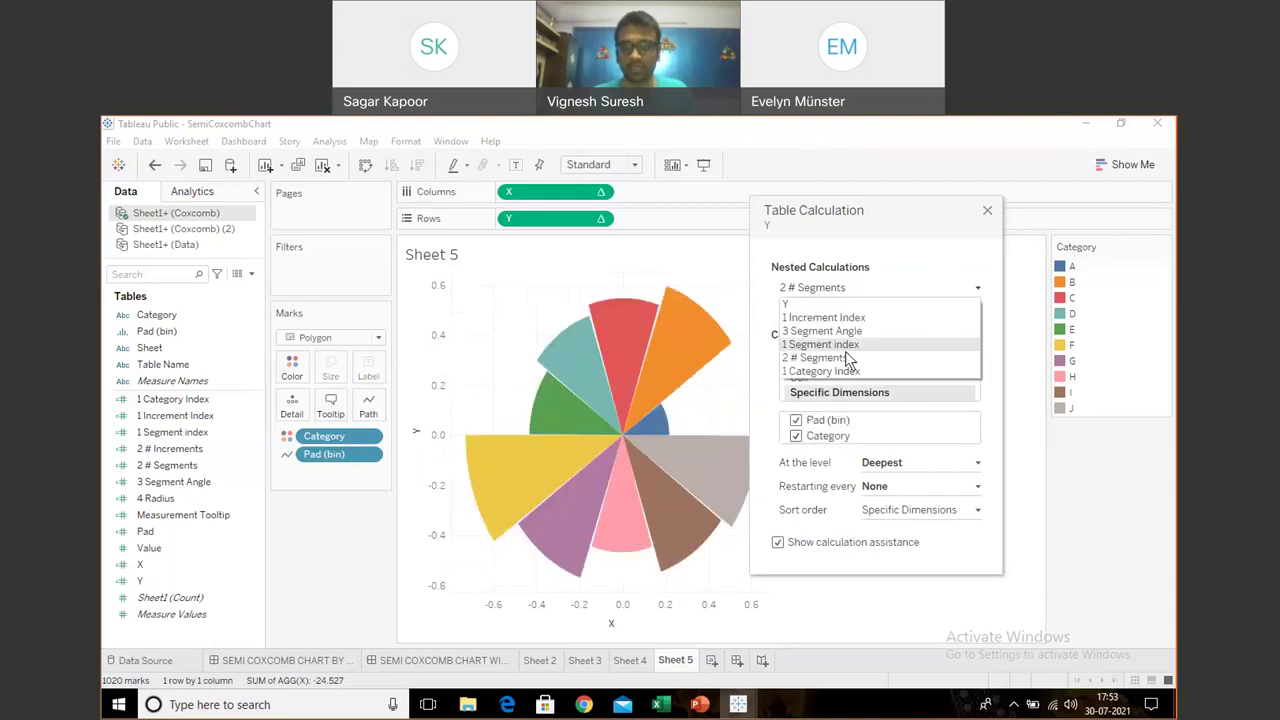
left_click(845, 376)
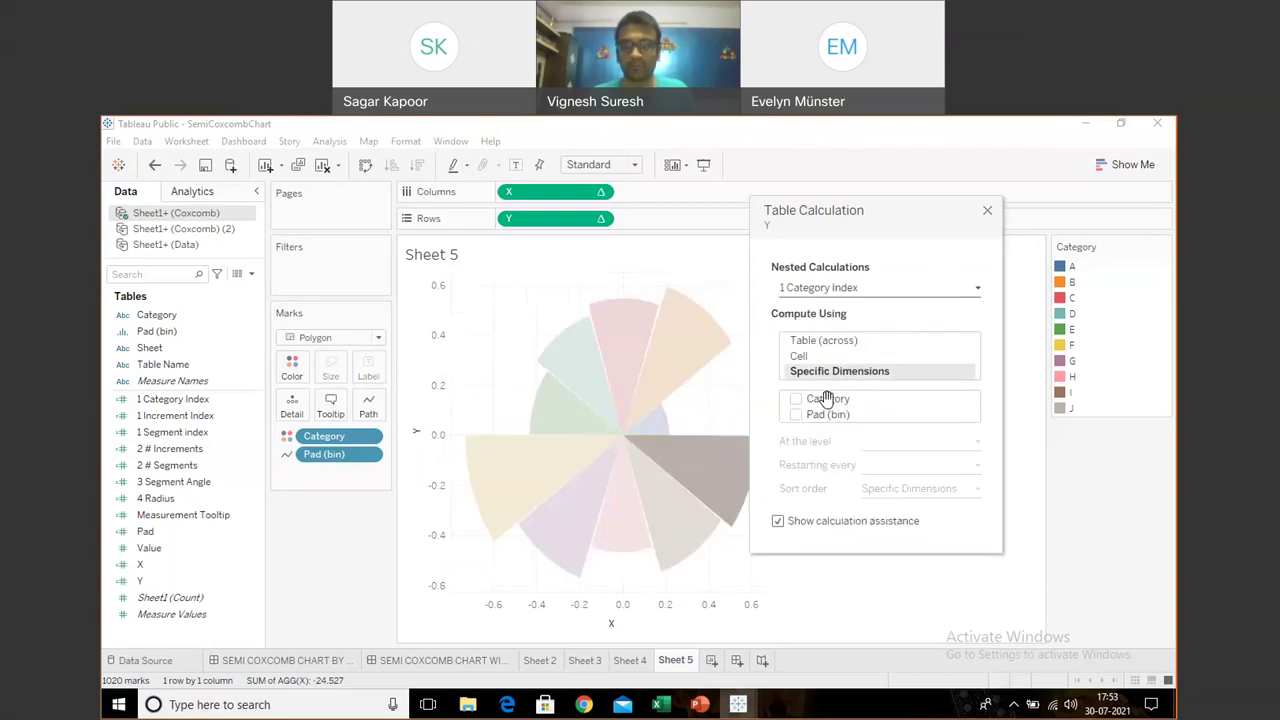
left_click(797, 402)
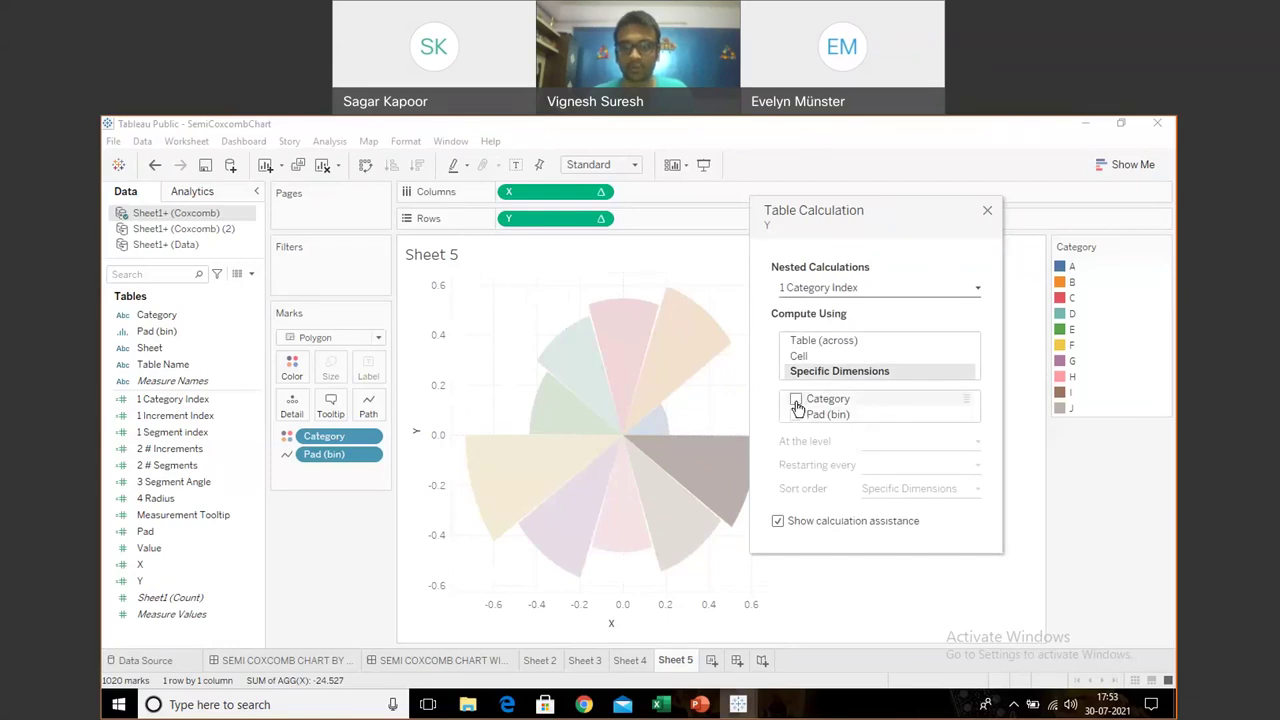
left_click(987, 212)
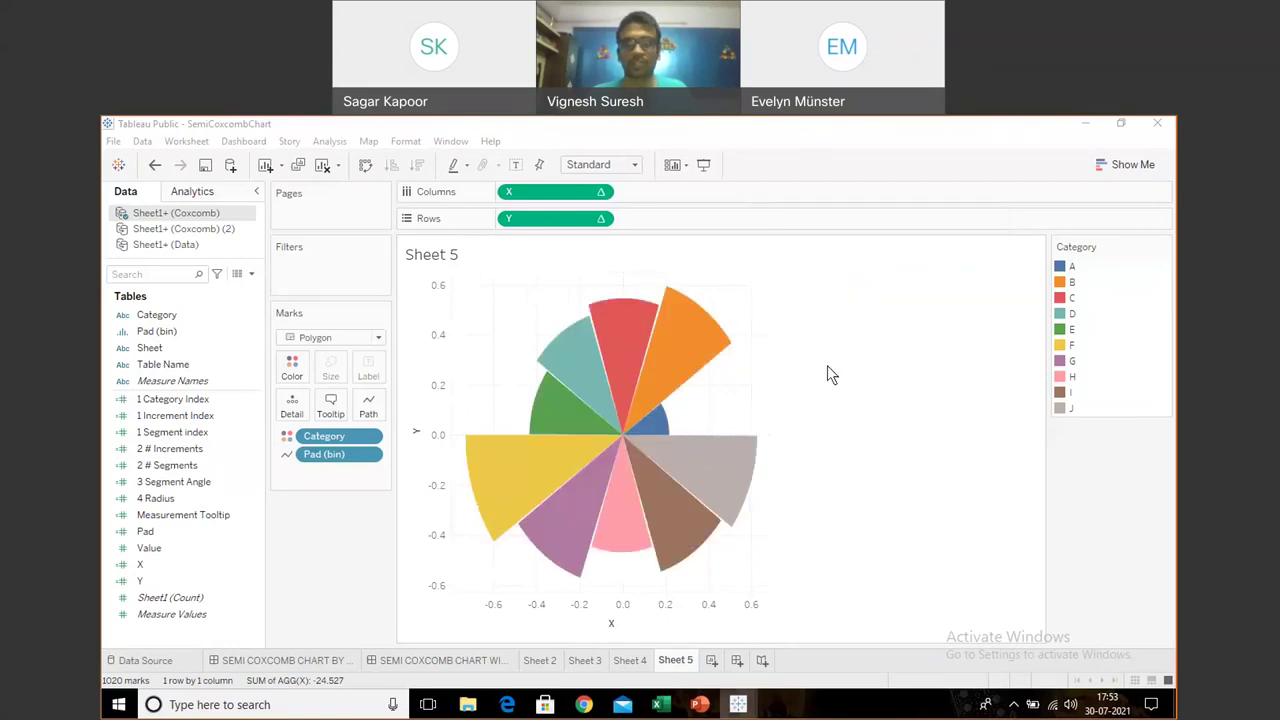
left_click(374, 444)
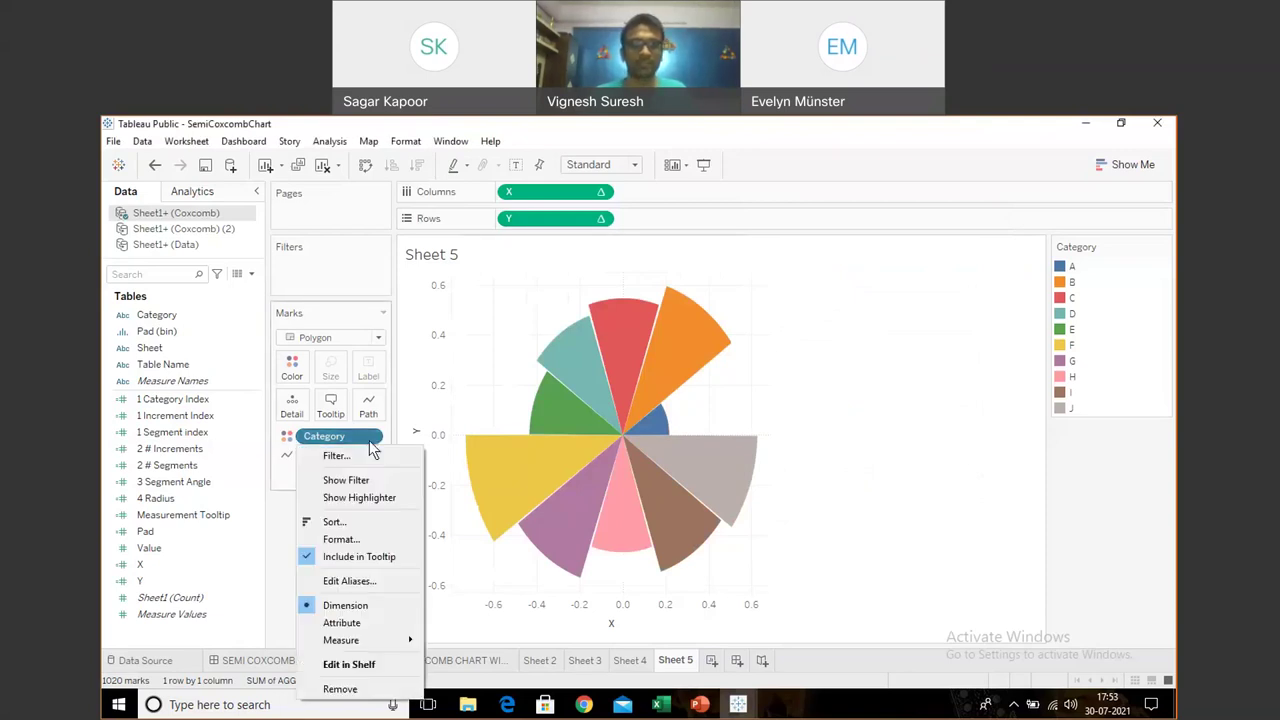
left_click(294, 521)
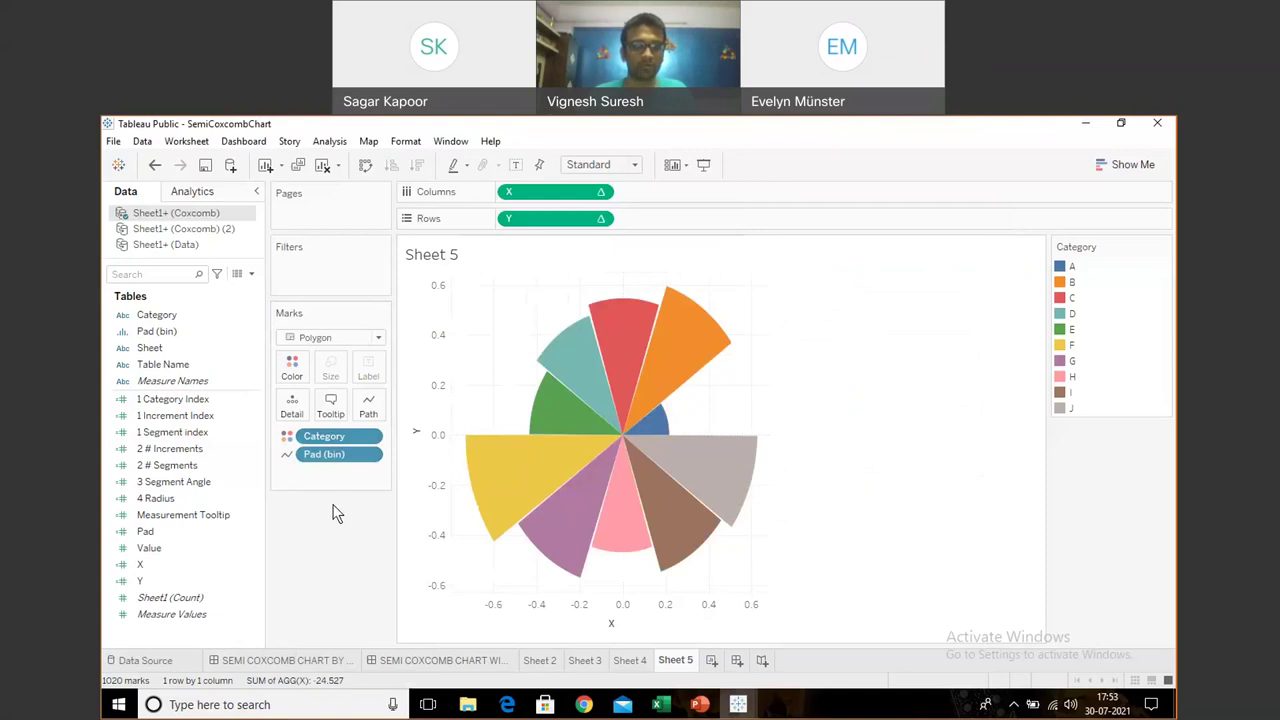
Add Measurement Tooltip to the marks' Detail and set it to compute using Pad (bin), checking the tooltip on segment J
left_click(203, 512)
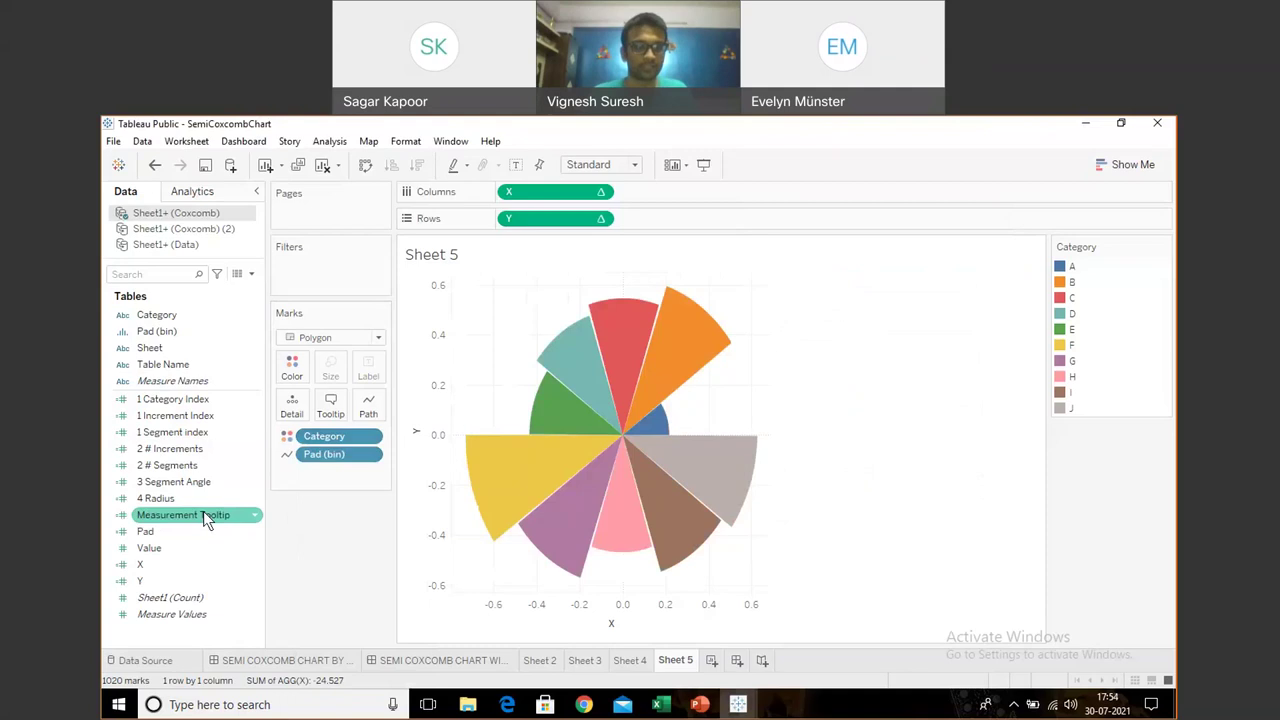
left_click_drag(203, 511, 290, 410)
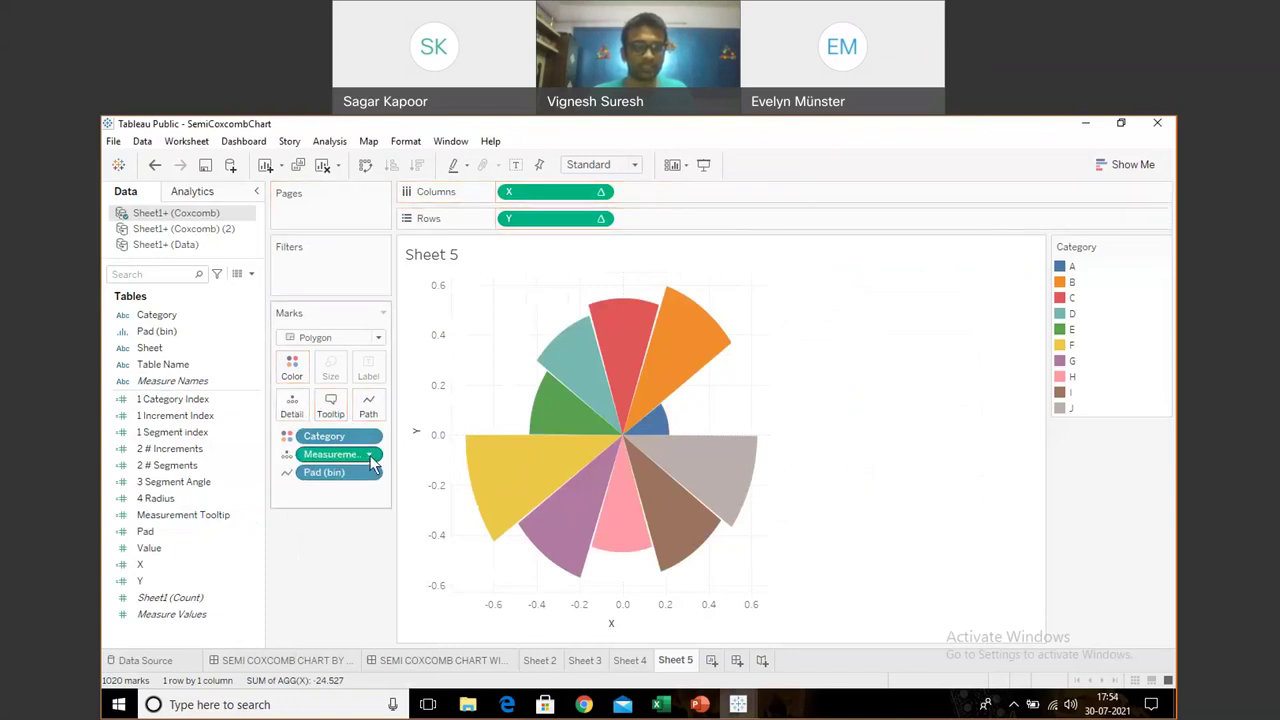
left_click(371, 458)
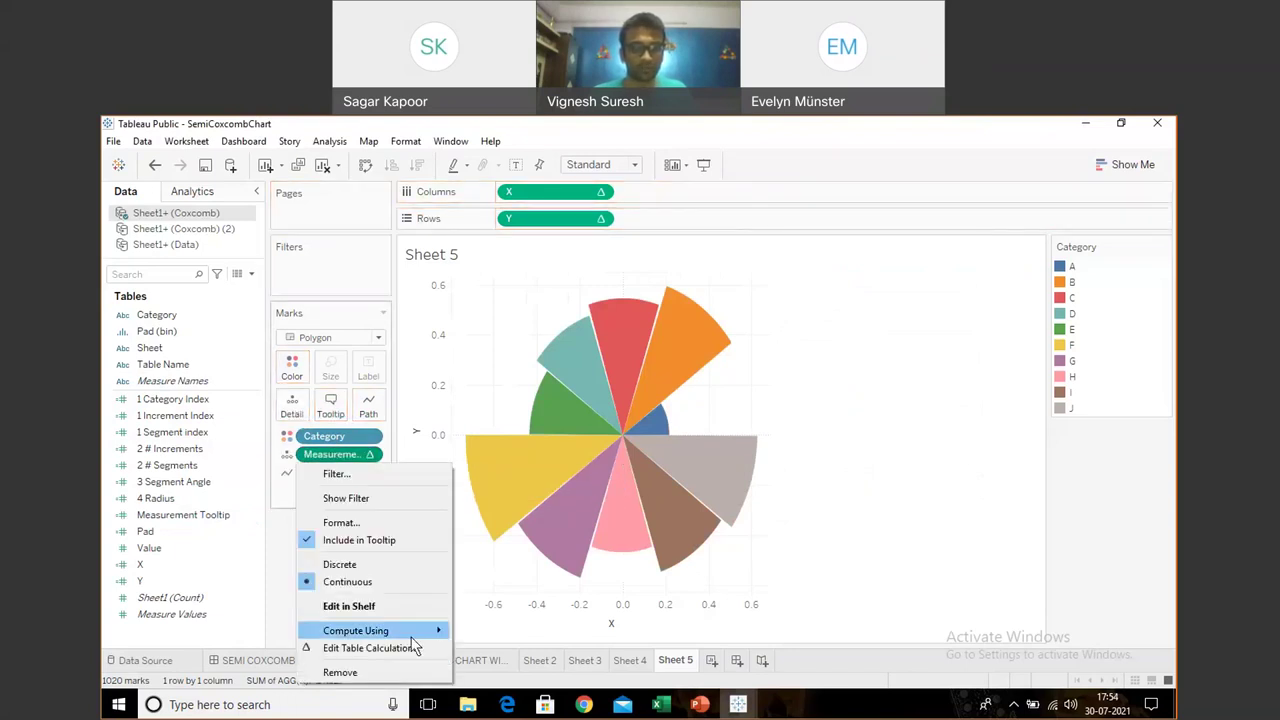
mouse_move(411, 639)
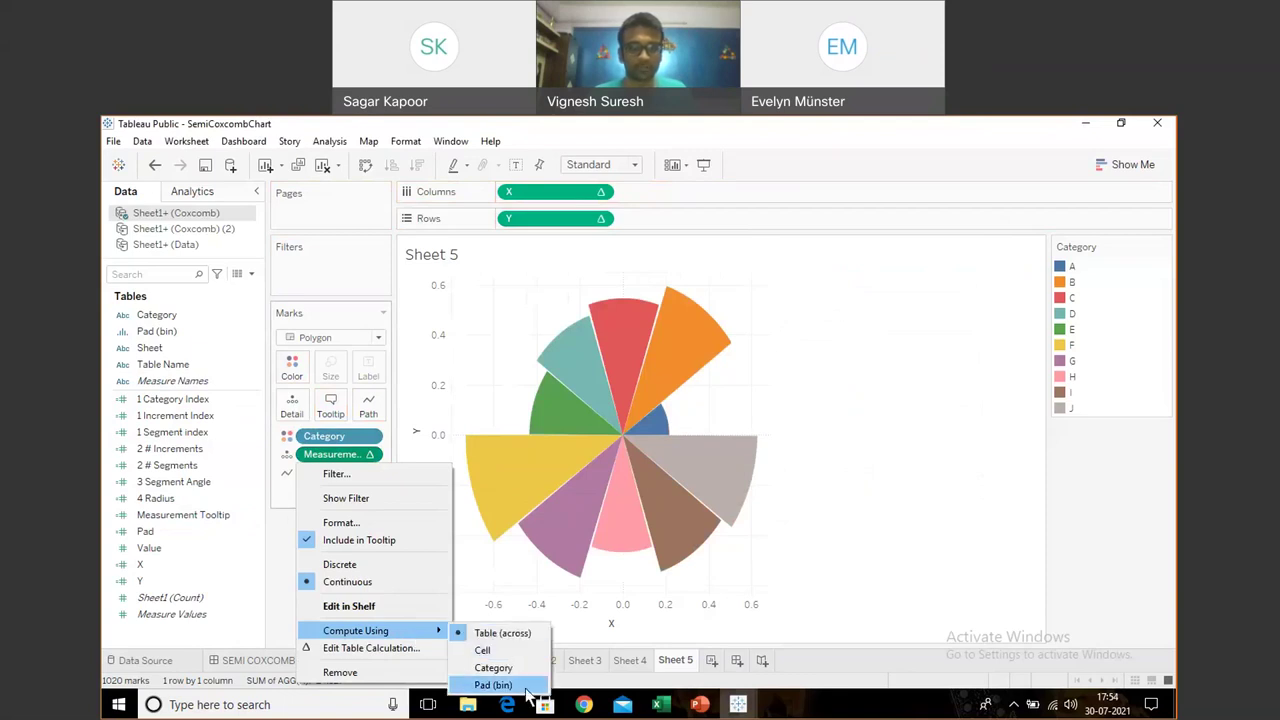
left_click(493, 685)
mouse_move(723, 506)
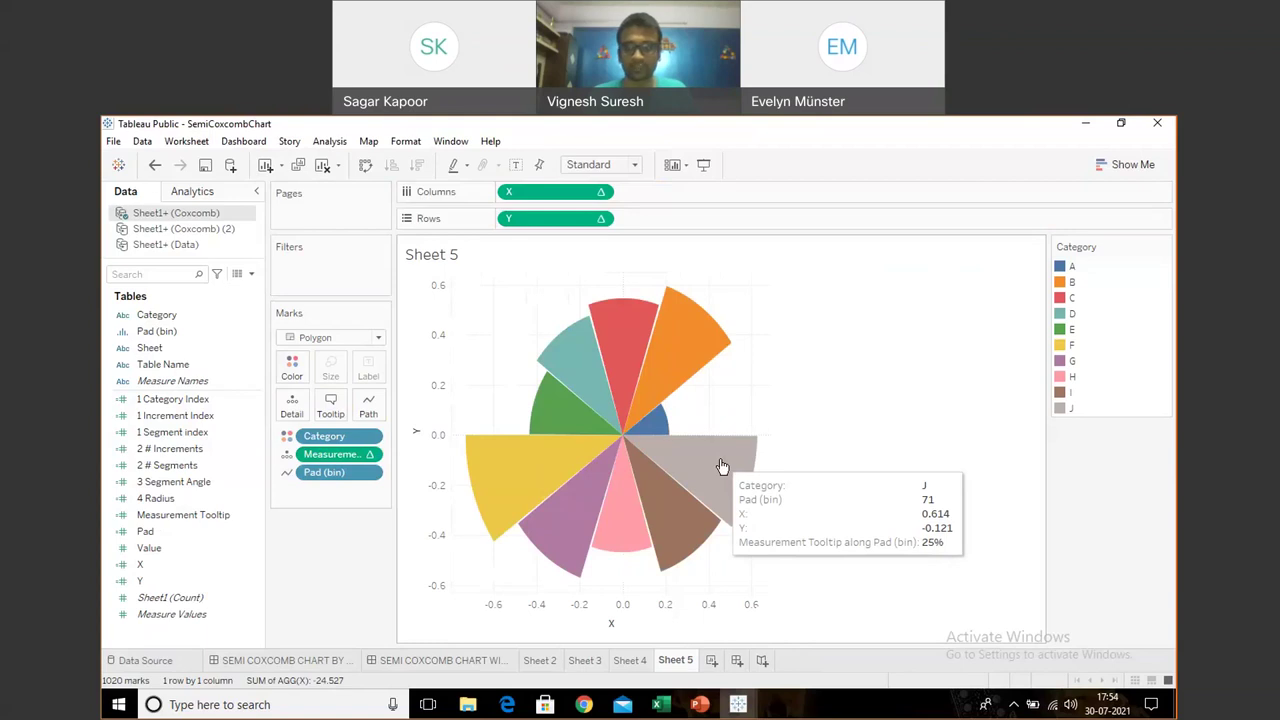
View Sheet 3 and Sheet 4 to compare the new chart with the existing sorted coxcomb chart
left_click(585, 662)
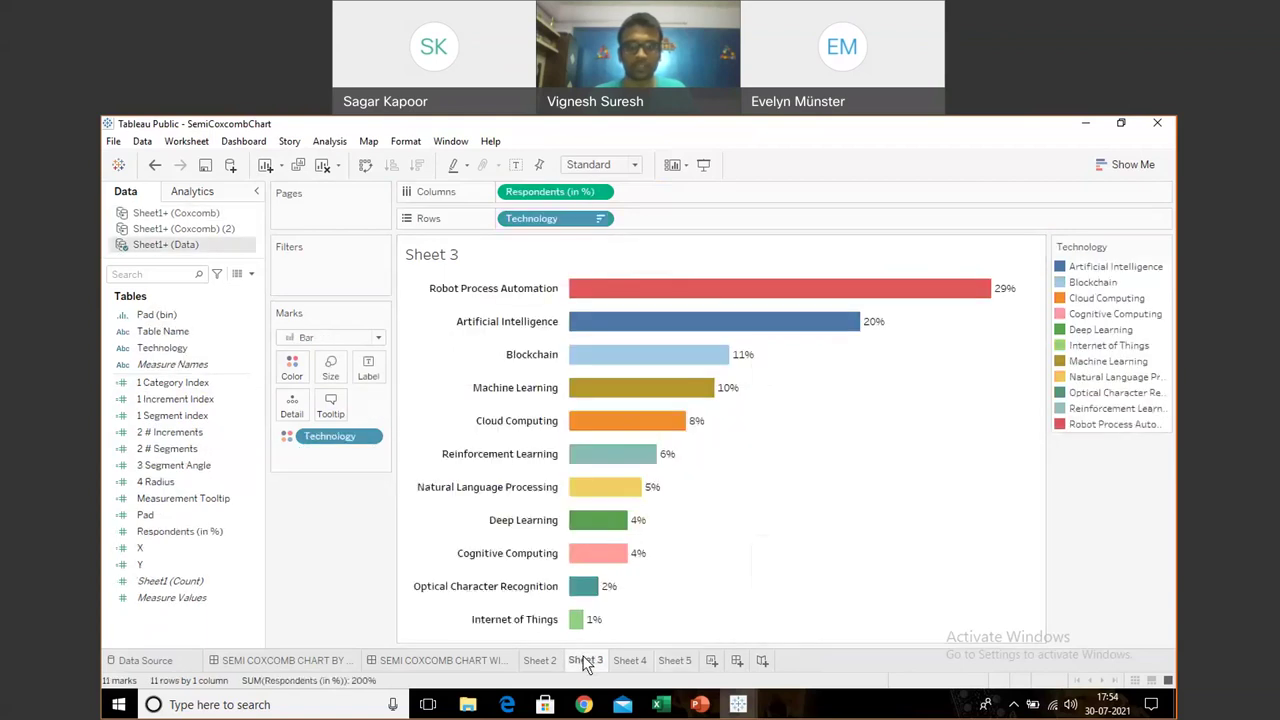
left_click(618, 662)
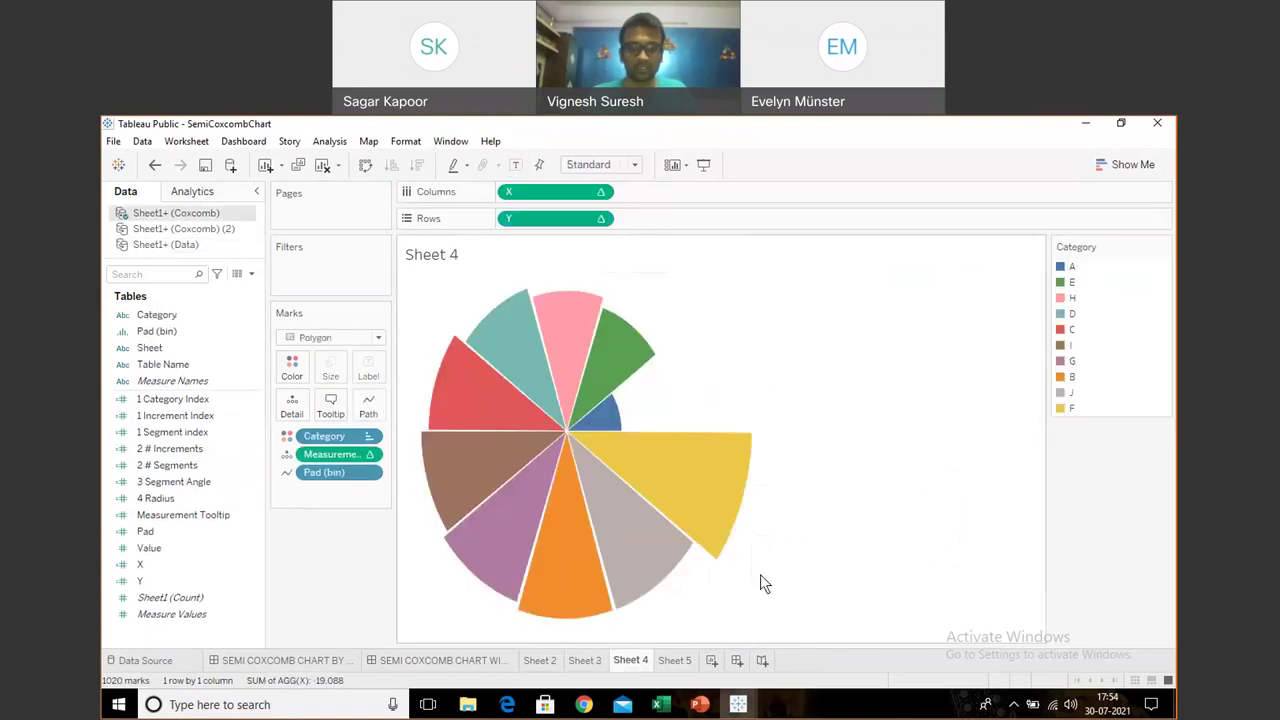
mouse_move(704, 467)
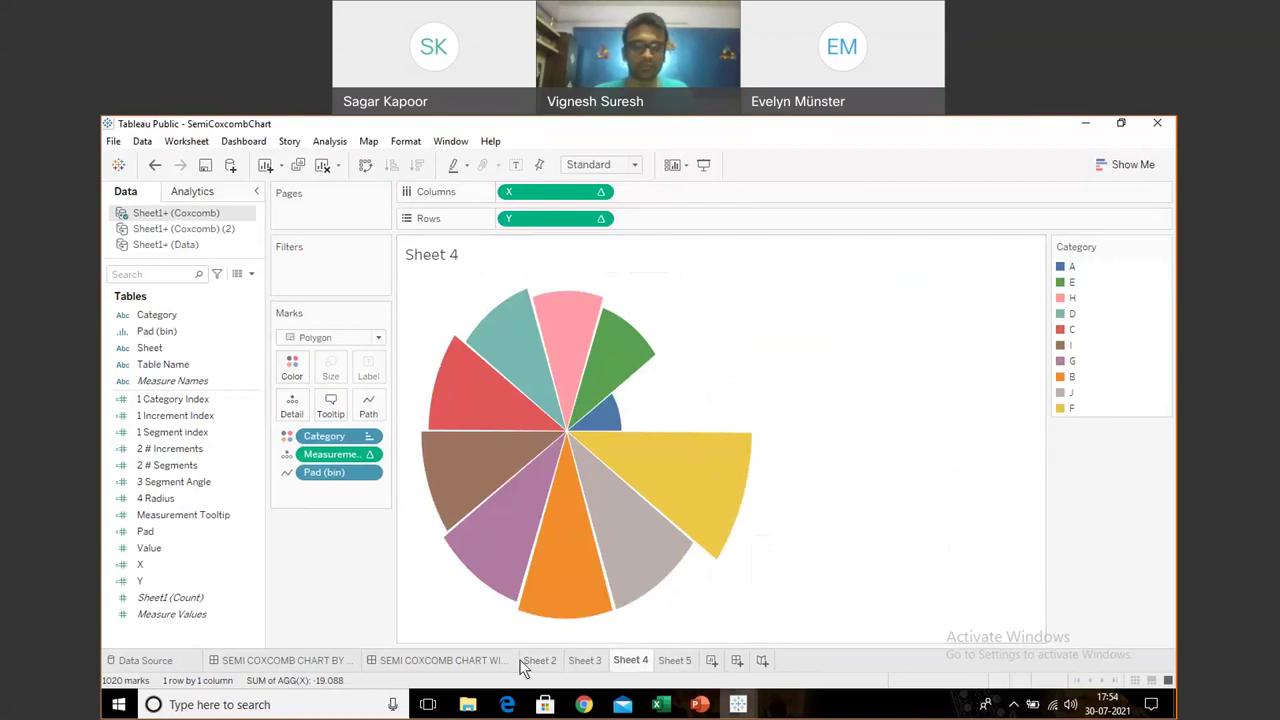
Go to the semi coxcomb chart on Sheet 2 and open its 3 Segment Angle calculation to examine the formula
mouse_move(547, 668)
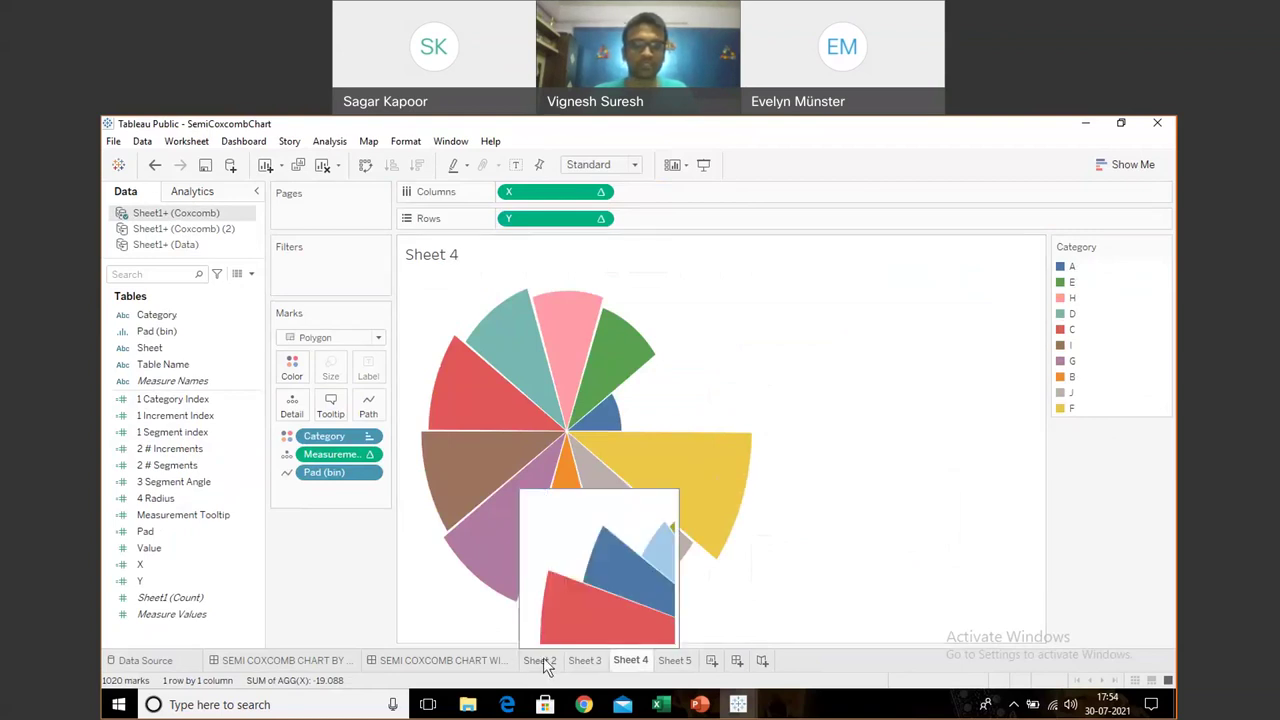
left_click(547, 668)
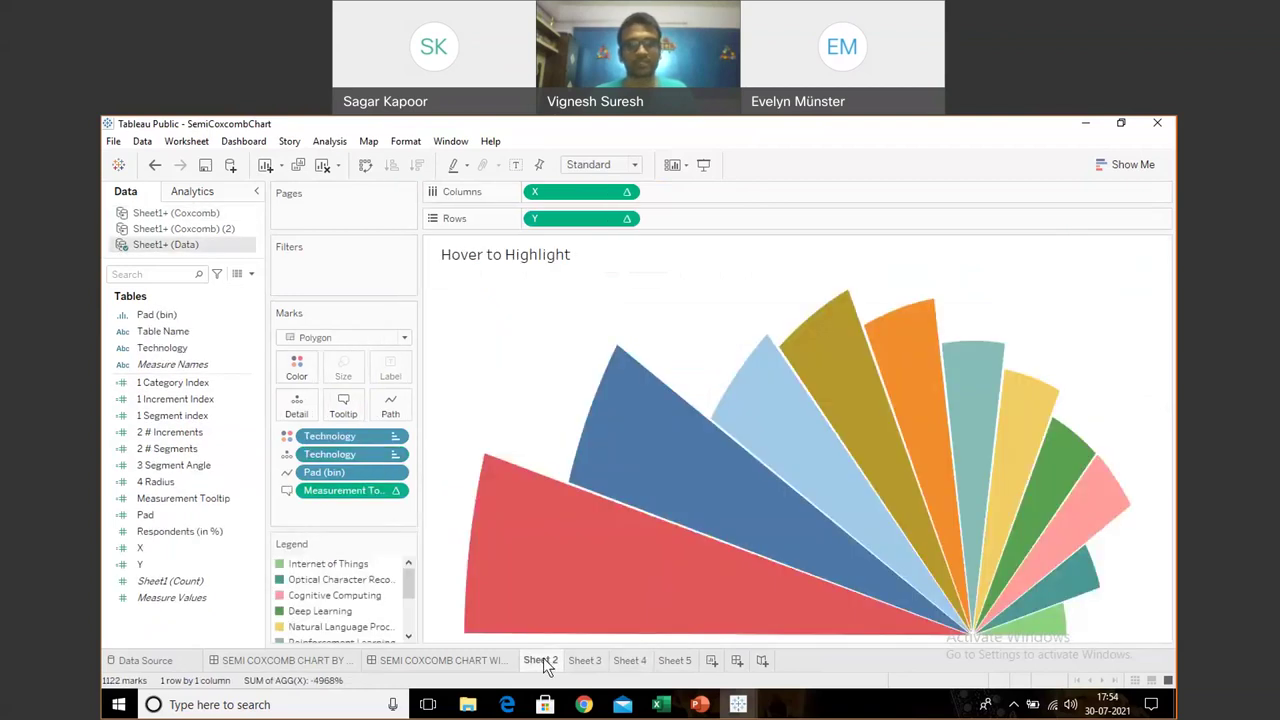
left_click(190, 466)
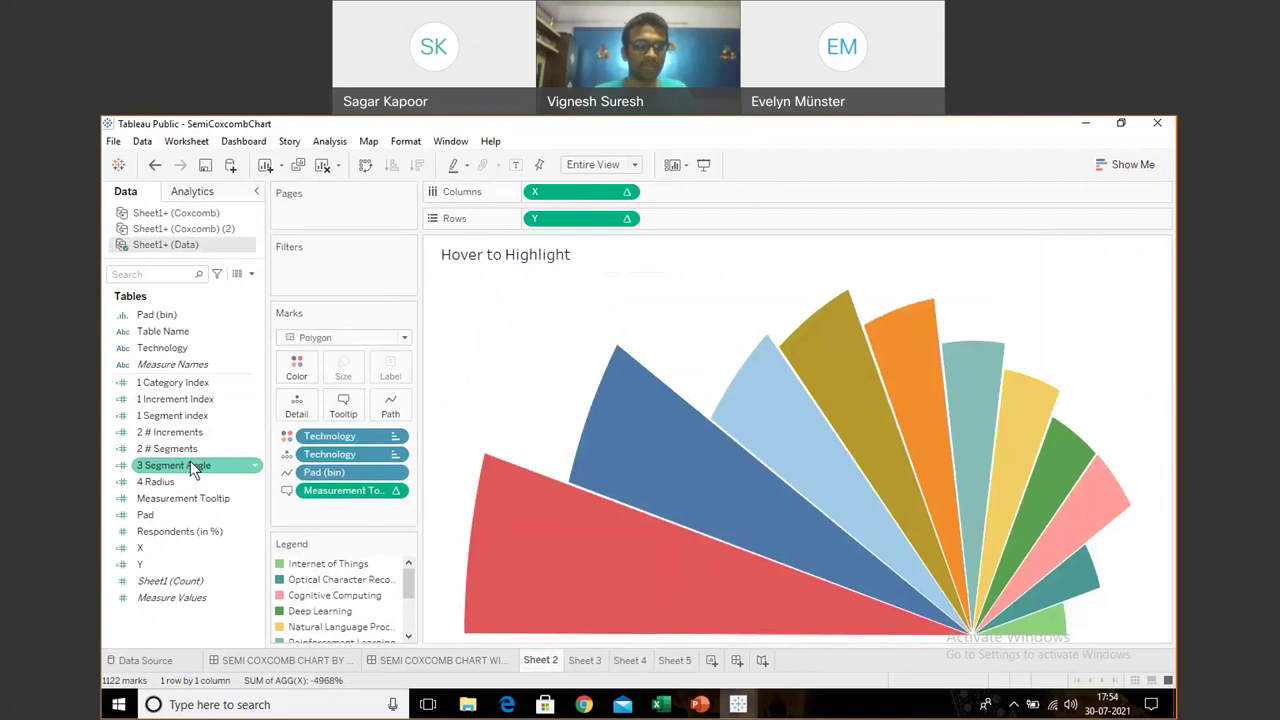
right_click(193, 467)
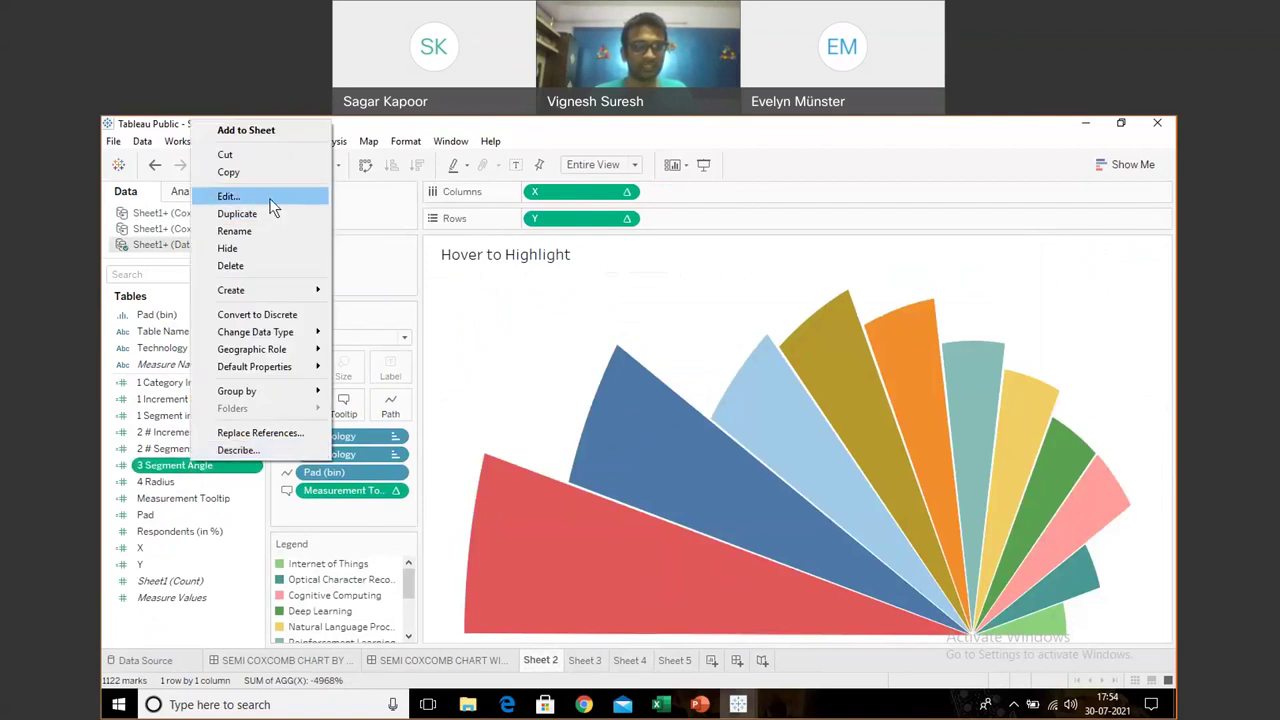
left_click(229, 196)
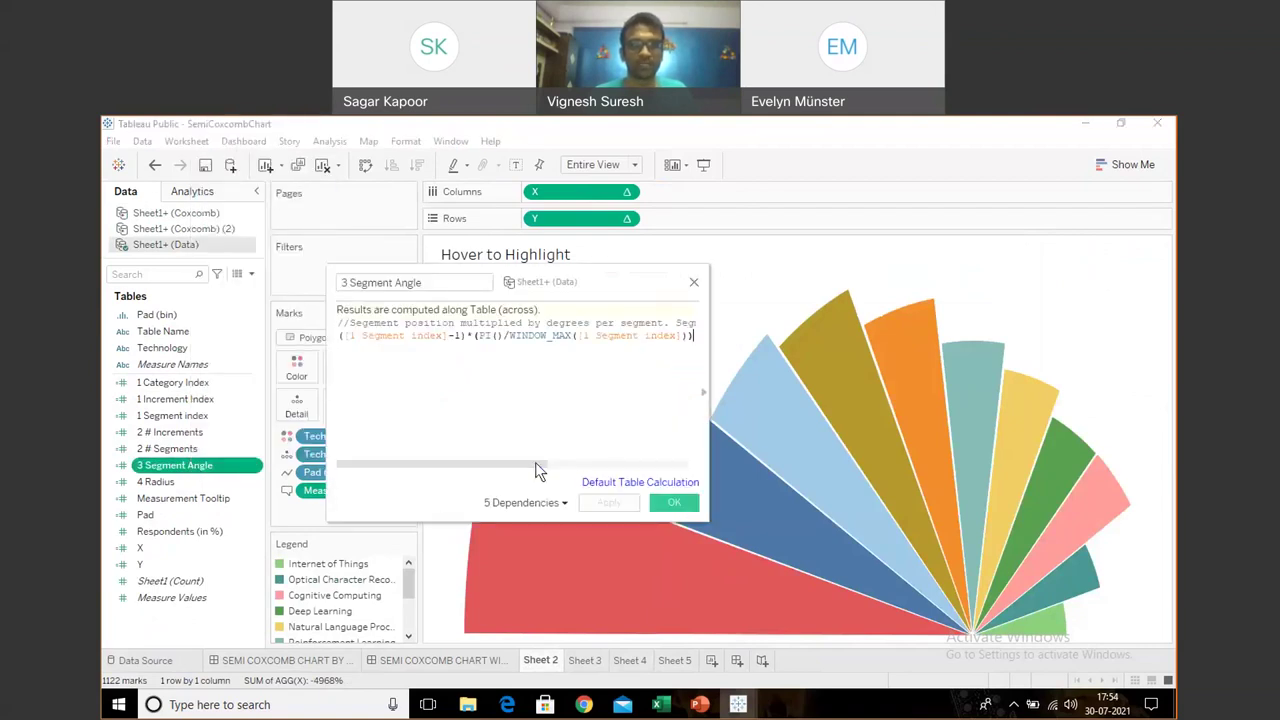